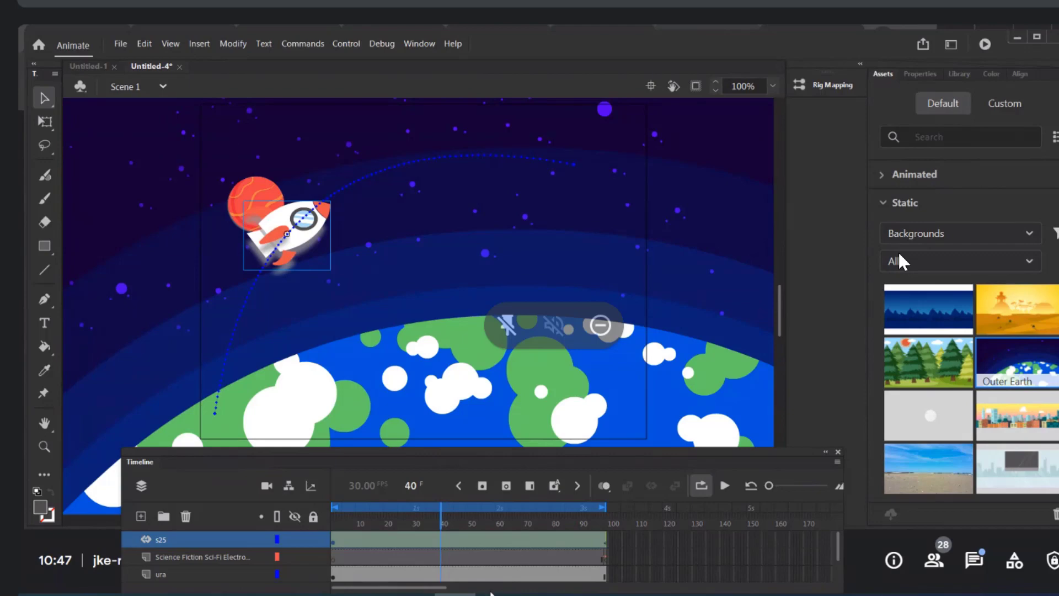
# Create a new Standard 640 x 480 character animation document at 30 fps and dock the timeline below the stage
pyautogui.moveTo(796, 452); pyautogui.dragTo(77, 58)
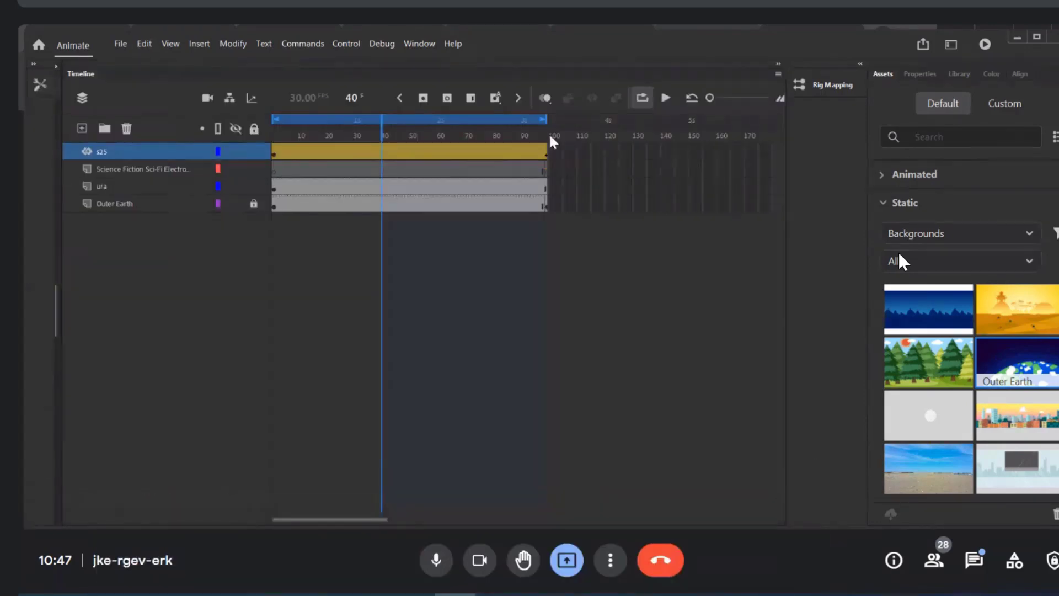
pyautogui.click(122, 44)
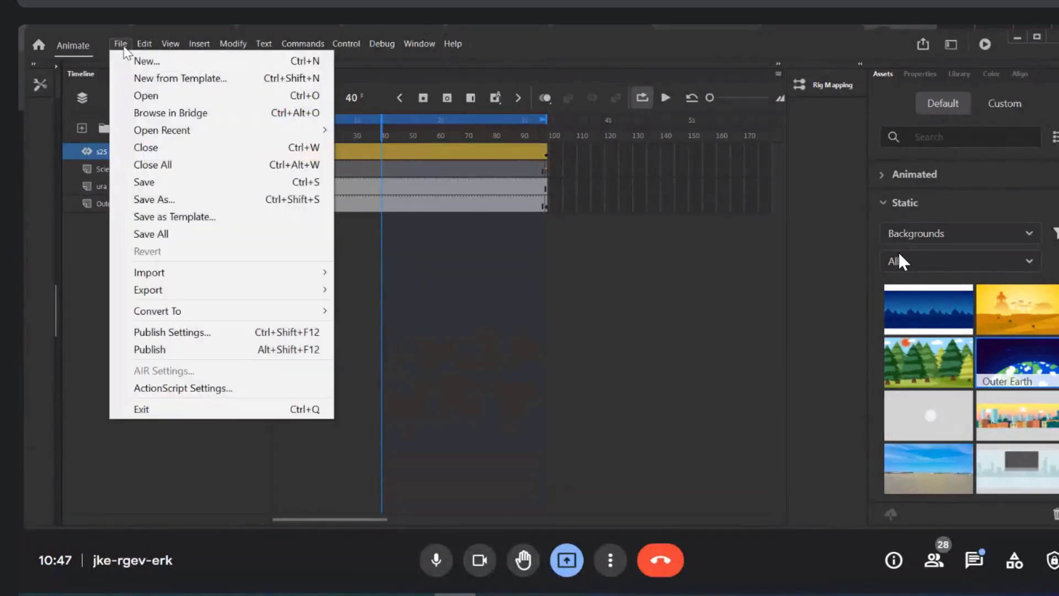
pyautogui.click(133, 61)
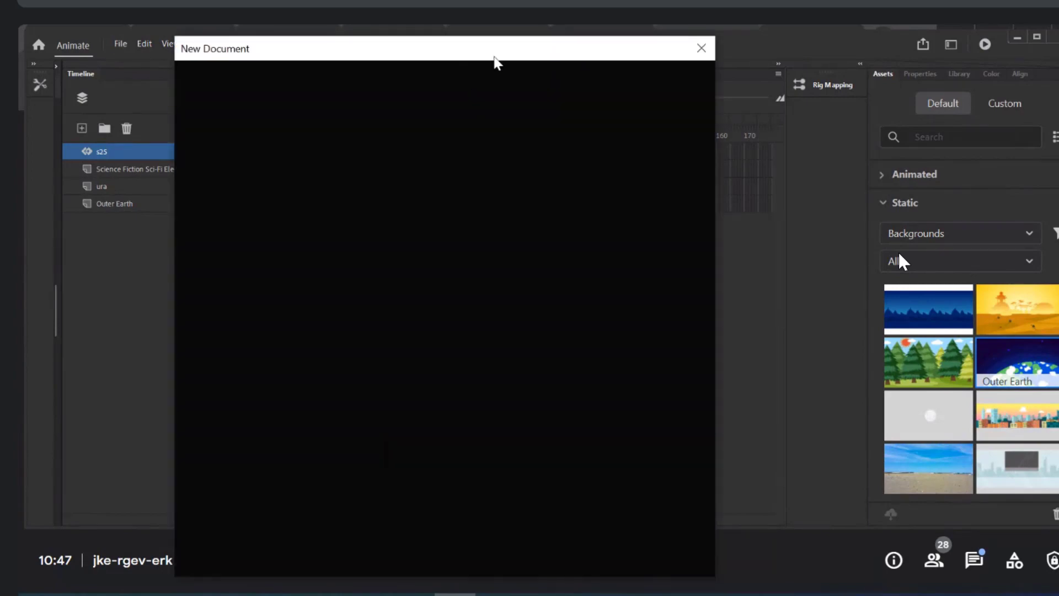
pyautogui.moveTo(494, 59); pyautogui.dragTo(579, 70)
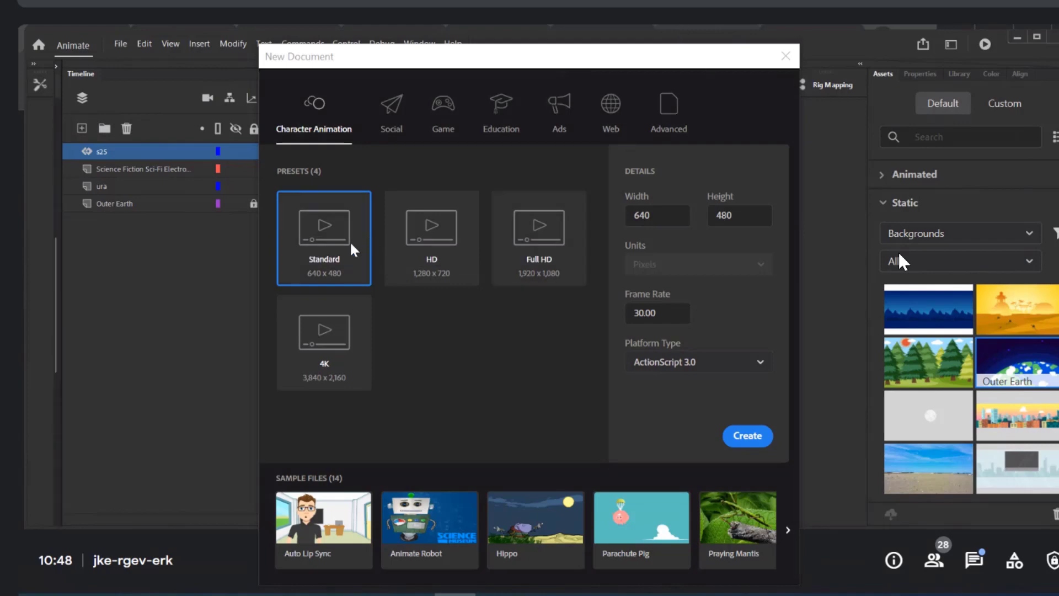
pyautogui.doubleClick(351, 245)
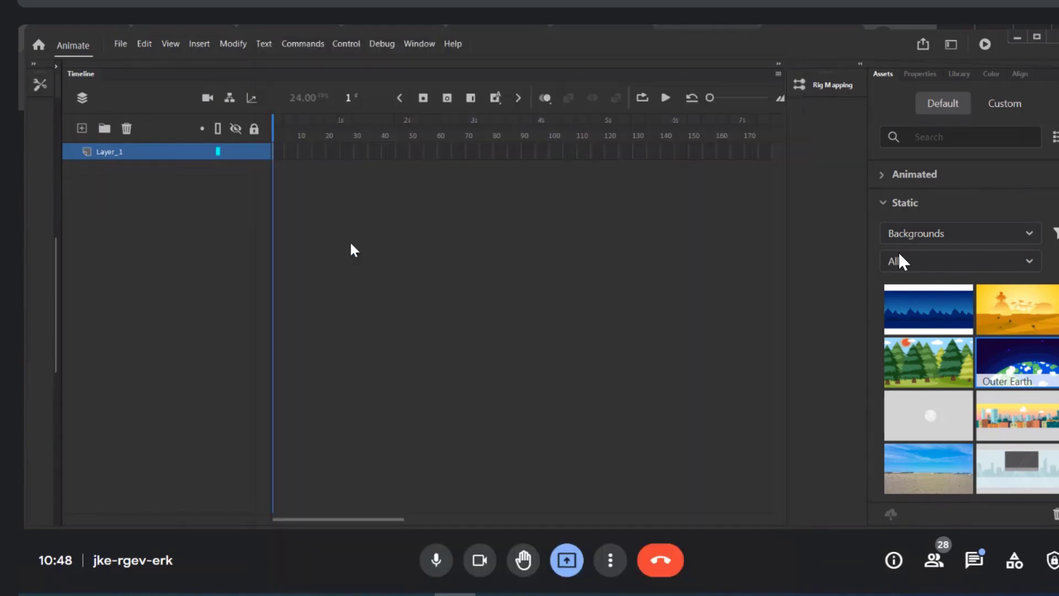
pyautogui.moveTo(79, 78); pyautogui.dragTo(71, 484)
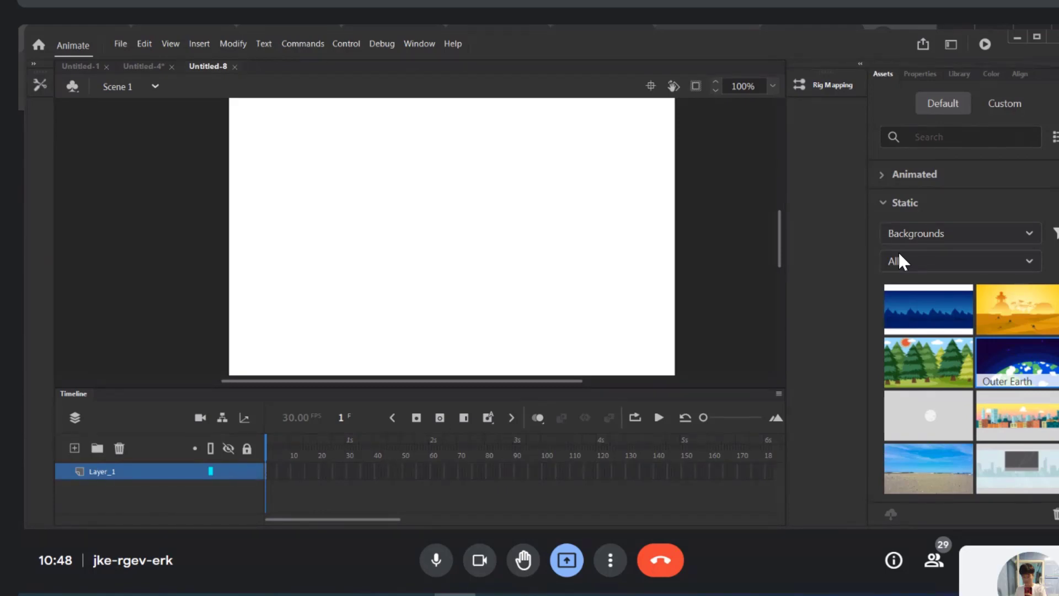
# Switch to Illustrator and move the whole rocket in space.ai off the artboard into the empty area beside it
pyautogui.moveTo(413, 593)
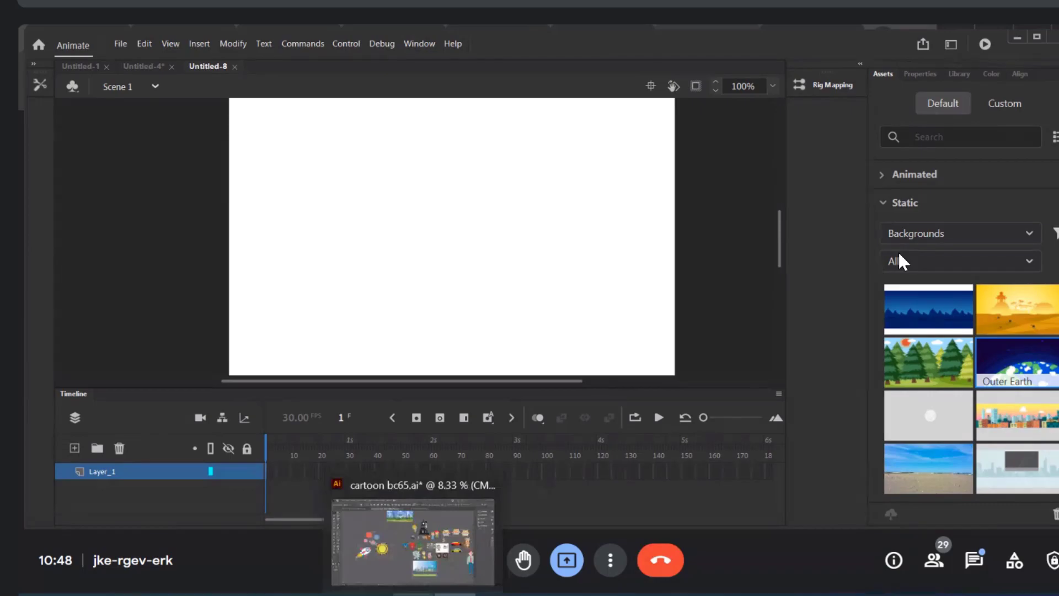
pyautogui.click(414, 543)
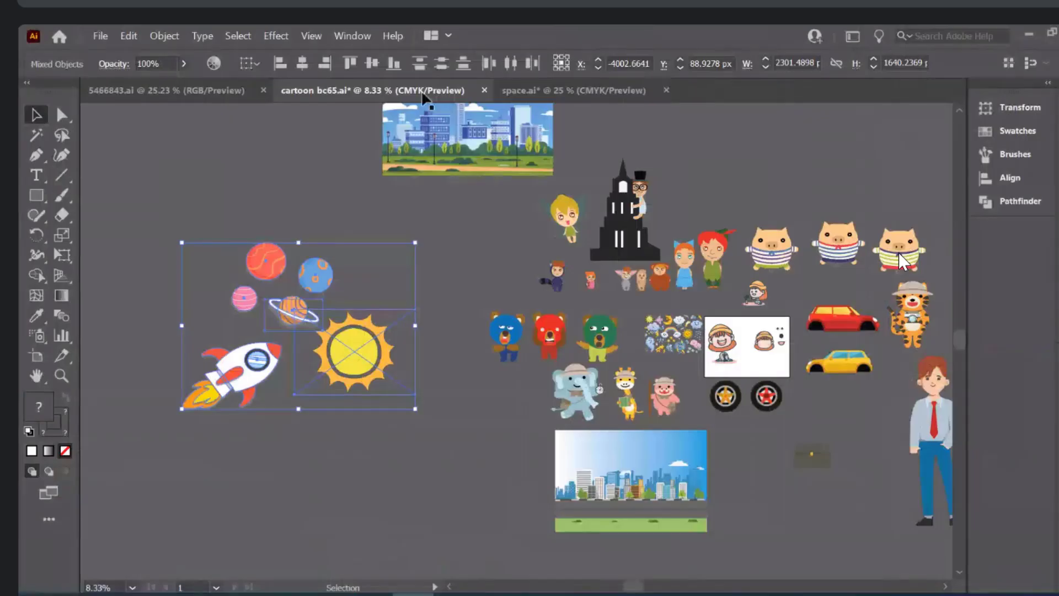
pyautogui.click(558, 91)
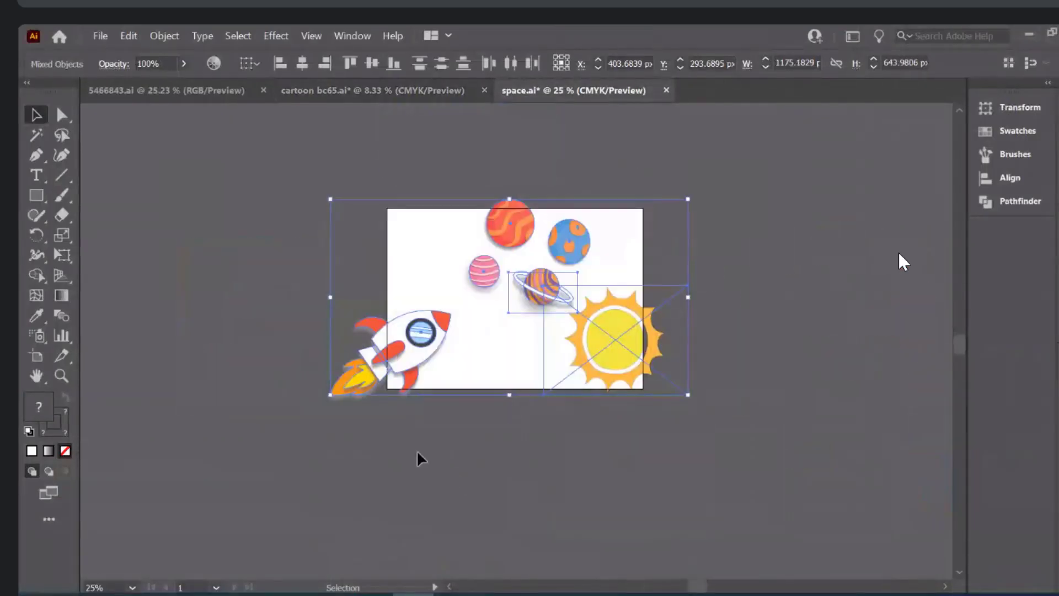
pyautogui.click(322, 343)
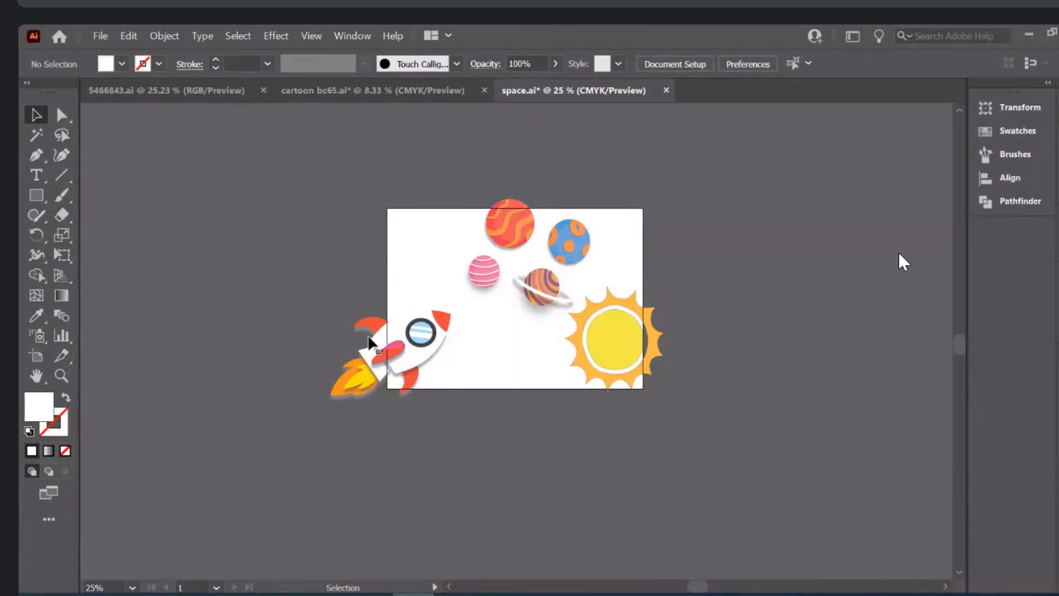
pyautogui.moveTo(312, 313); pyautogui.dragTo(430, 405)
pyautogui.moveTo(406, 364); pyautogui.dragTo(285, 356)
pyautogui.click(189, 474)
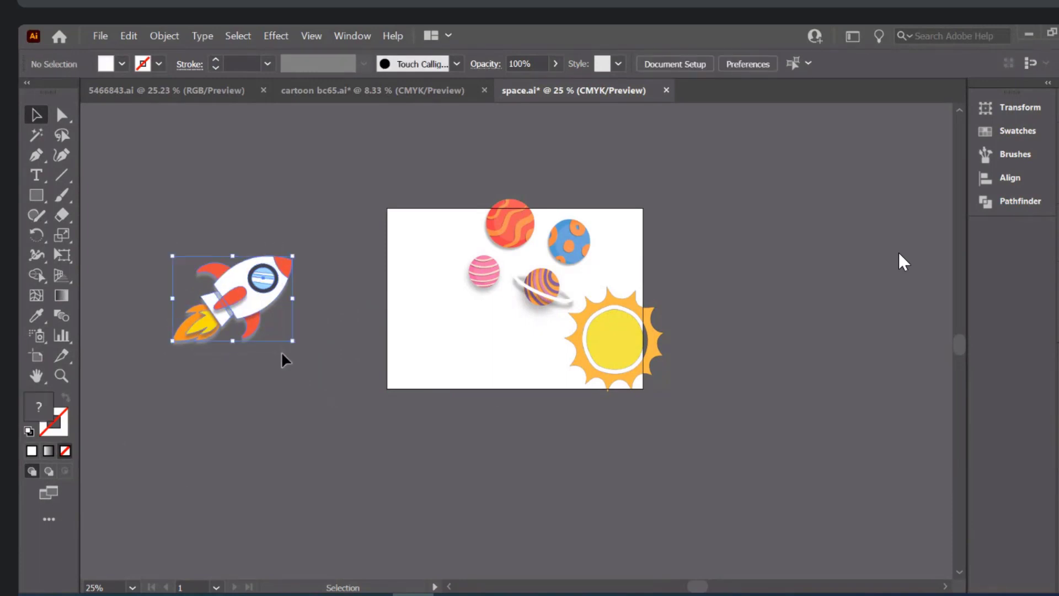
# Copy the whole rocket and paste it into the Animate document using AI File Importer preferences, with recommended import settings and layers maintained
pyautogui.click(276, 427)
pyautogui.moveTo(160, 237); pyautogui.dragTo(312, 370)
pyautogui.press('ctrl')
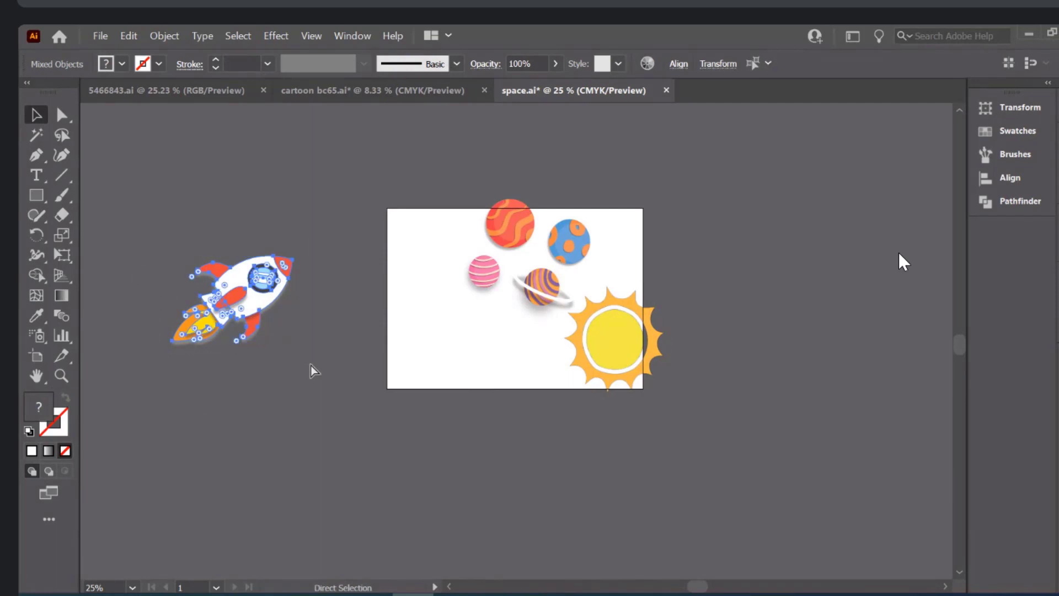
pyautogui.press('ctrl')
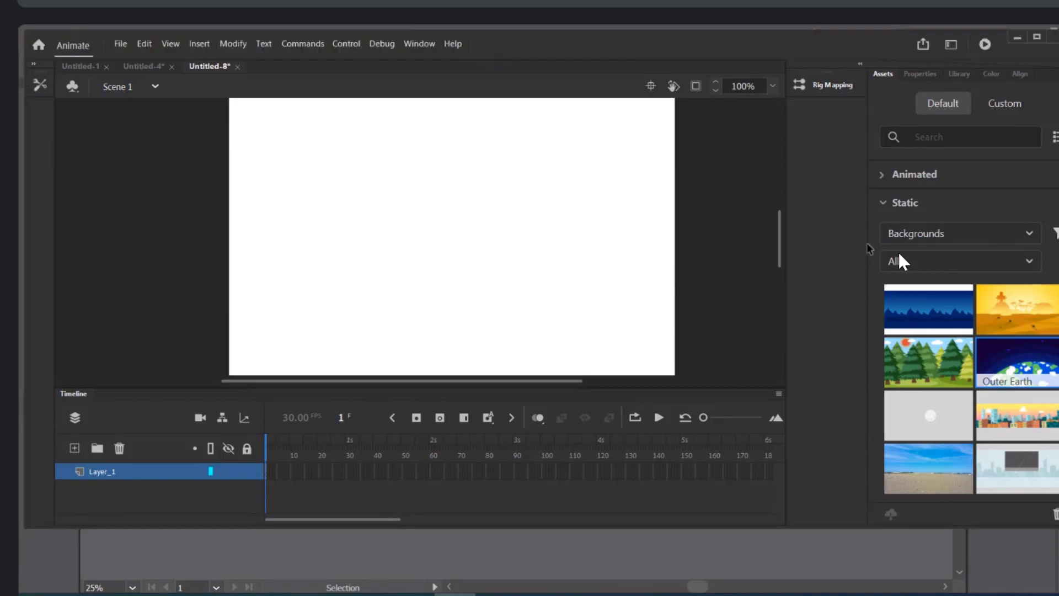
pyautogui.hotkey('ctrl', 'v')
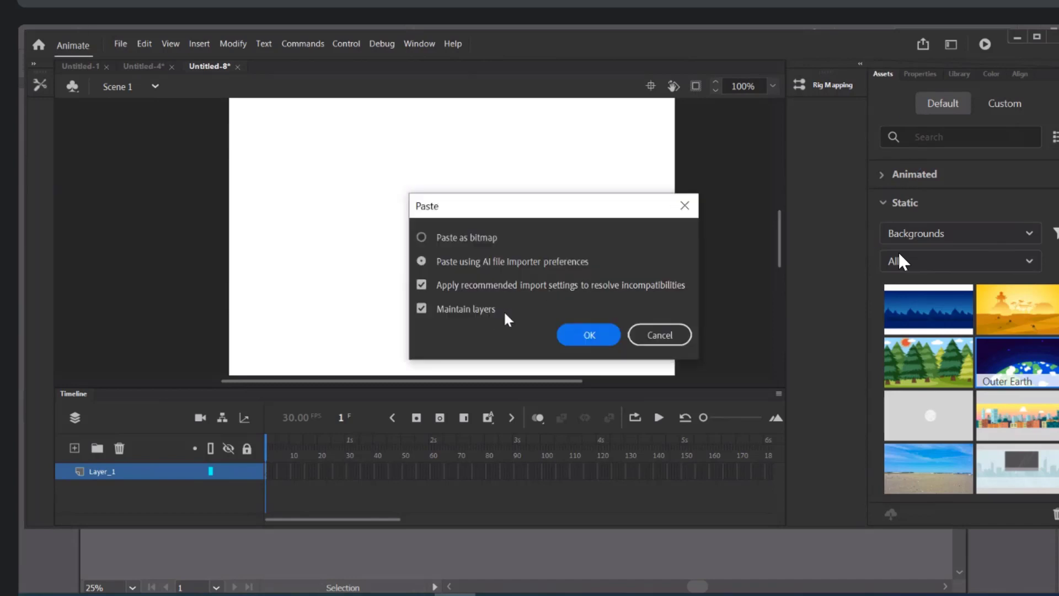
pyautogui.click(590, 335)
pyautogui.moveTo(786, 270); pyautogui.dragTo(838, 271)
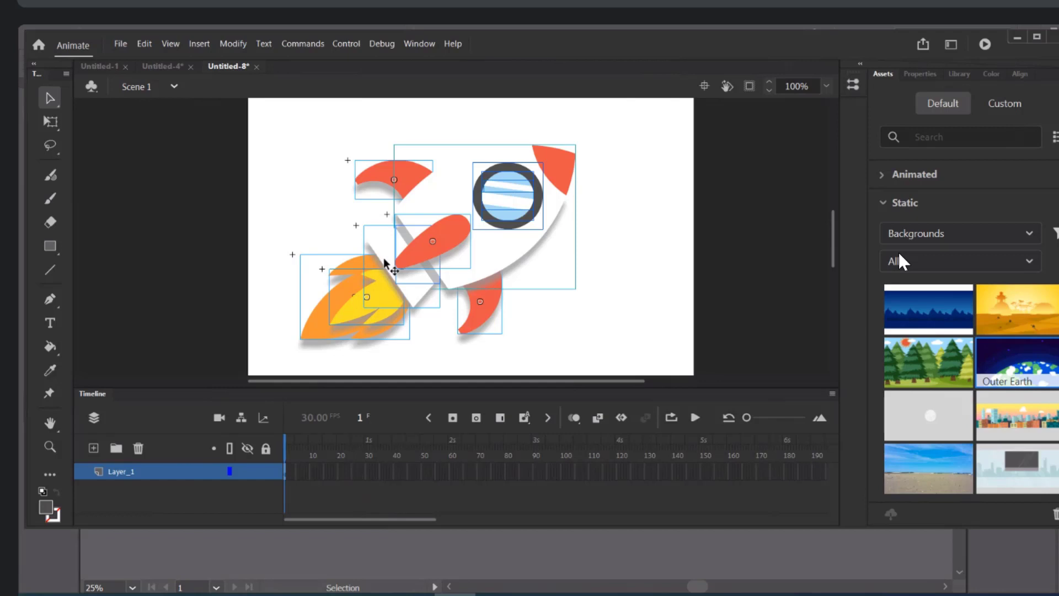
# Try moving the rocket's upper fin to the stage's lower-right corner with Free Transform, and undo the move
pyautogui.click(55, 125)
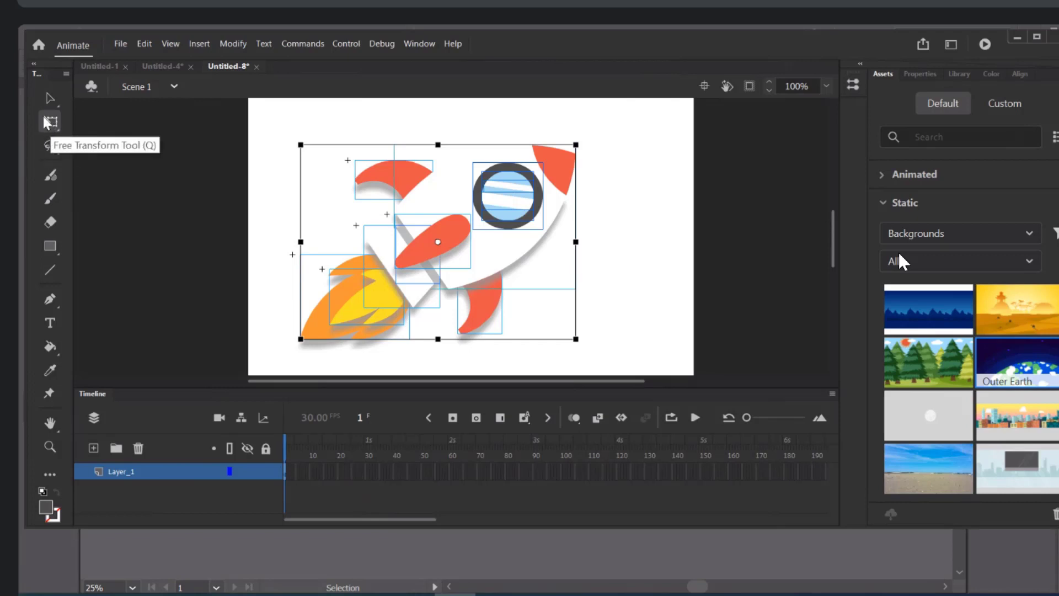
pyautogui.click(203, 132)
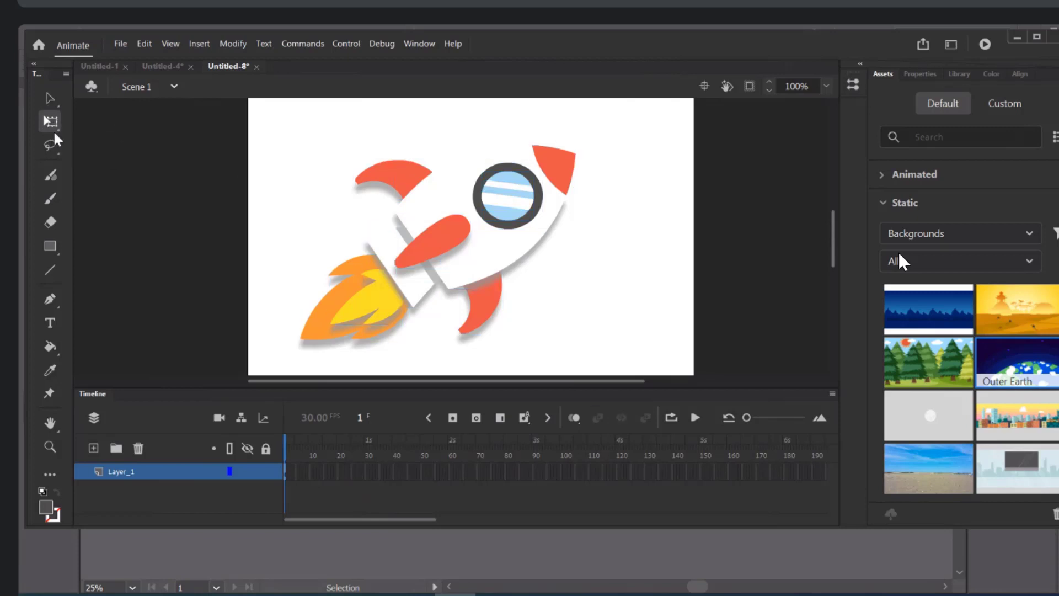
pyautogui.moveTo(368, 182); pyautogui.dragTo(644, 360)
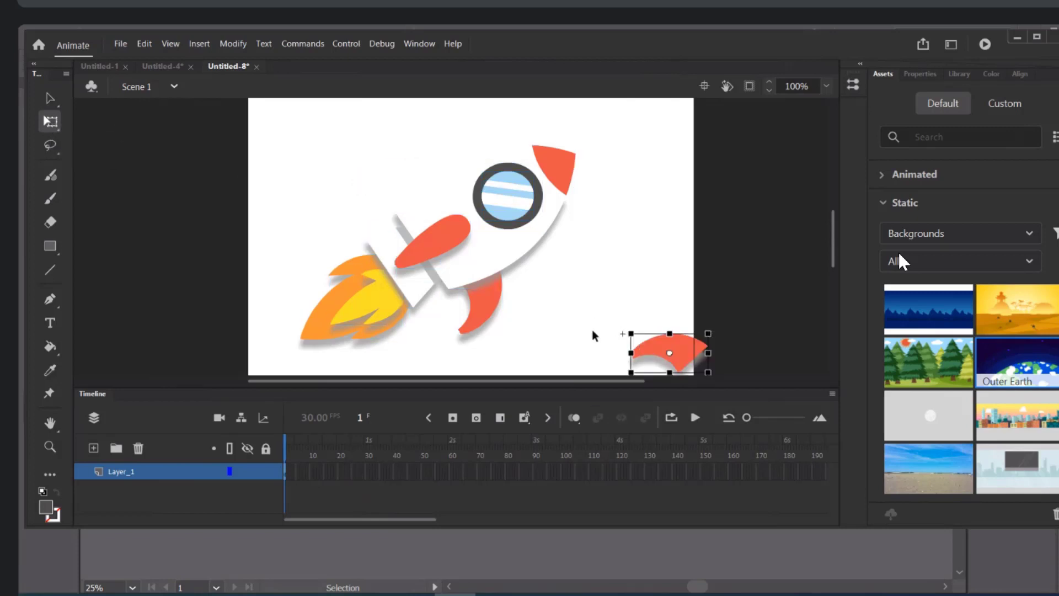
pyautogui.hotkey('ctrl', 'z')
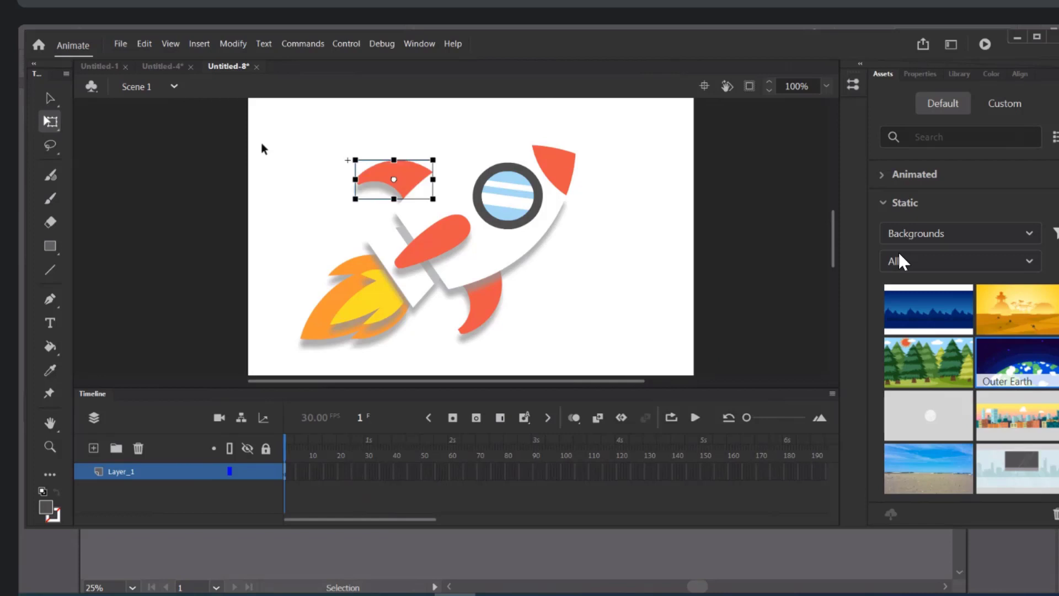
# Select all the rocket parts, scale them down slightly together and place the rocket near the middle of the stage
pyautogui.click(115, 126)
pyautogui.moveTo(256, 113); pyautogui.dragTo(664, 381)
pyautogui.moveTo(583, 204)
pyautogui.mouseDown()
pyautogui.moveTo(595, 248)
pyautogui.moveTo(574, 182)
pyautogui.moveTo(602, 200)
pyautogui.mouseUp()
pyautogui.moveTo(596, 337)
pyautogui.mouseDown()
pyautogui.moveTo(610, 362)
pyautogui.moveTo(579, 324)
pyautogui.moveTo(525, 293)
pyautogui.moveTo(582, 333)
pyautogui.mouseUp()
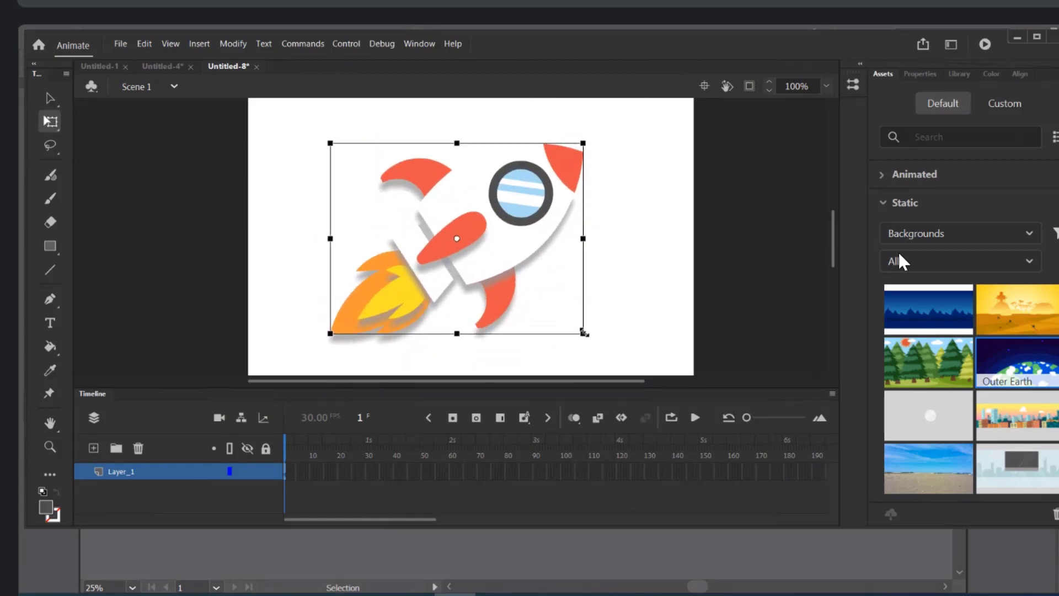
pyautogui.hotkey('ctrl', 'b')
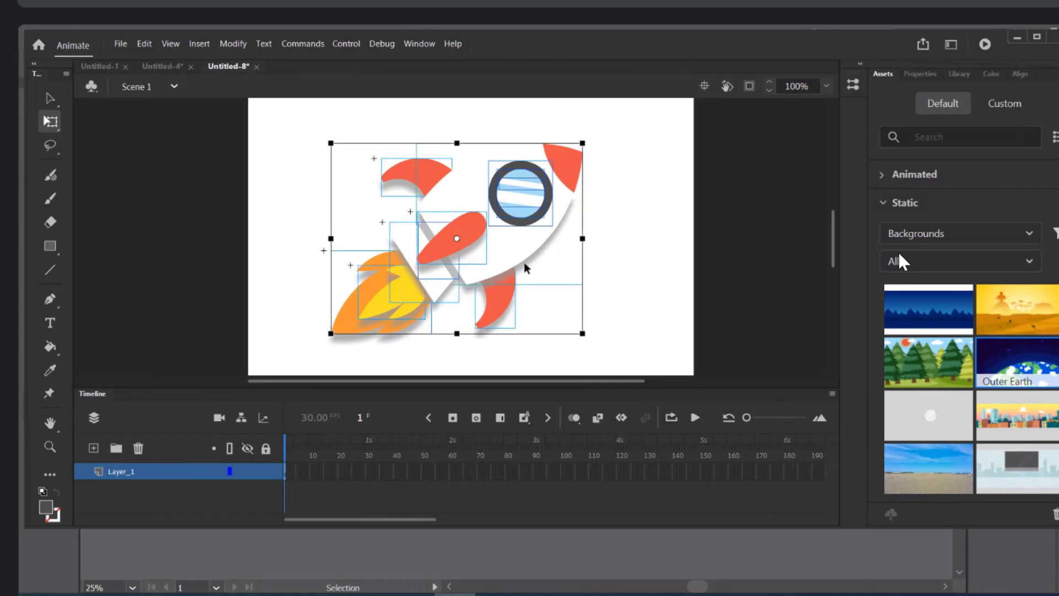
# Convert the selected rocket parts to a Movie Clip symbol named "space" and show it in the document's library
pyautogui.rightClick(468, 238)
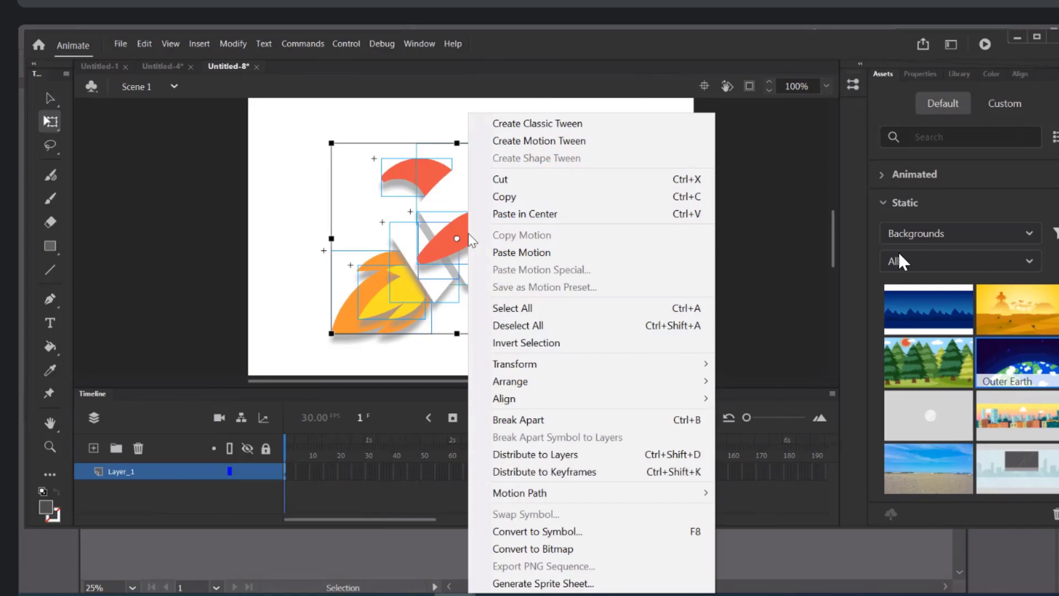
pyautogui.click(570, 532)
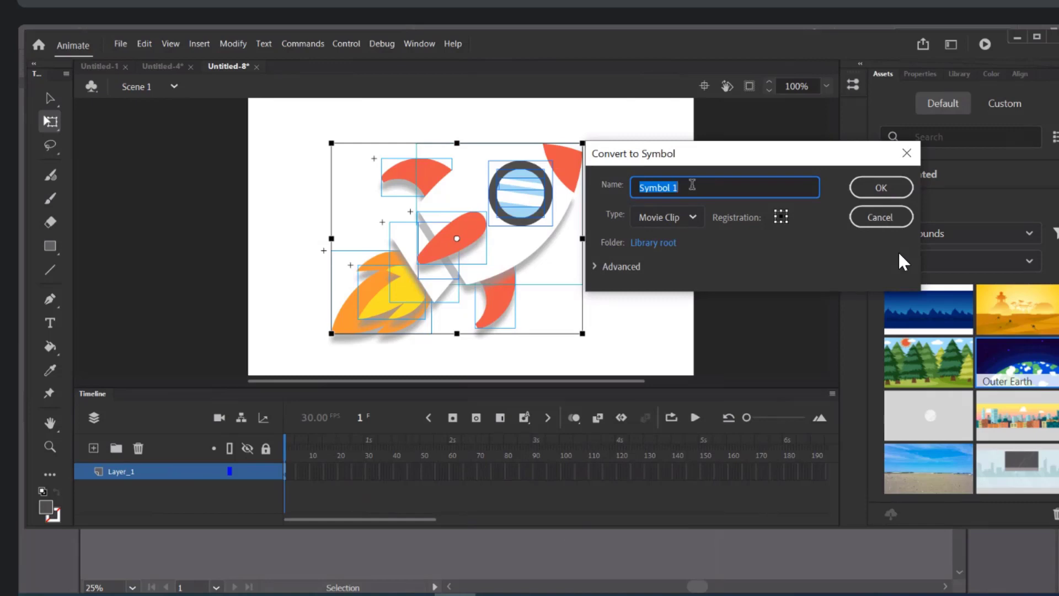
pyautogui.write('space')
pyautogui.click(885, 190)
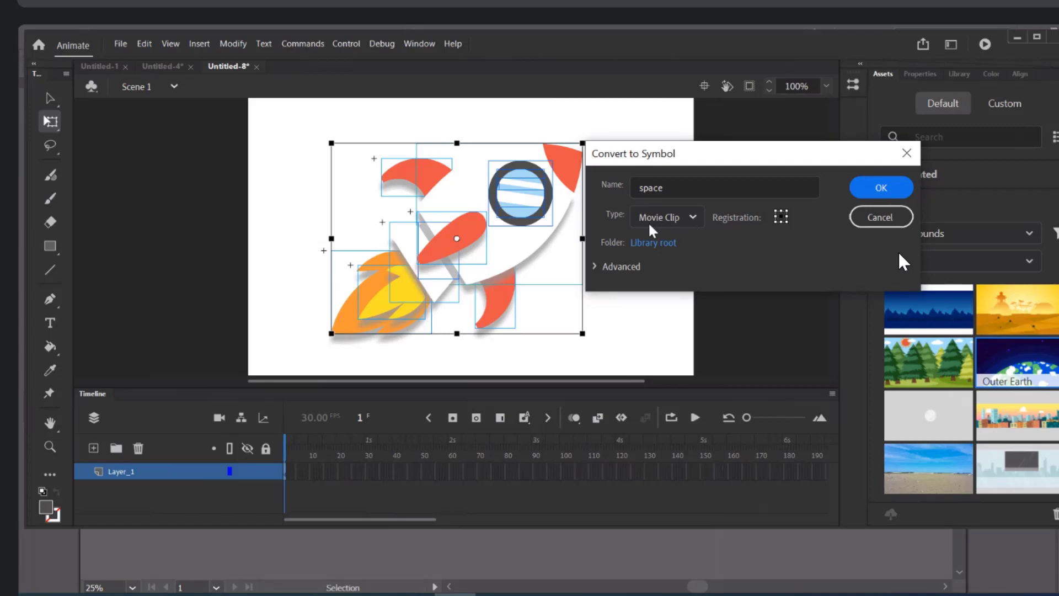
pyautogui.click(870, 189)
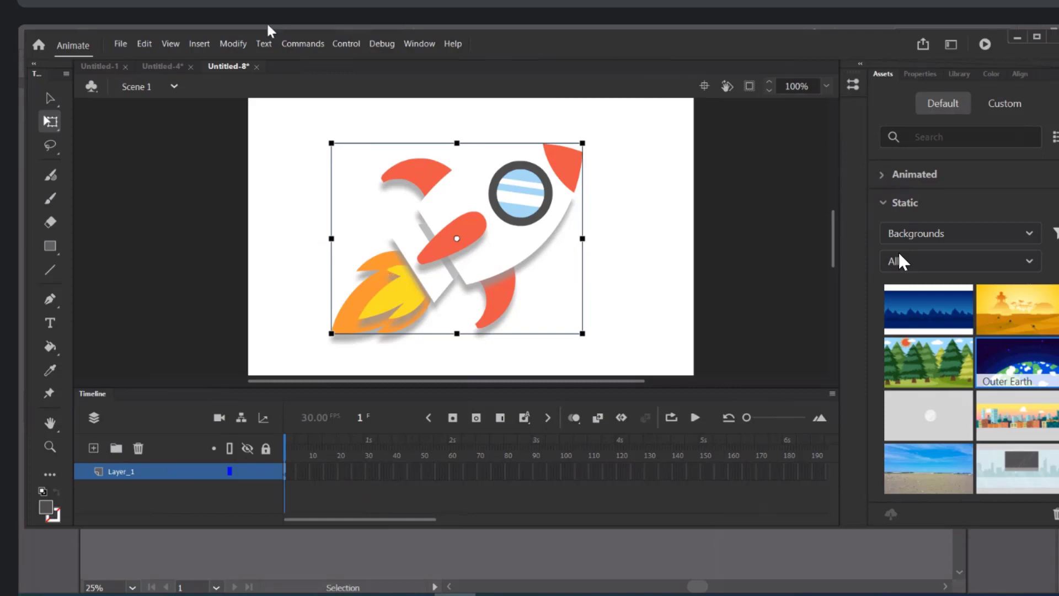
pyautogui.click(960, 73)
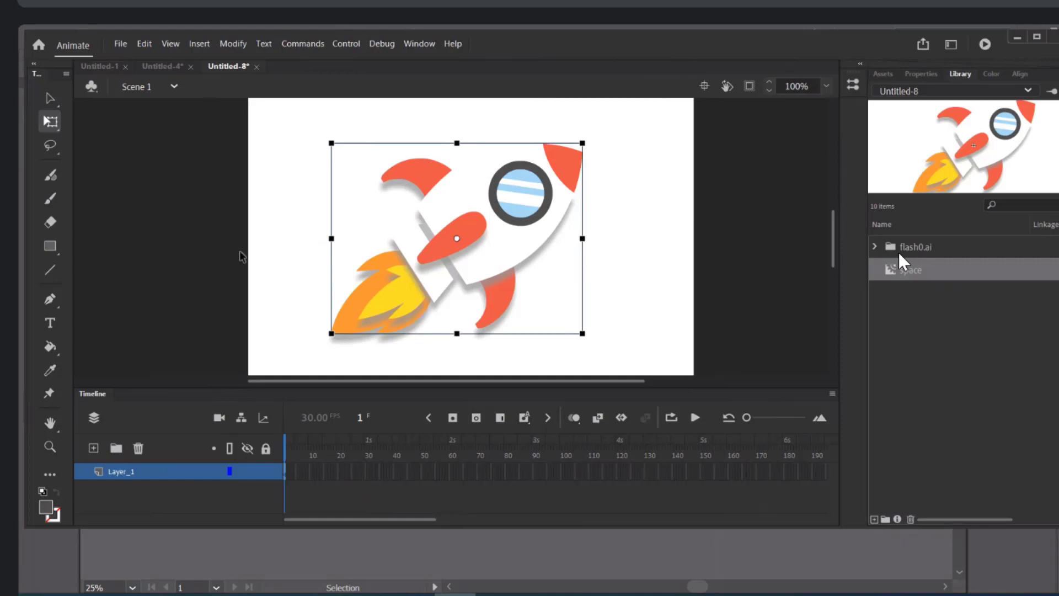
# Open the space symbol for editing and insert a keyframe at frame 11 of its Layer_1
pyautogui.doubleClick(494, 246)
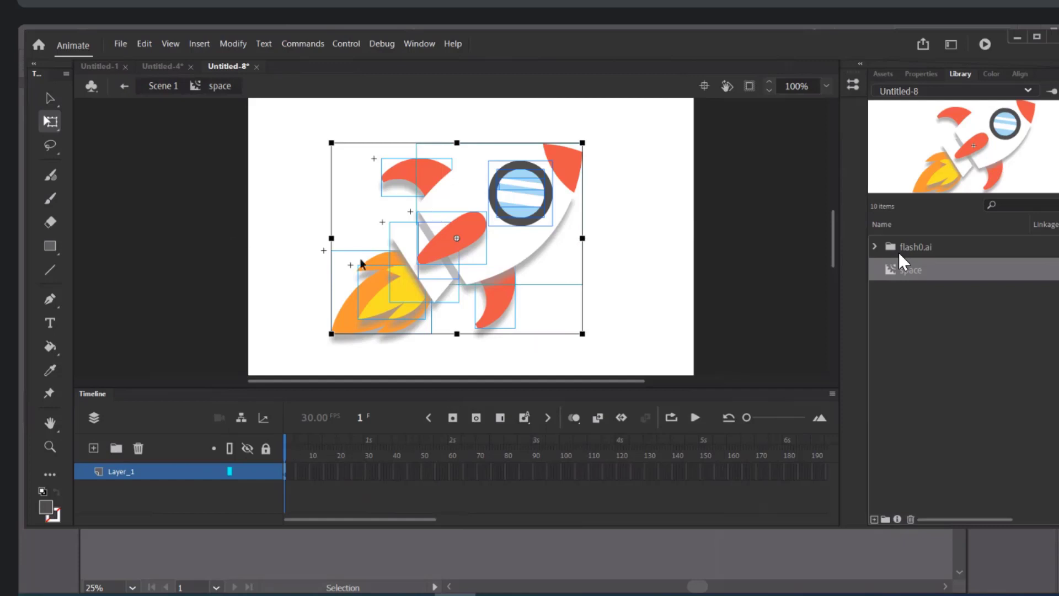
pyautogui.click(294, 252)
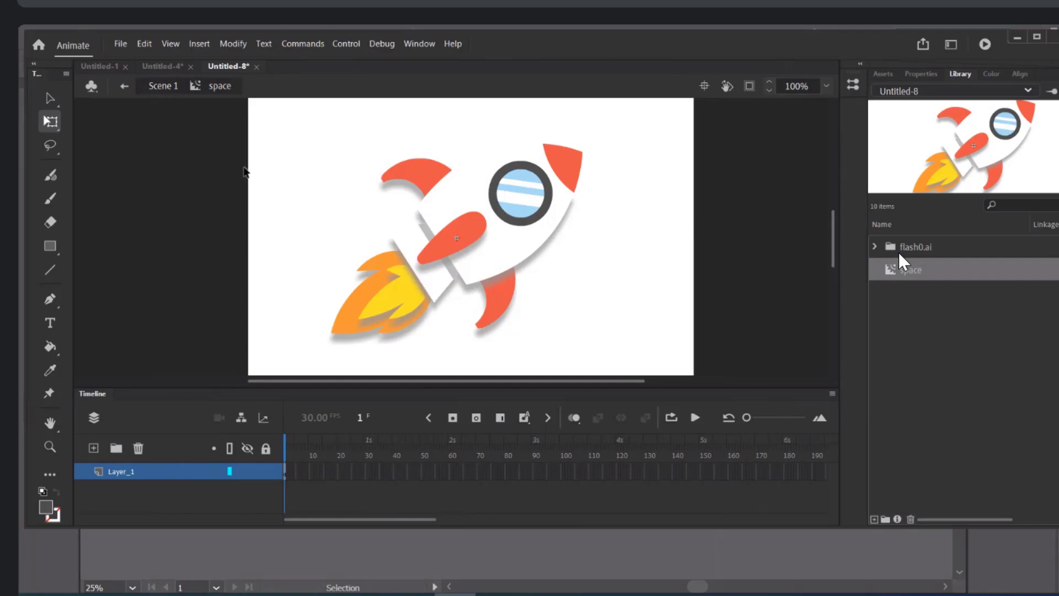
pyautogui.rightClick(311, 473)
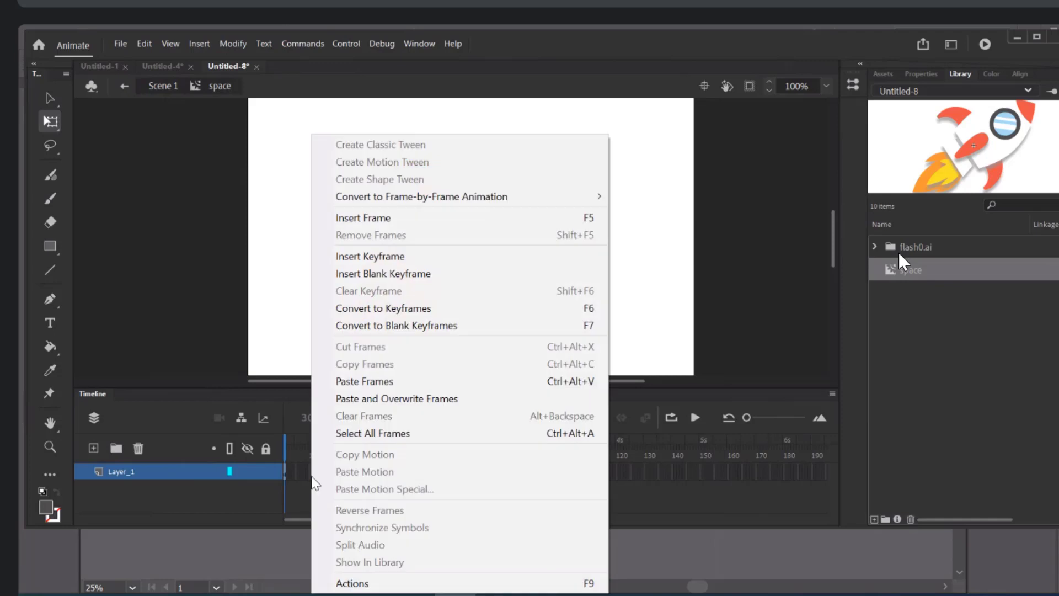
pyautogui.click(371, 257)
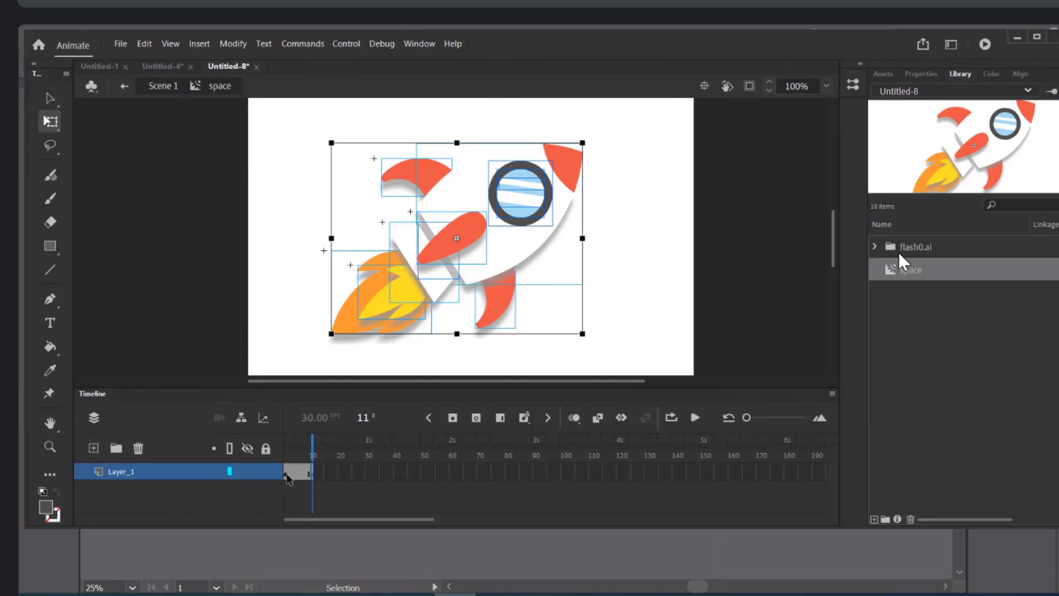
# At frame 11, select the orange and yellow flames, enlarge them together and shift them slightly to the left
pyautogui.click(285, 473)
pyautogui.moveTo(286, 478); pyautogui.dragTo(312, 482)
pyautogui.click(368, 360)
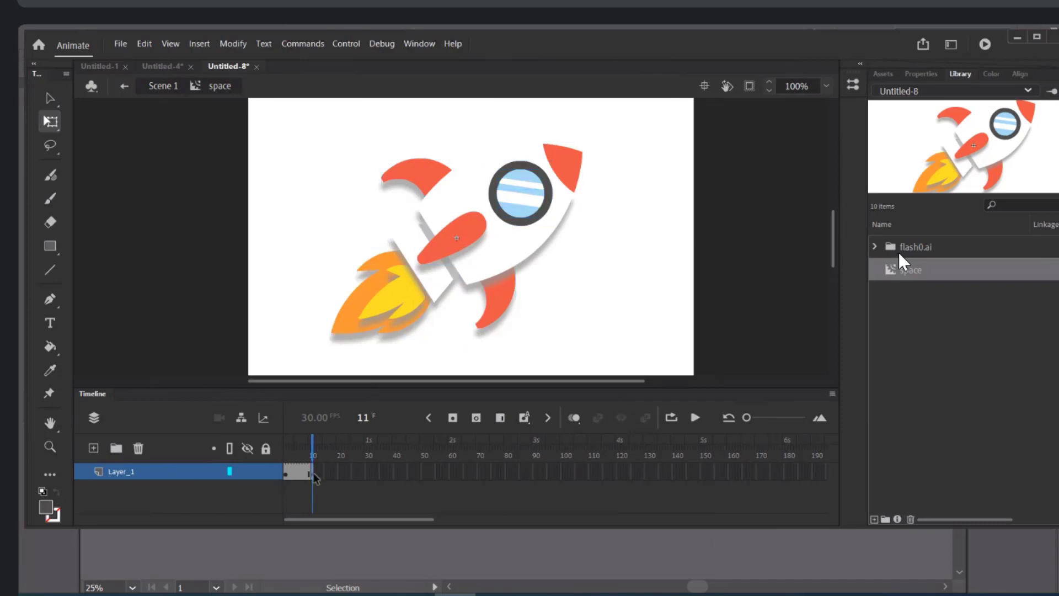
pyautogui.click(375, 310)
pyautogui.moveTo(346, 328); pyautogui.dragTo(341, 330)
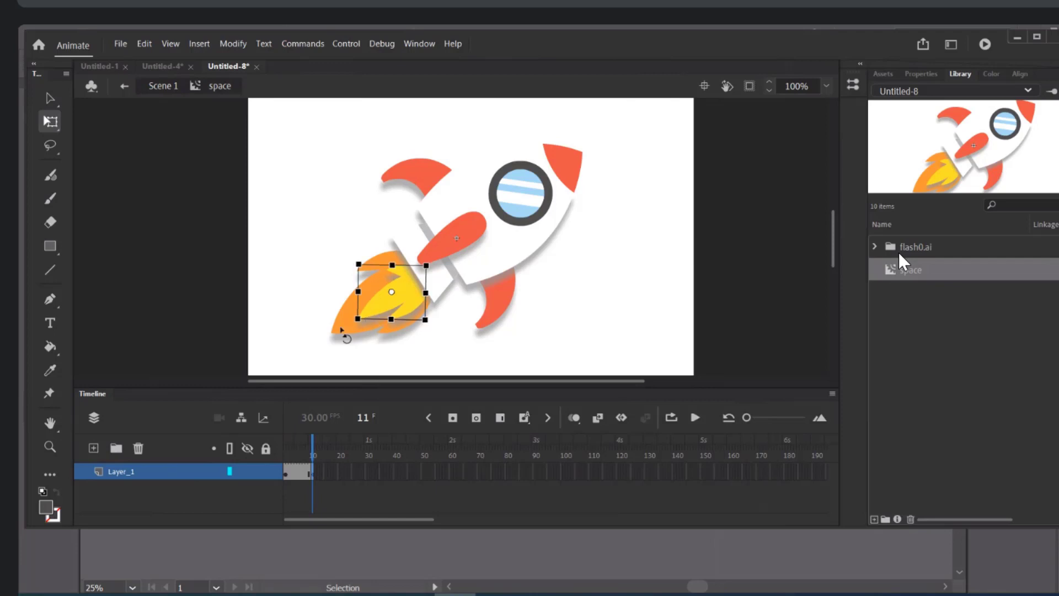
pyautogui.moveTo(310, 295); pyautogui.dragTo(375, 328)
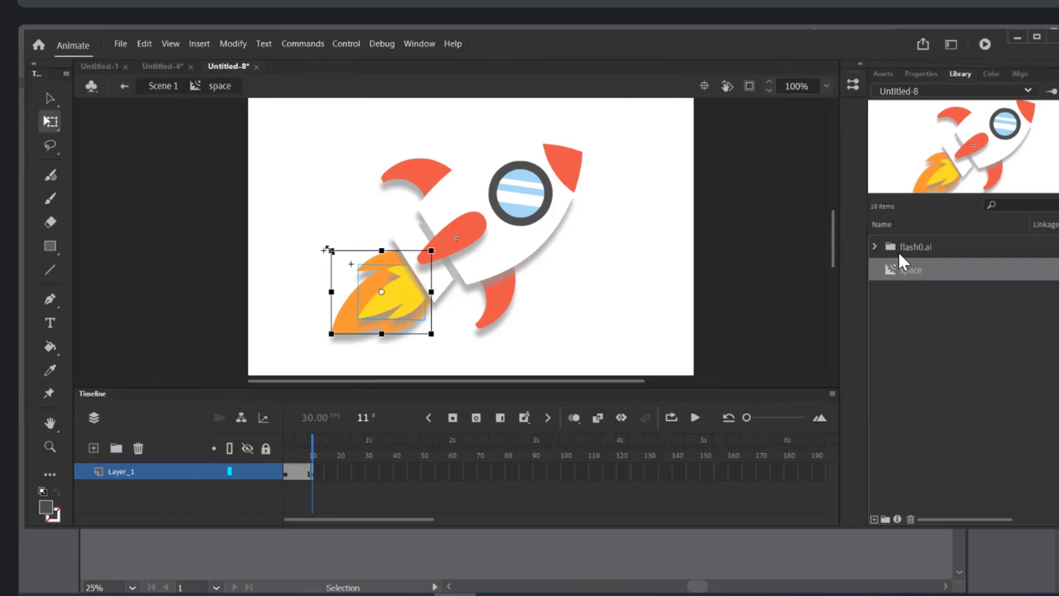
pyautogui.moveTo(327, 249); pyautogui.dragTo(309, 234)
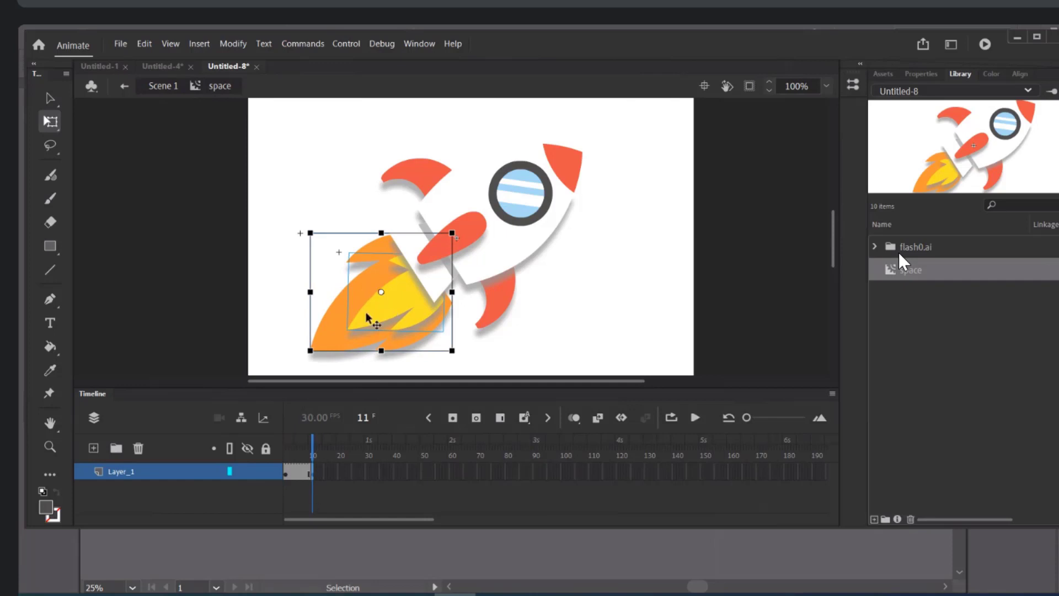
pyautogui.moveTo(367, 314); pyautogui.dragTo(358, 313)
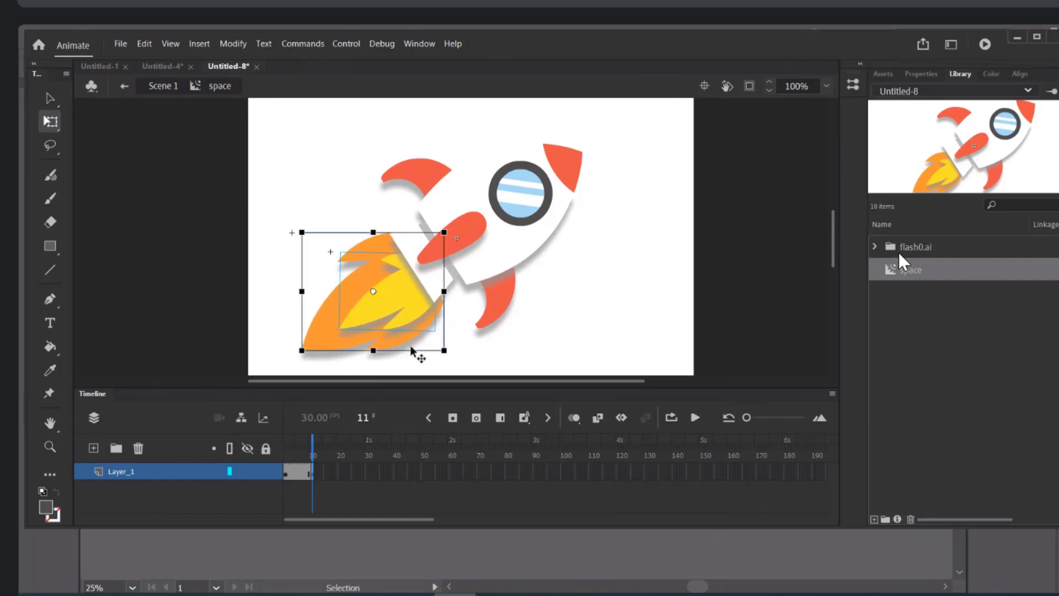
# At frame 11, delete the curved red fins on the lower and upper sides of the rocket
pyautogui.click(544, 339)
pyautogui.click(500, 315)
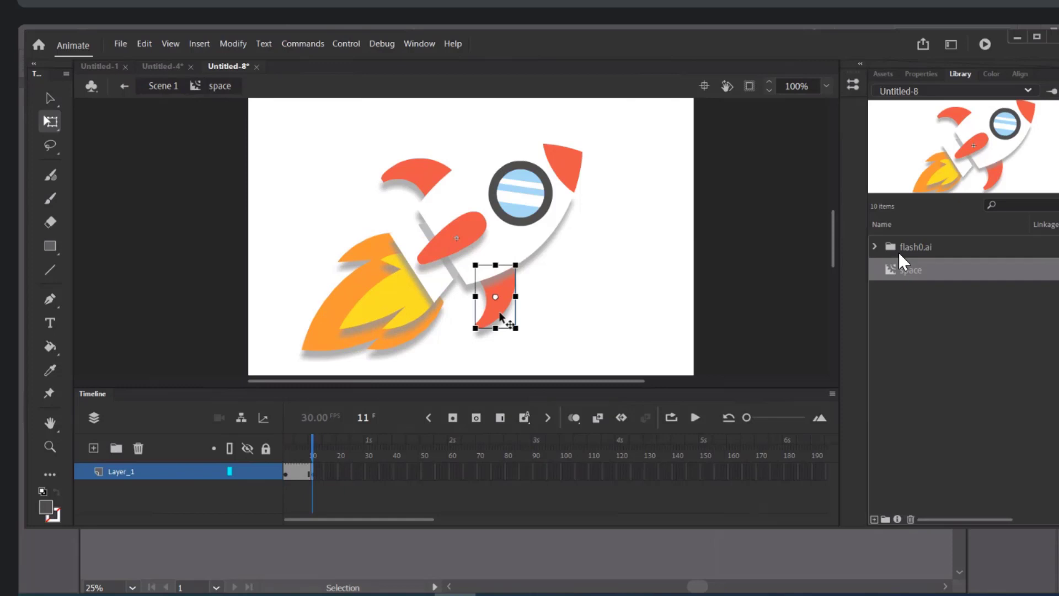
pyautogui.press('Delete')
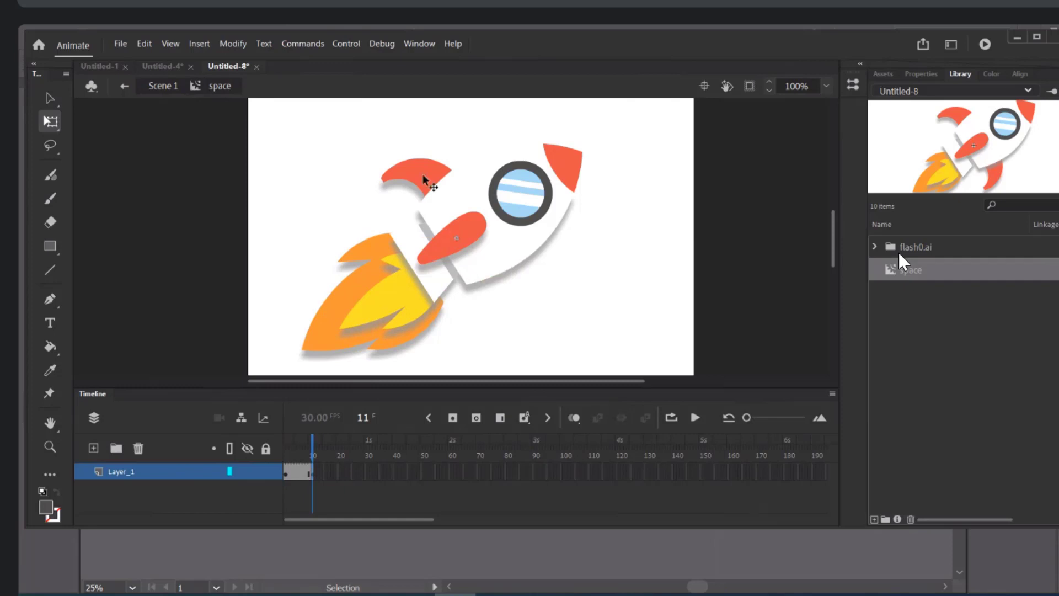
pyautogui.click(424, 180)
pyautogui.press('Delete')
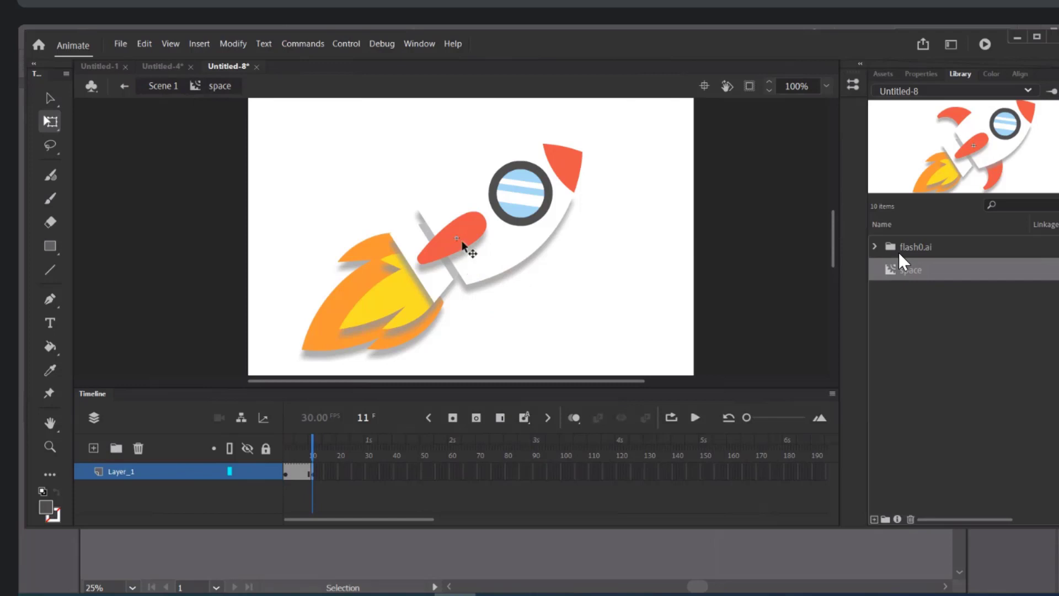
# Move the central red fin to the rocket's lower edge and place a copy of it on the upper edge
pyautogui.moveTo(462, 241); pyautogui.dragTo(484, 277)
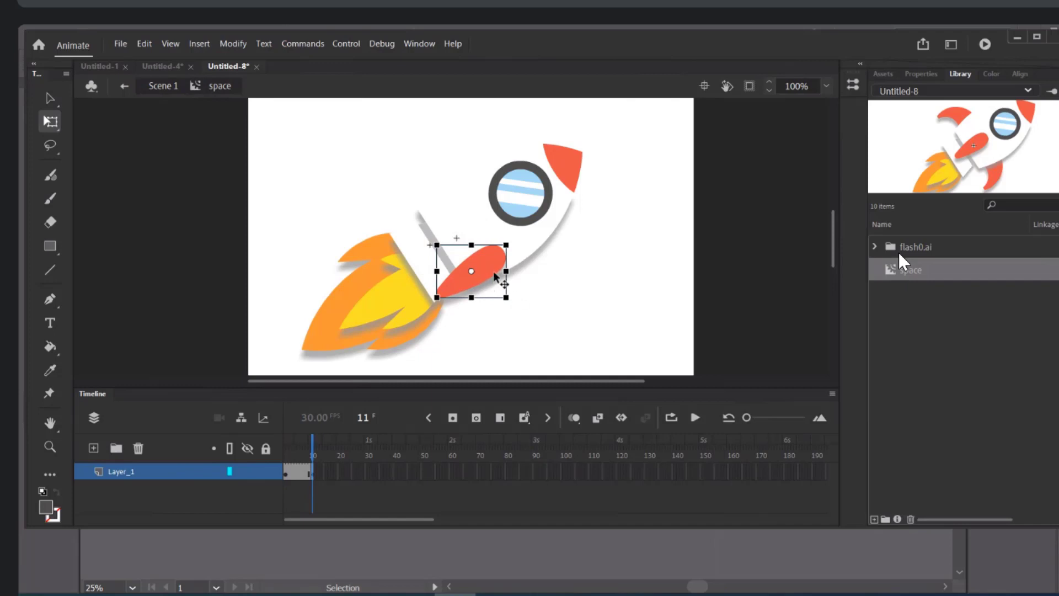
pyautogui.moveTo(494, 274); pyautogui.dragTo(431, 182)
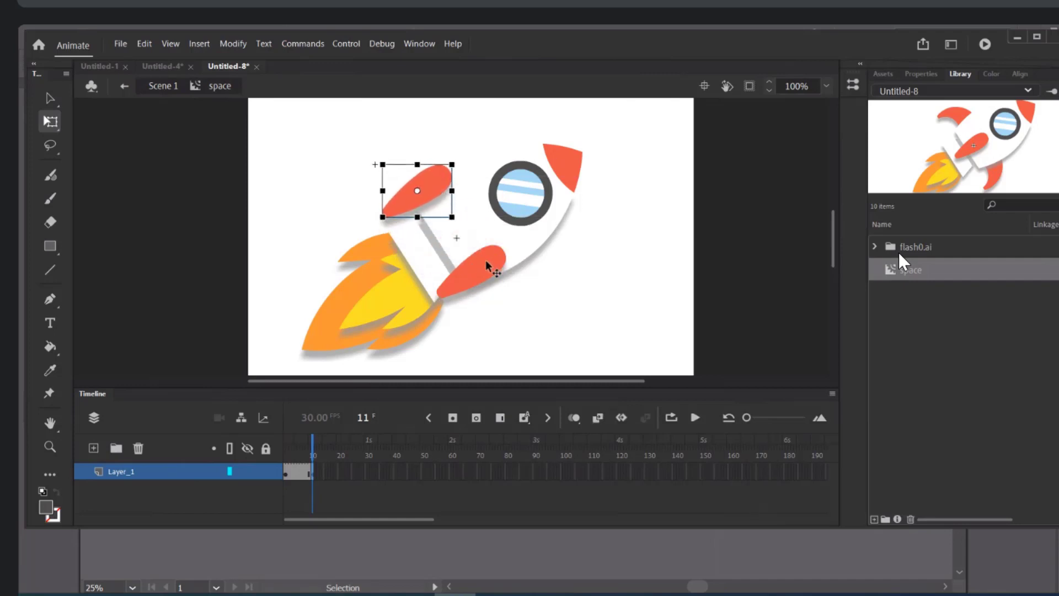
pyautogui.moveTo(485, 264); pyautogui.dragTo(491, 268)
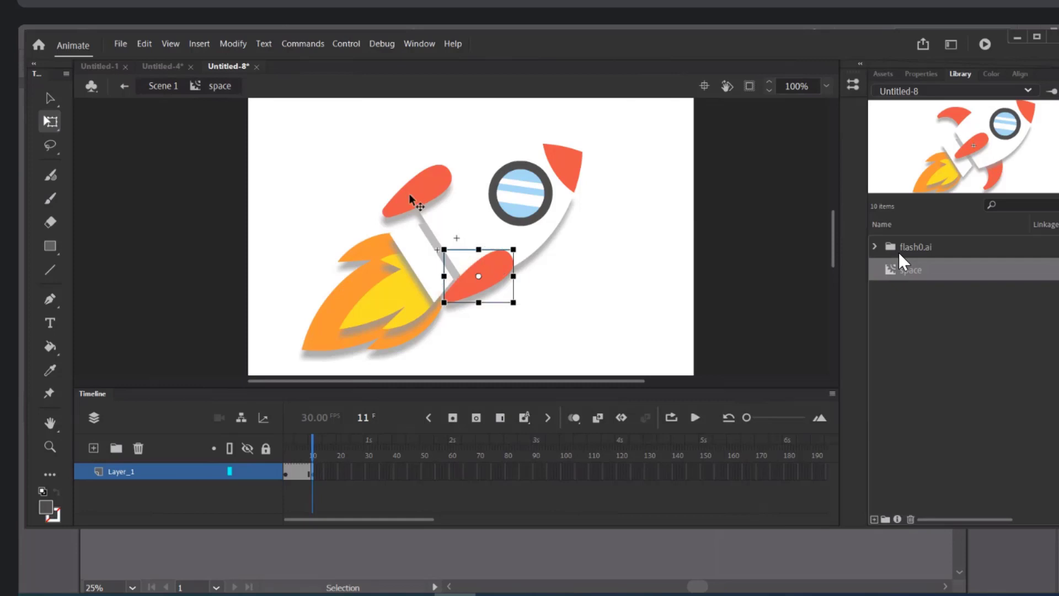
pyautogui.click(417, 199)
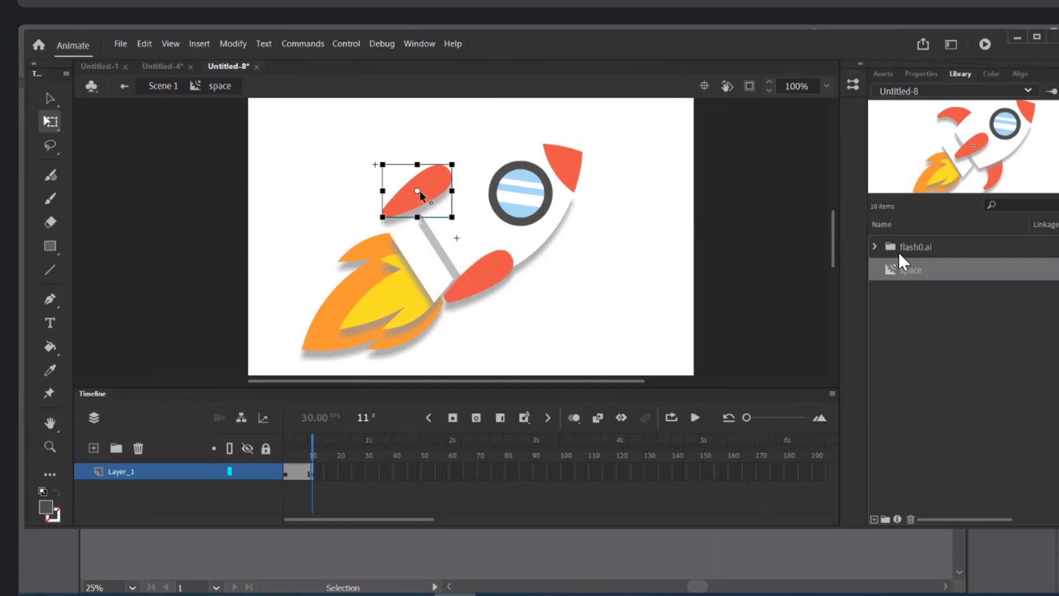
pyautogui.click(396, 303)
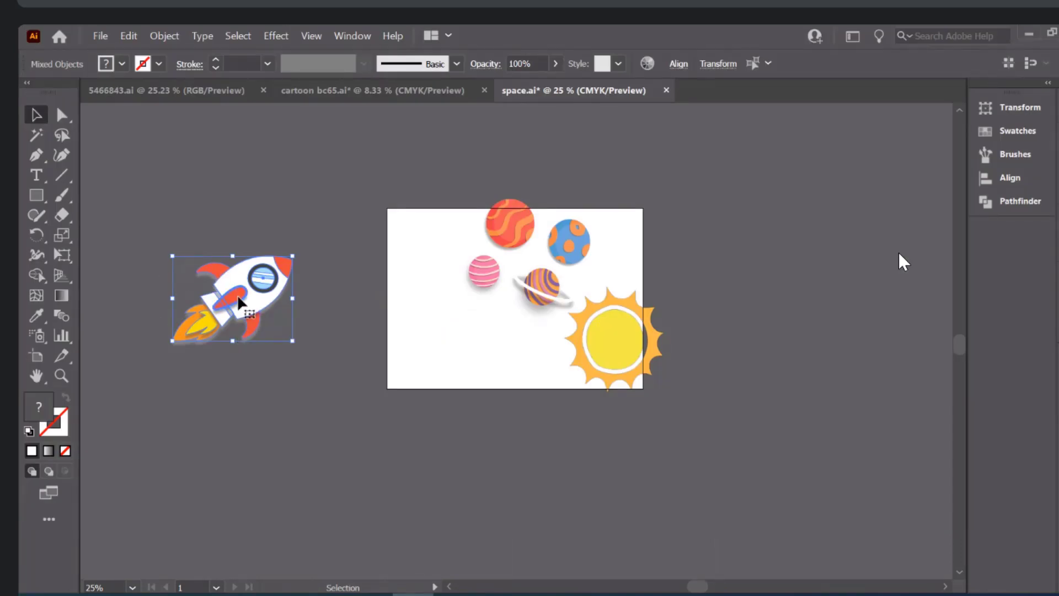
# Switch to Illustrator and, in space.ai, pull the rocket's three red fins and its flame away from the body
pyautogui.click(285, 404)
pyautogui.moveTo(247, 330); pyautogui.dragTo(251, 354)
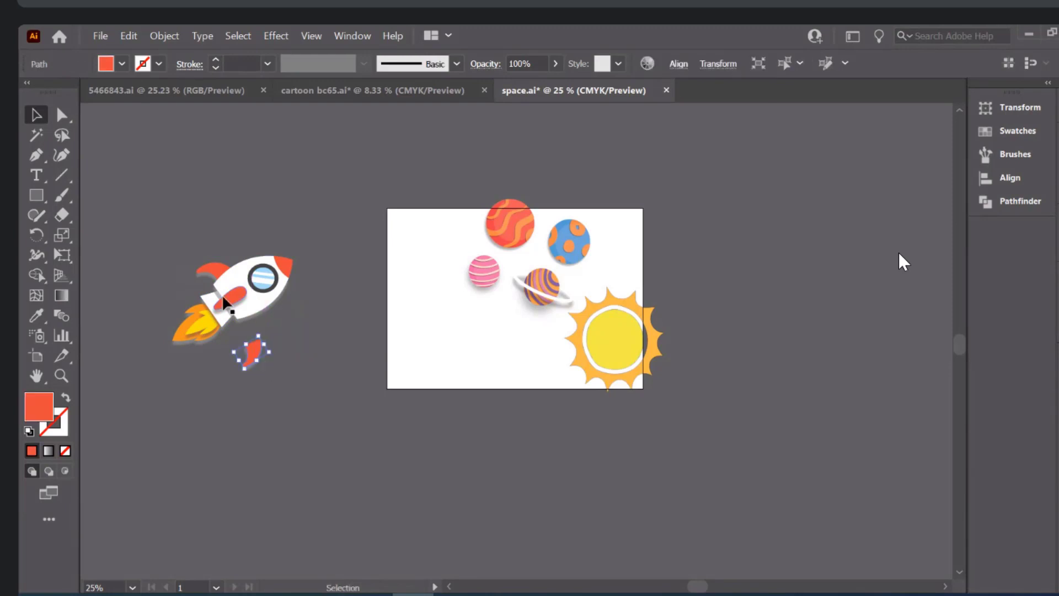
pyautogui.moveTo(195, 268); pyautogui.dragTo(177, 251)
pyautogui.moveTo(228, 297); pyautogui.dragTo(182, 343)
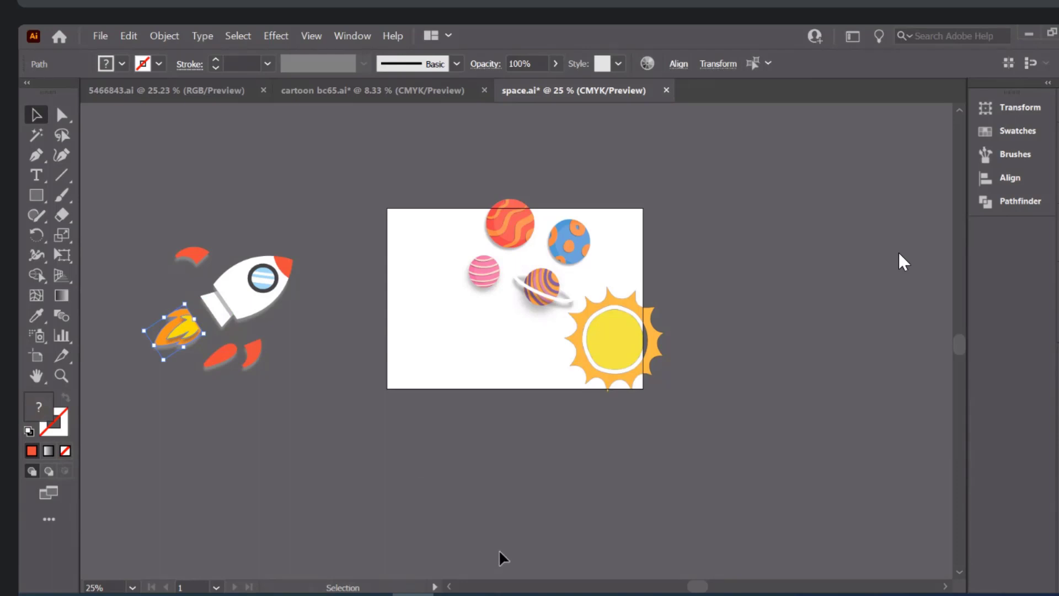
# View the original artwork in cartoon bc65.ai, go back to space.ai and return to the rocket in Animate
pyautogui.click(342, 99)
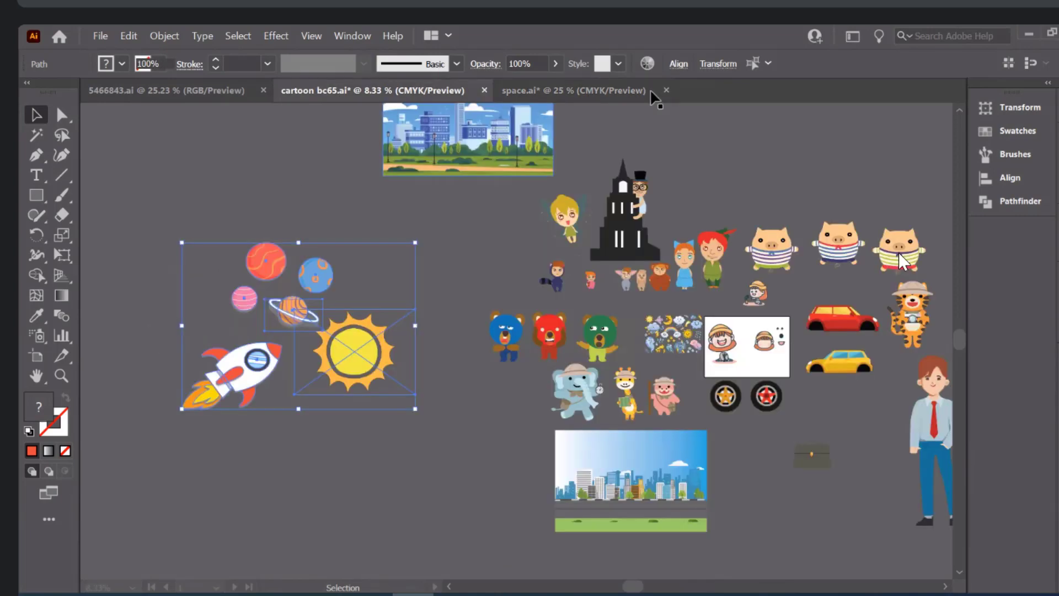
pyautogui.click(600, 95)
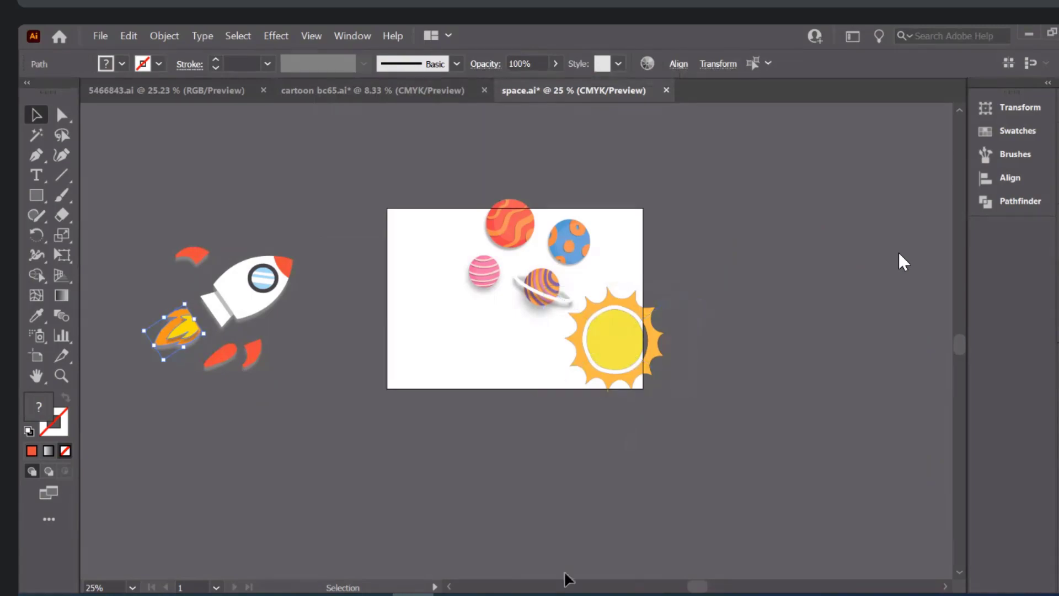
pyautogui.click(540, 526)
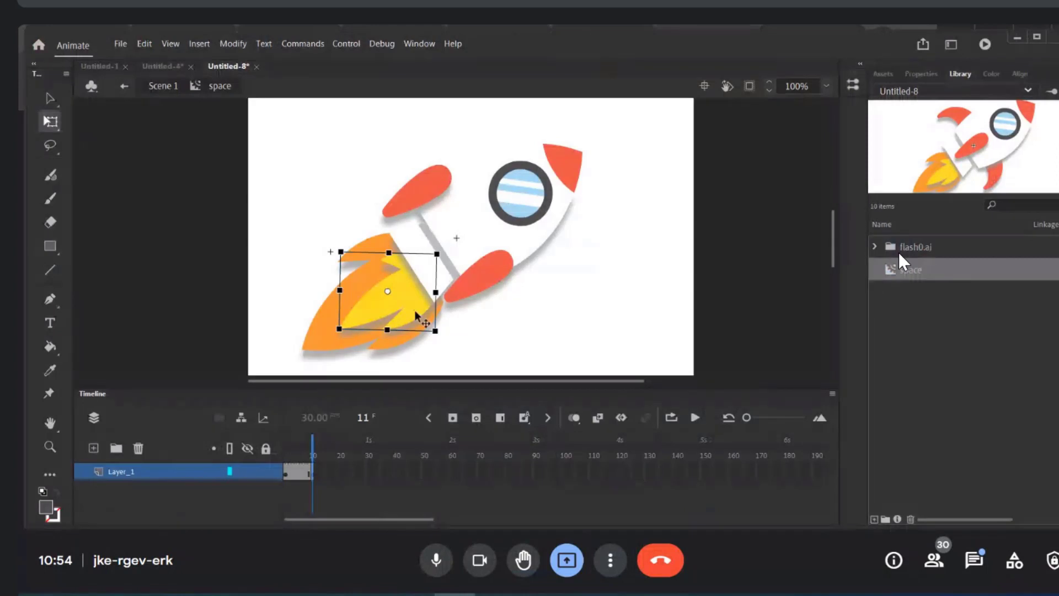
# Examine the rocket's separate parts at frame 11 by selecting the body, flame and fins and looking inside the upper fin's symbol
pyautogui.click(501, 225)
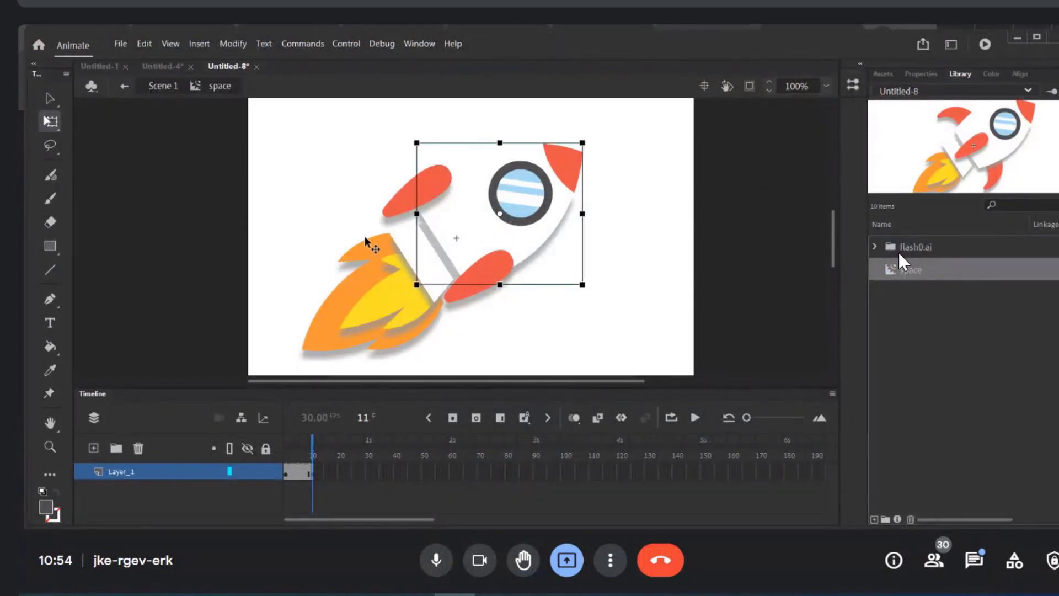
pyautogui.click(360, 258)
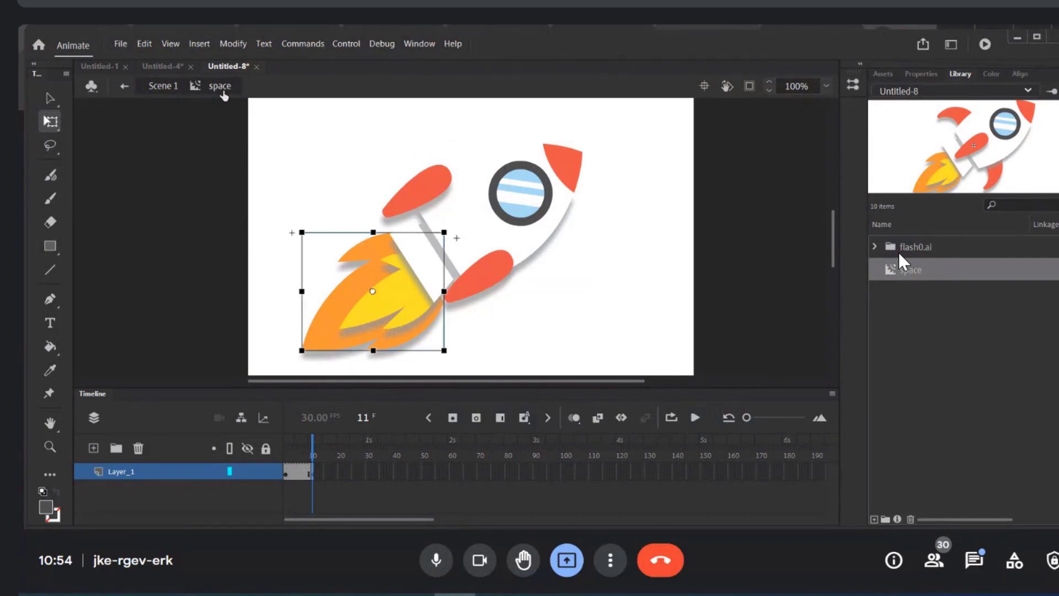
pyautogui.click(472, 226)
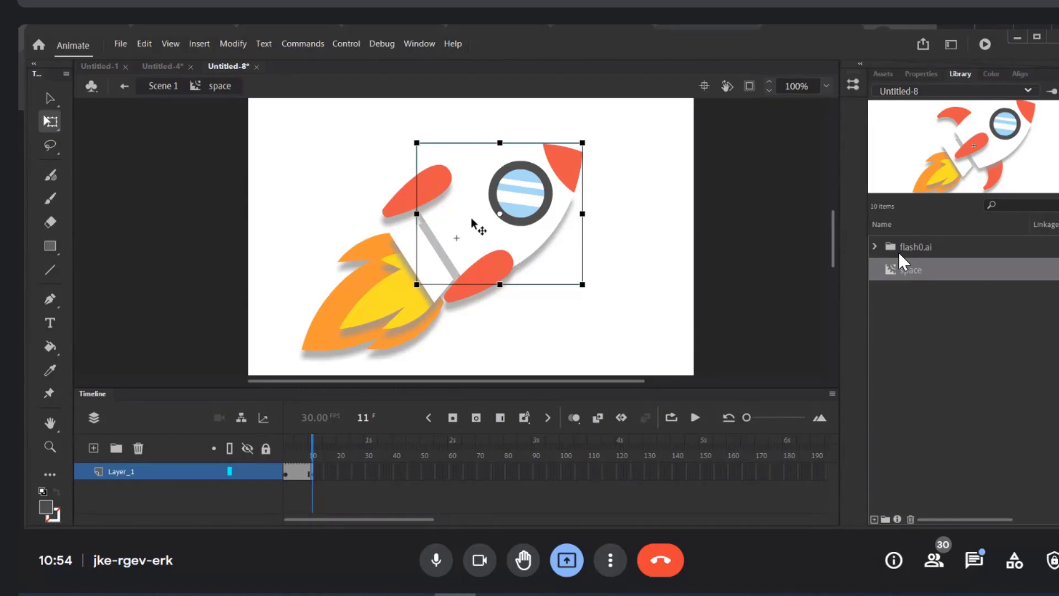
pyautogui.press('Escape')
pyautogui.click(407, 200)
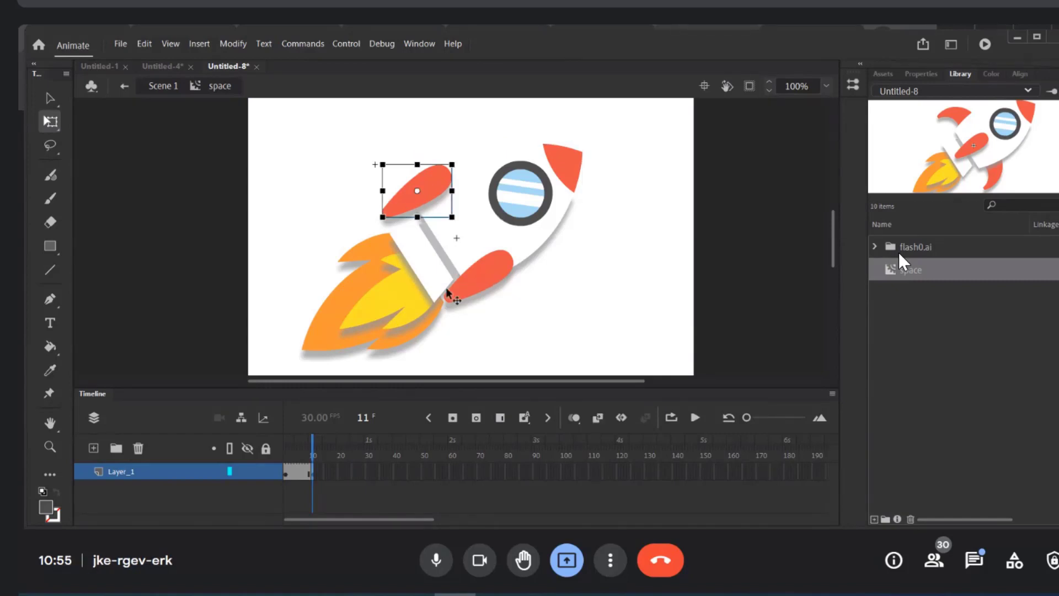
pyautogui.click(480, 290)
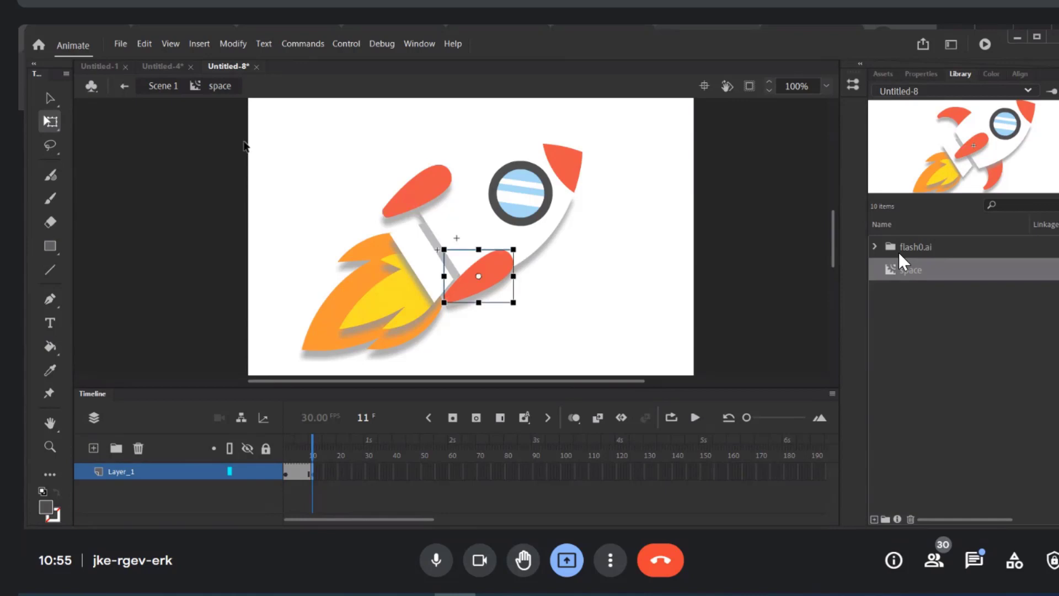
pyautogui.doubleClick(408, 203)
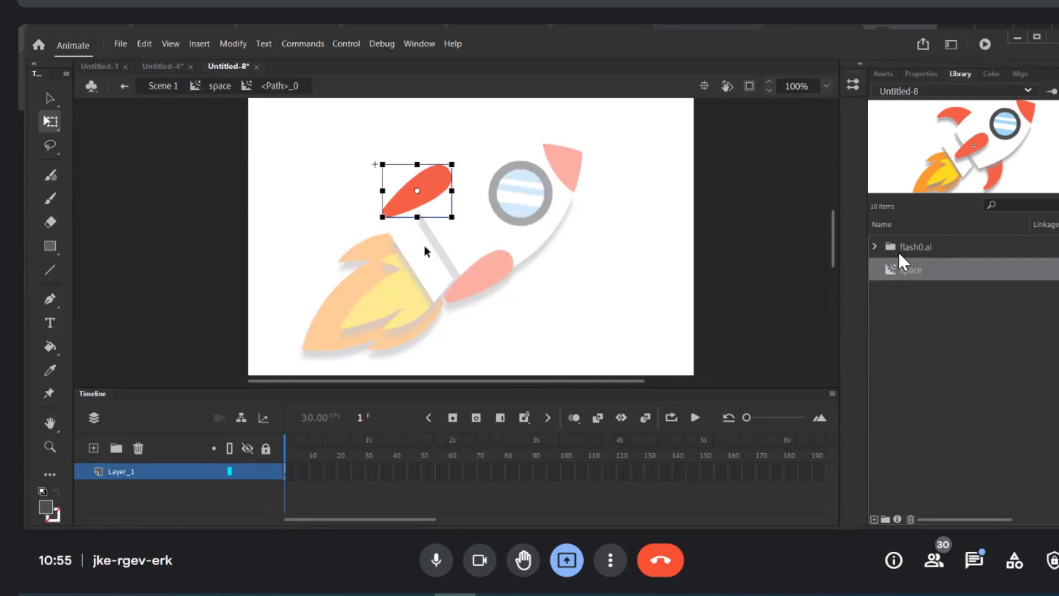
pyautogui.click(190, 113)
pyautogui.click(220, 87)
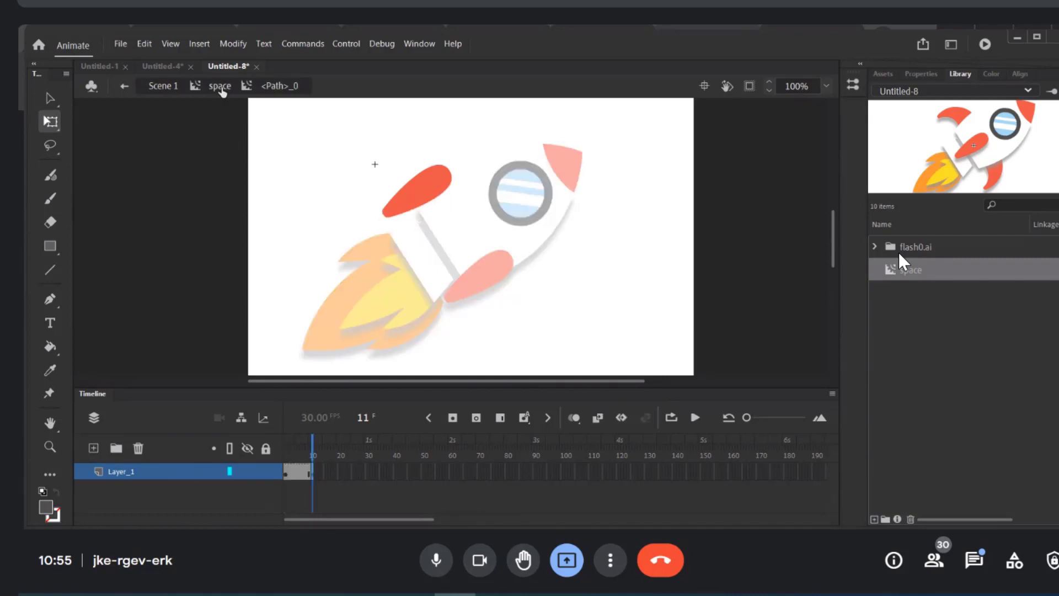
pyautogui.click(329, 227)
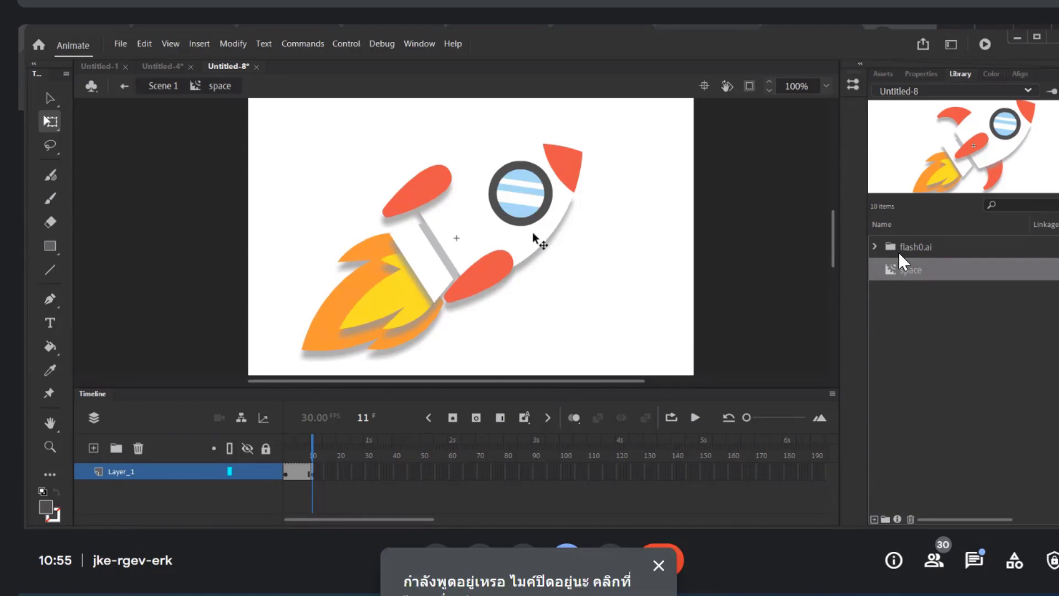
pyautogui.click(418, 191)
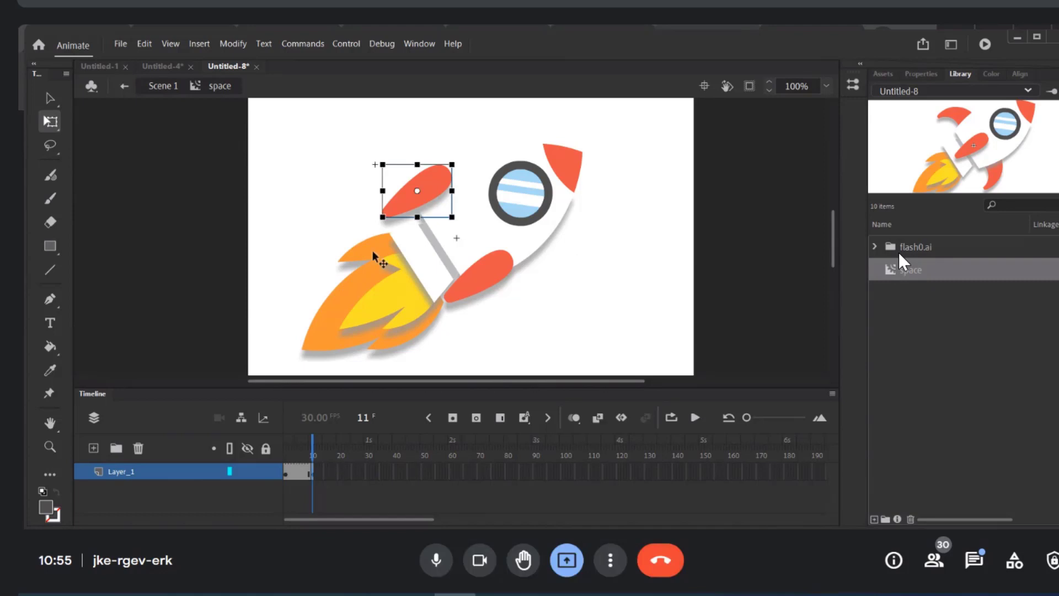
pyautogui.click(492, 283)
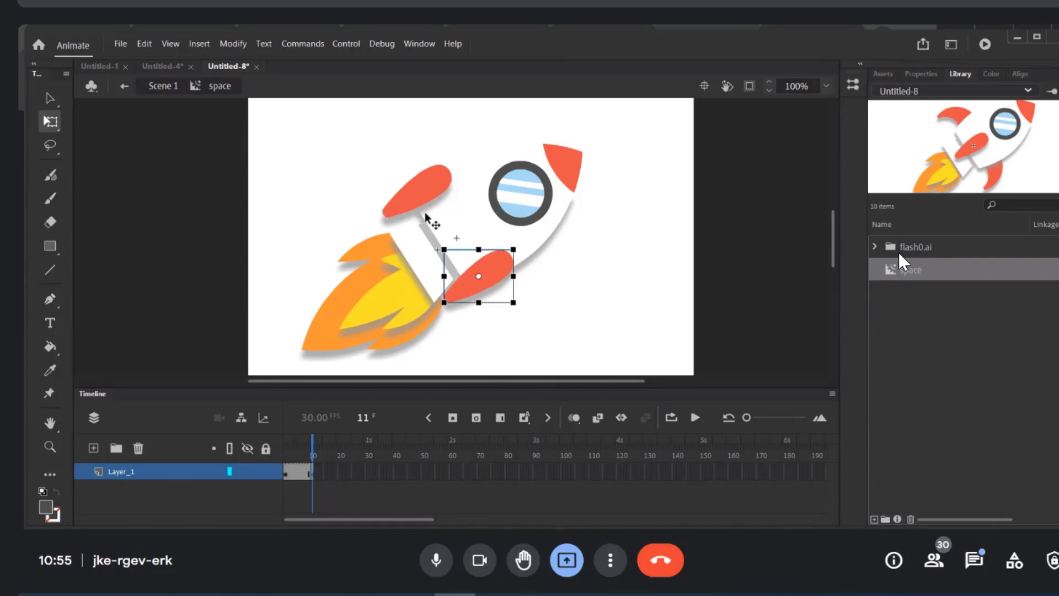
pyautogui.click(430, 203)
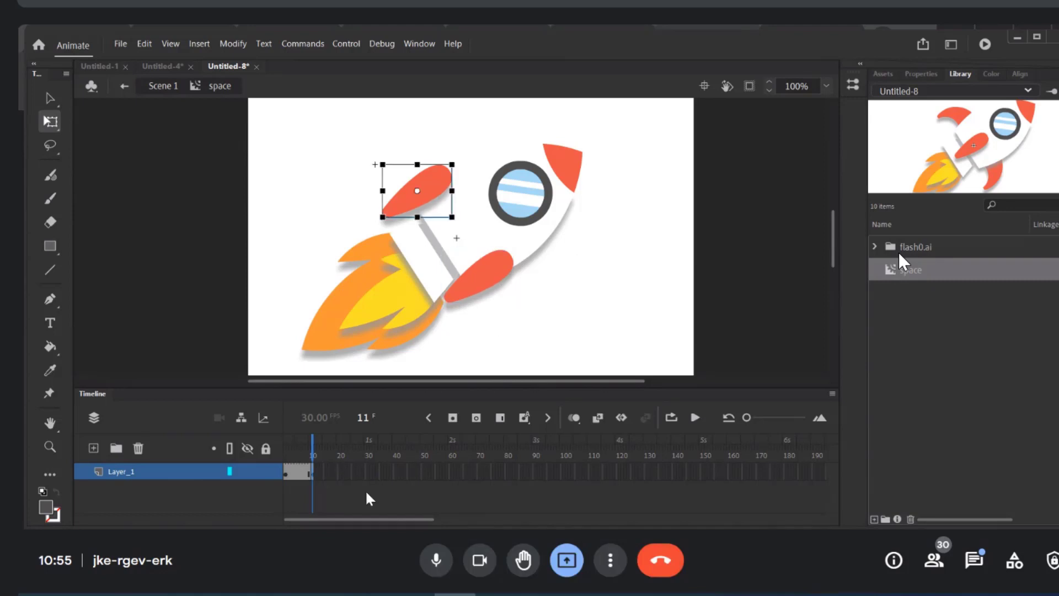
pyautogui.click(481, 284)
pyautogui.click(436, 196)
# Insert a keyframe at frame 21 of Layer_1 in the space symbol
pyautogui.click(341, 475)
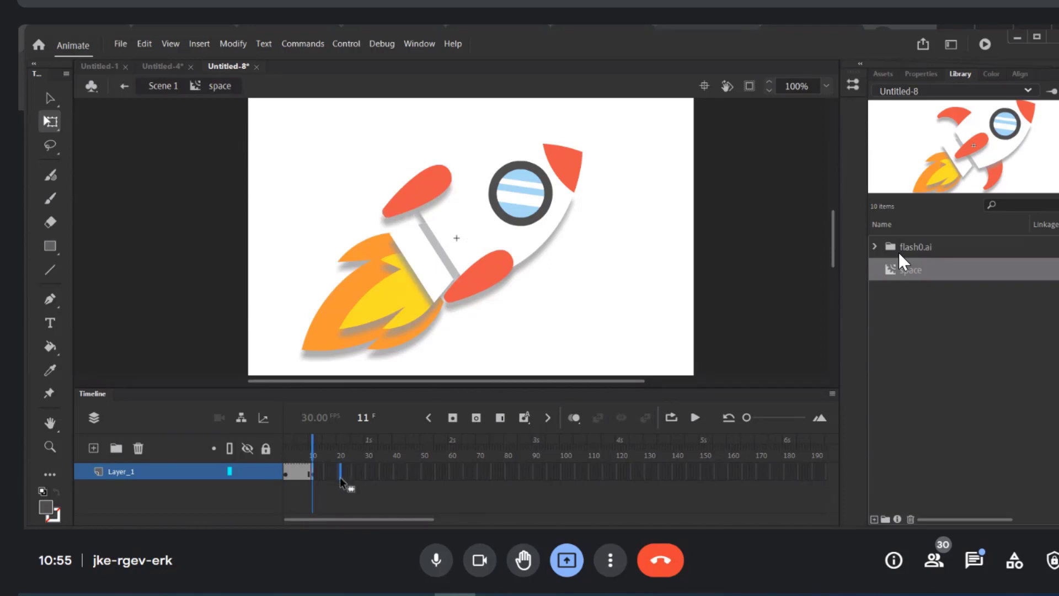
pyautogui.rightClick(341, 481)
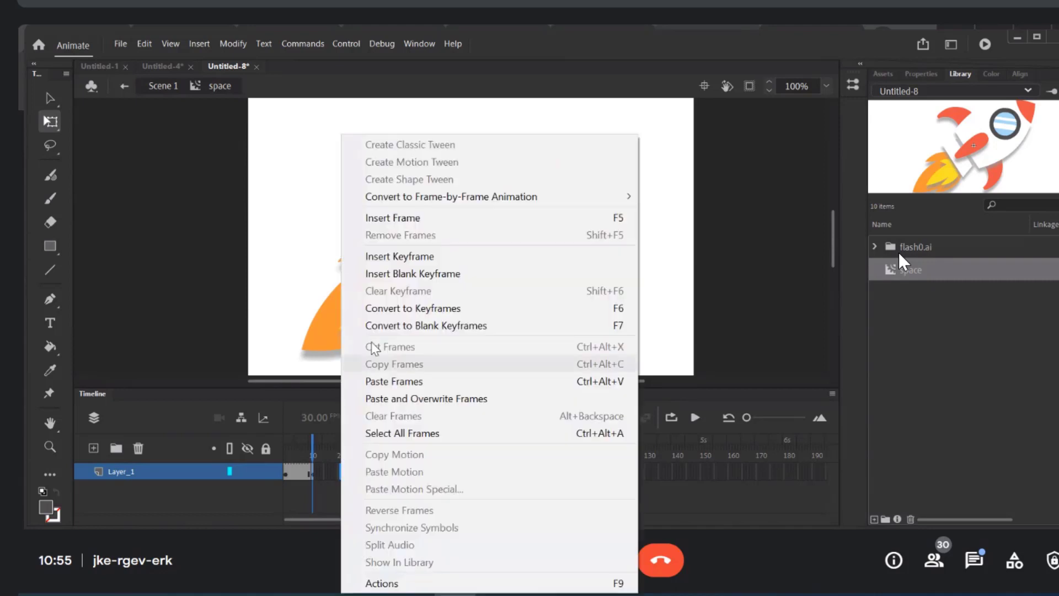
pyautogui.click(389, 256)
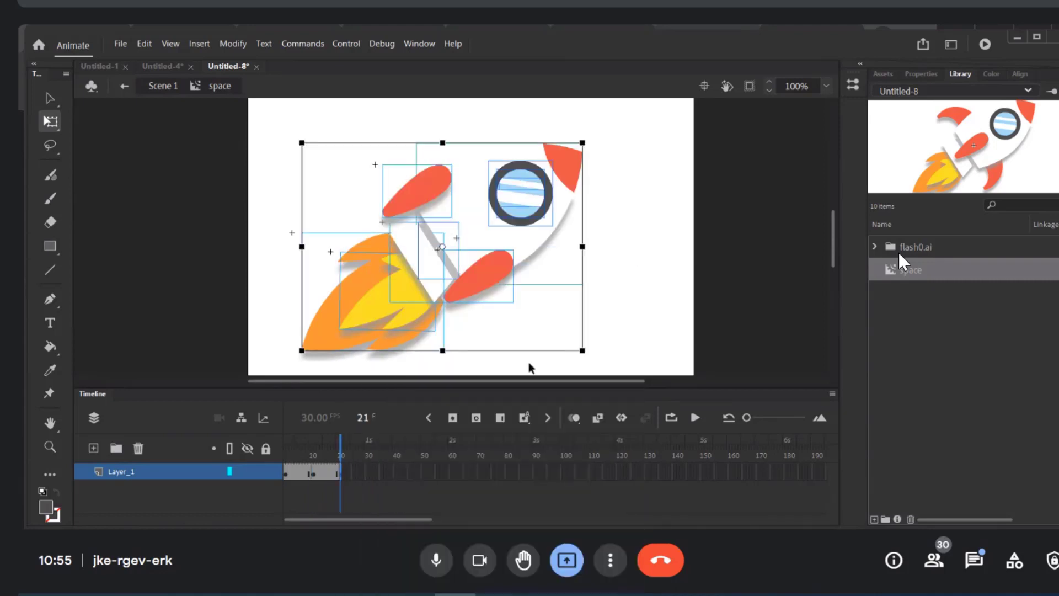
# At frame 21, copy the upper red fin onto the body midway between the two existing fins
pyautogui.click(647, 339)
pyautogui.click(426, 199)
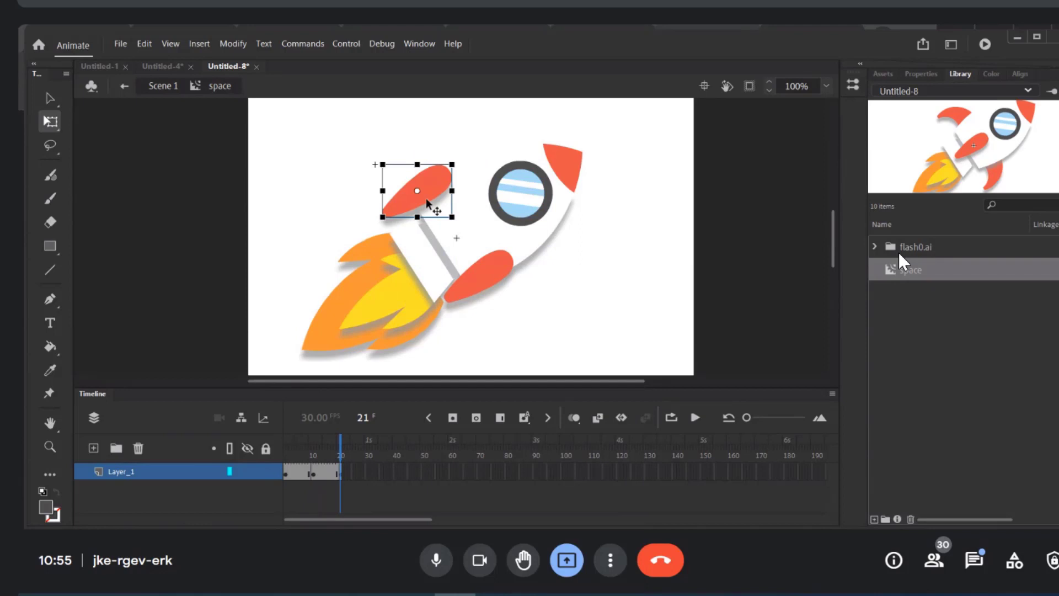
pyautogui.moveTo(429, 199); pyautogui.dragTo(466, 233)
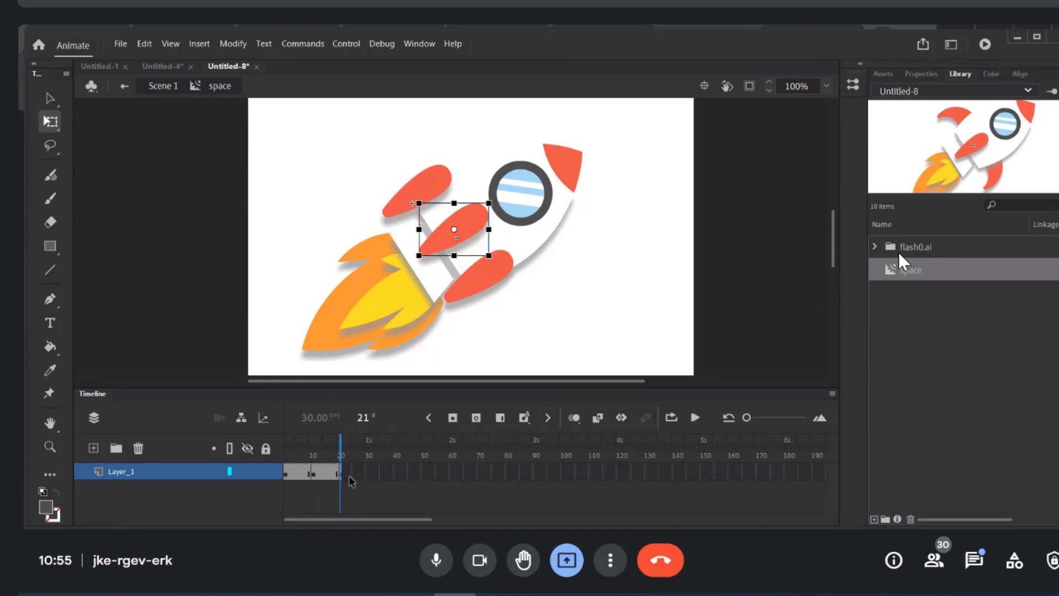
# At frame 21, select the yellow and orange flames and enlarge them together about their centre
pyautogui.click(362, 290)
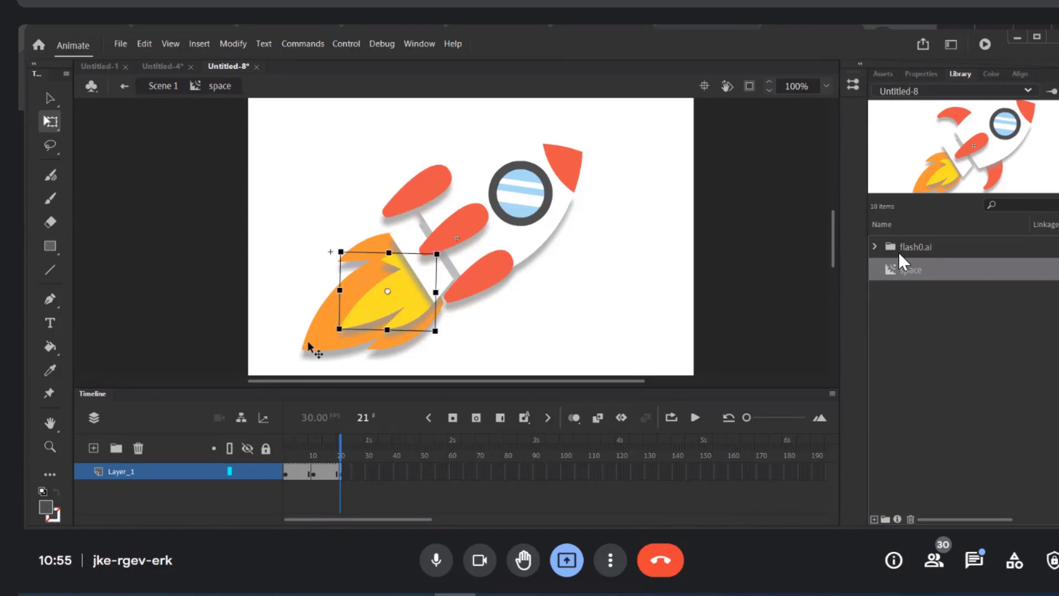
pyautogui.click(308, 346)
pyautogui.moveTo(296, 230); pyautogui.dragTo(276, 219)
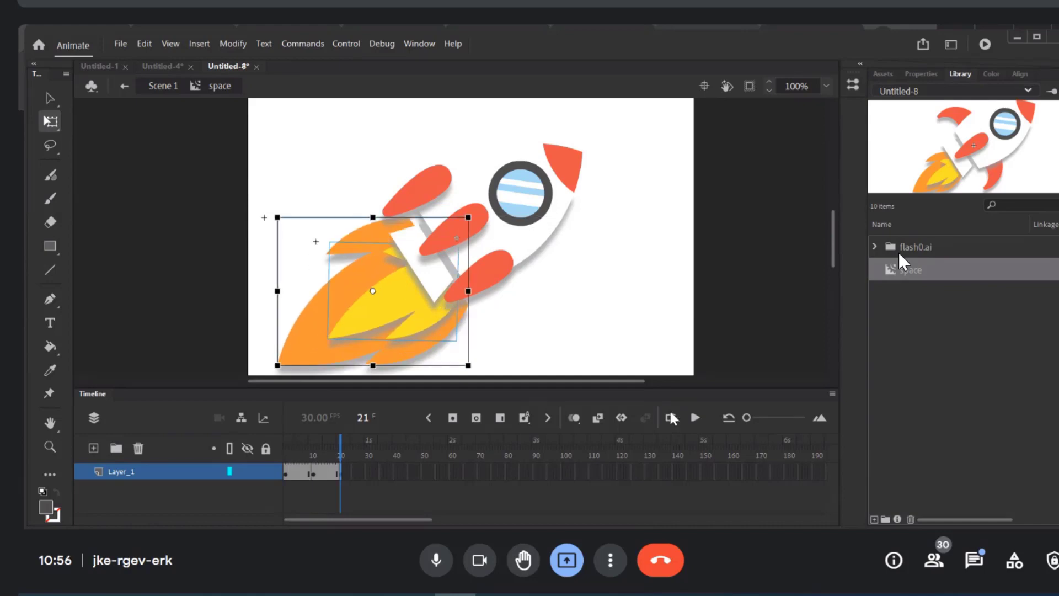
pyautogui.click(623, 363)
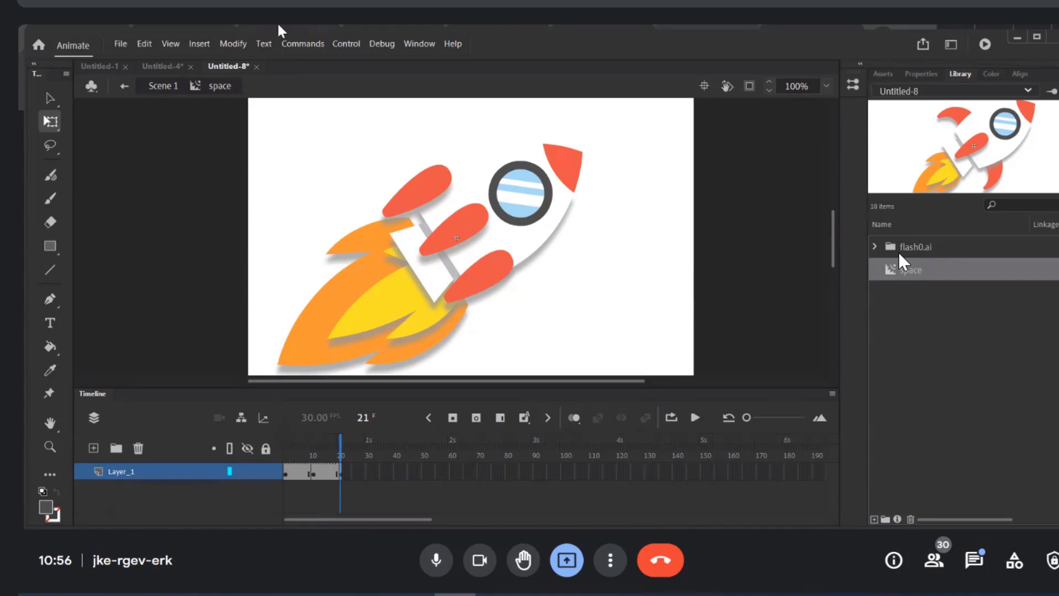
# Compare the rocket's poses at frames 2, 11 and 21 of the space symbol
pyautogui.click(287, 468)
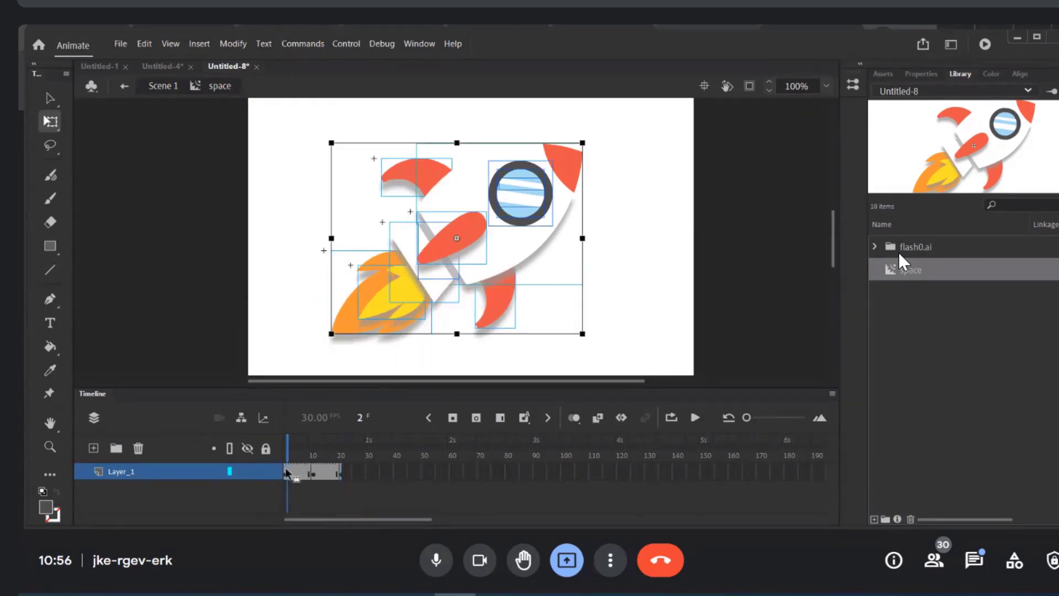
pyautogui.click(313, 476)
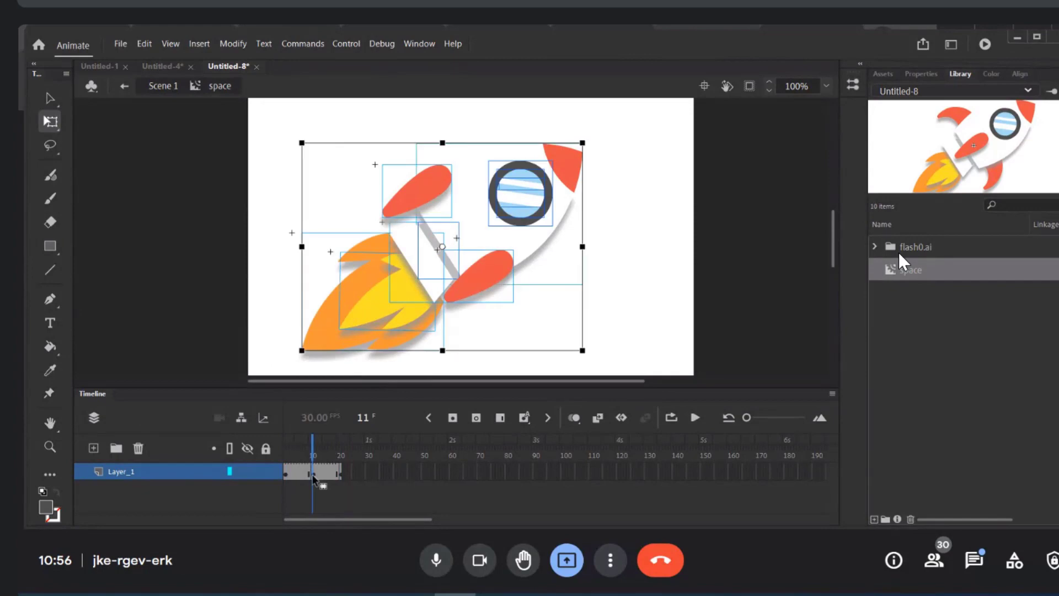
pyautogui.click(341, 475)
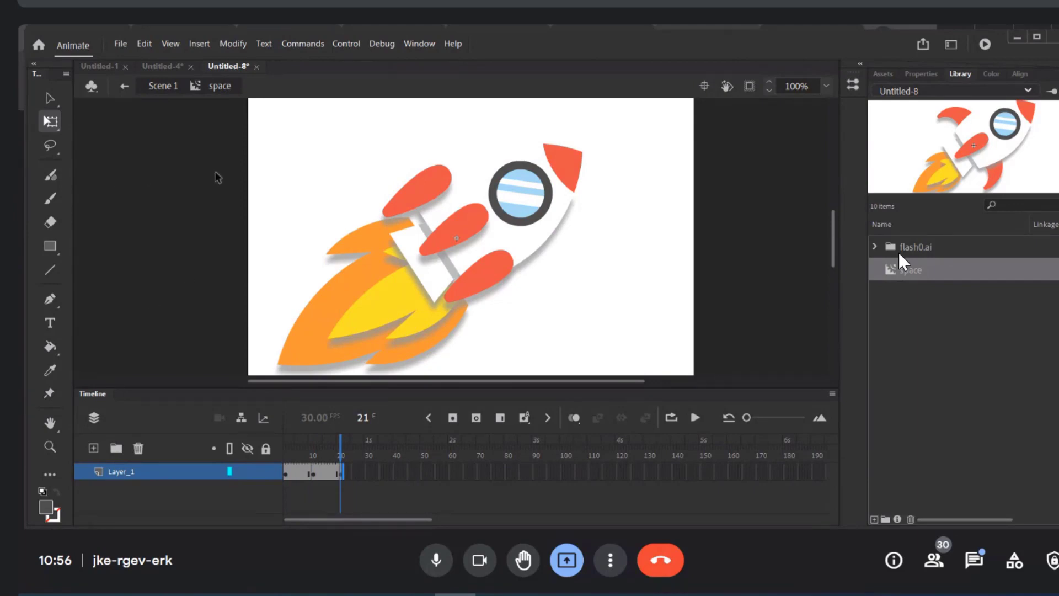
# Return to Scene 1 and test the movie to preview the rocket animation, closing the preview window when done
pyautogui.doubleClick(177, 105)
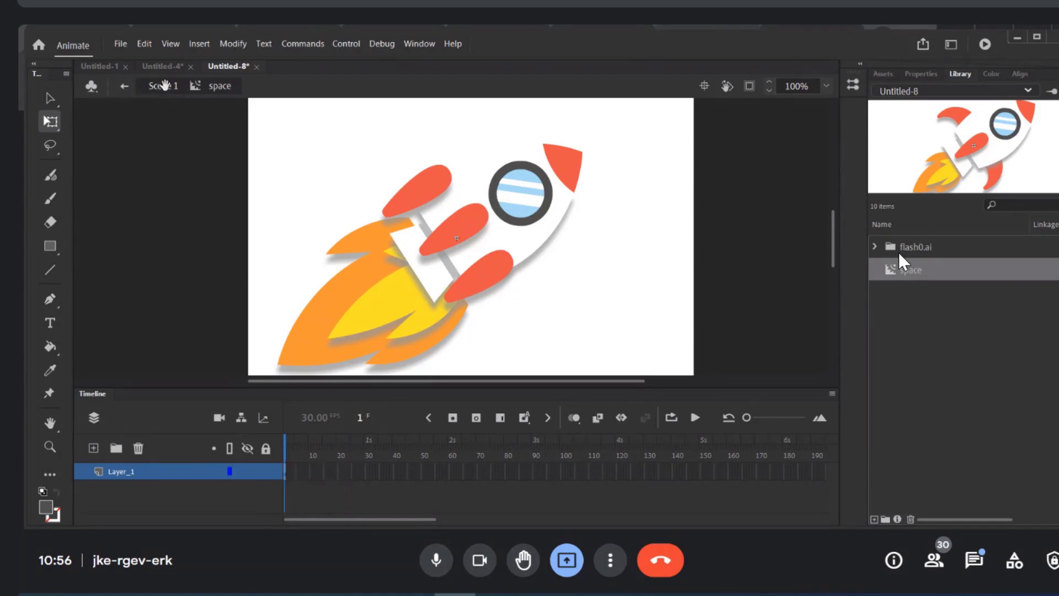
pyautogui.click(987, 46)
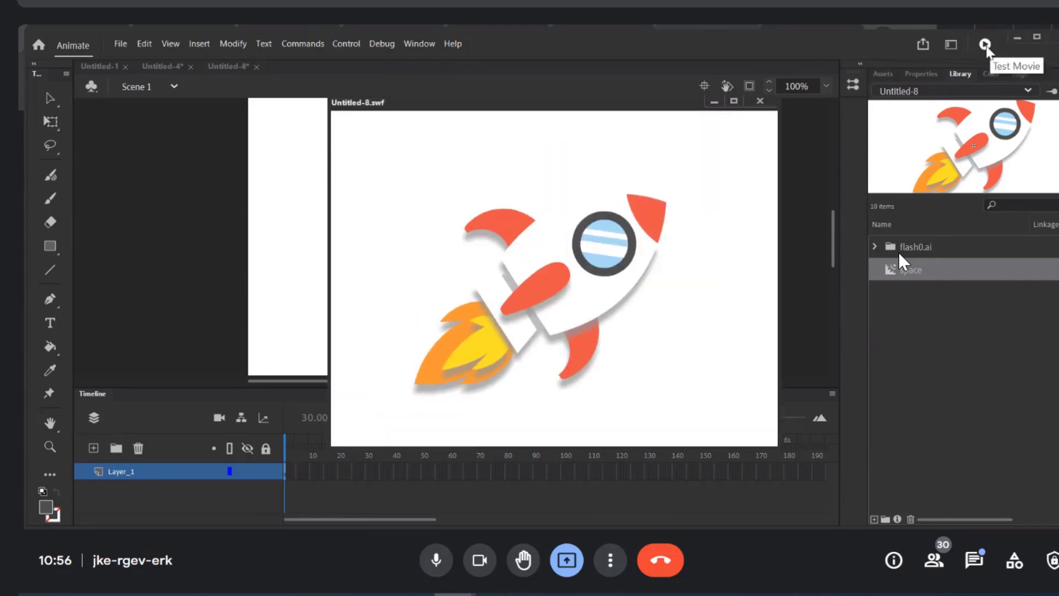
pyautogui.click(598, 105)
pyautogui.moveTo(574, 101); pyautogui.dragTo(563, 92)
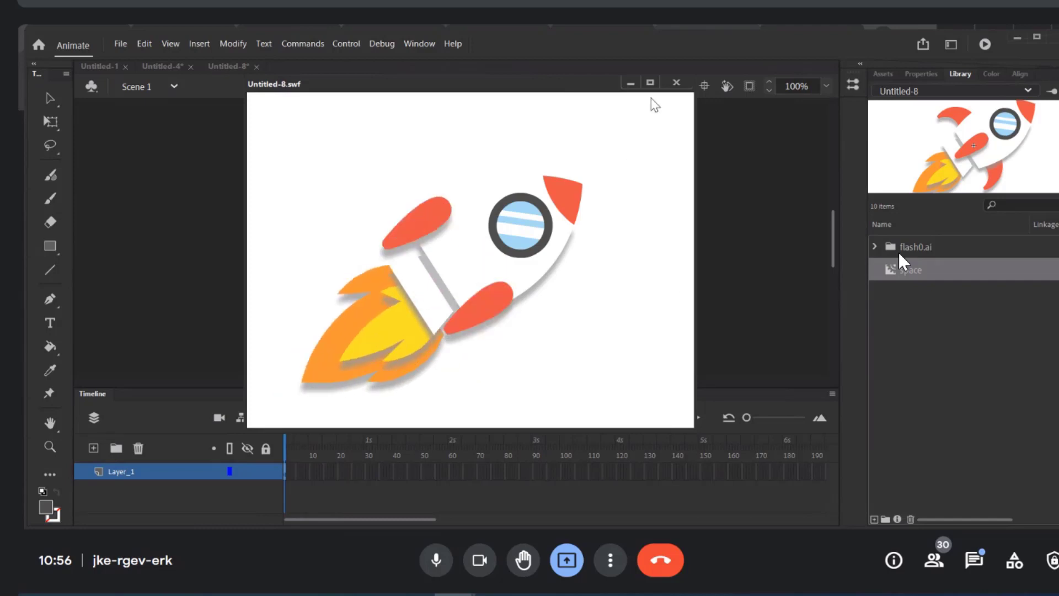
pyautogui.click(676, 82)
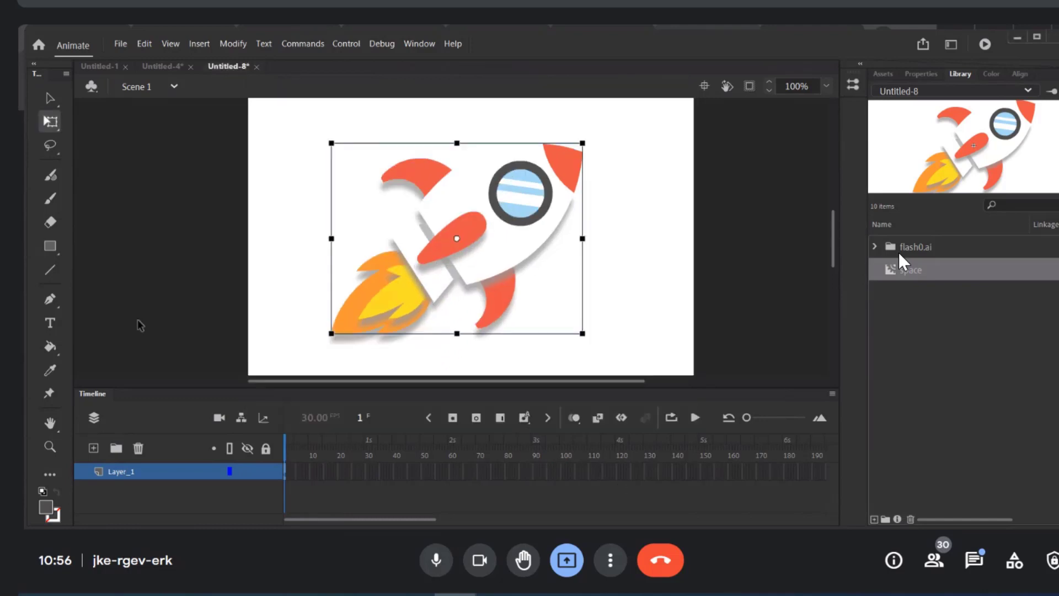
# Convert the rocket on the Scene 1 stage into a movie clip symbol named Symbol 1
pyautogui.click(384, 215)
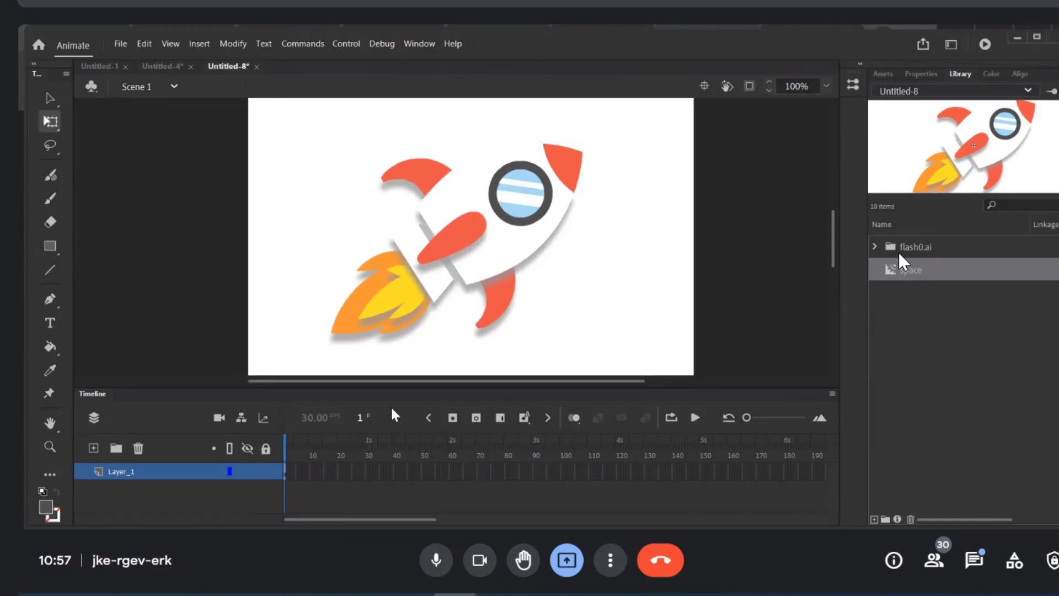
pyautogui.click(389, 273)
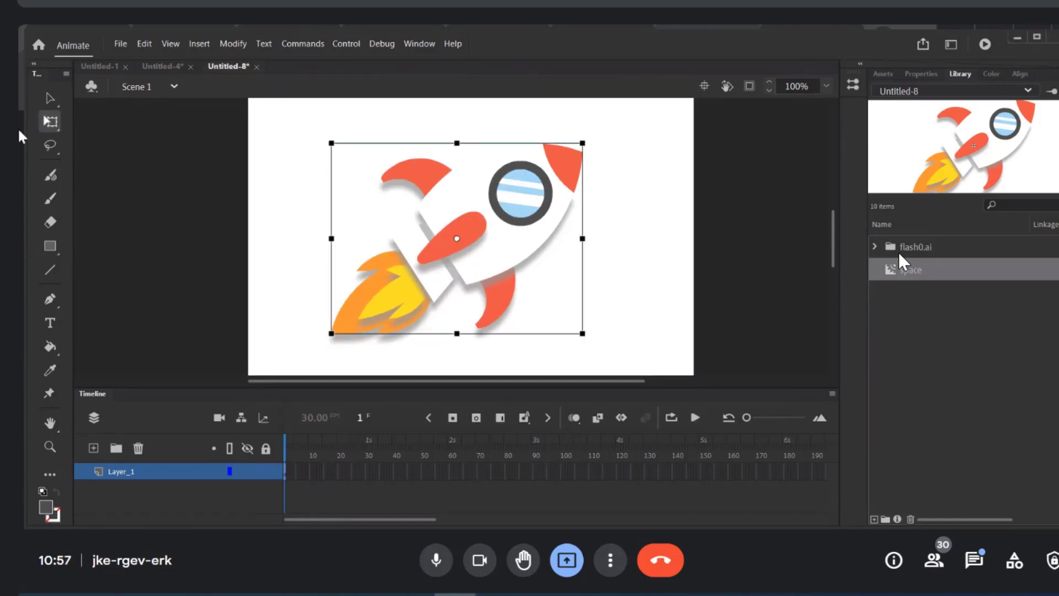
pyautogui.rightClick(494, 253)
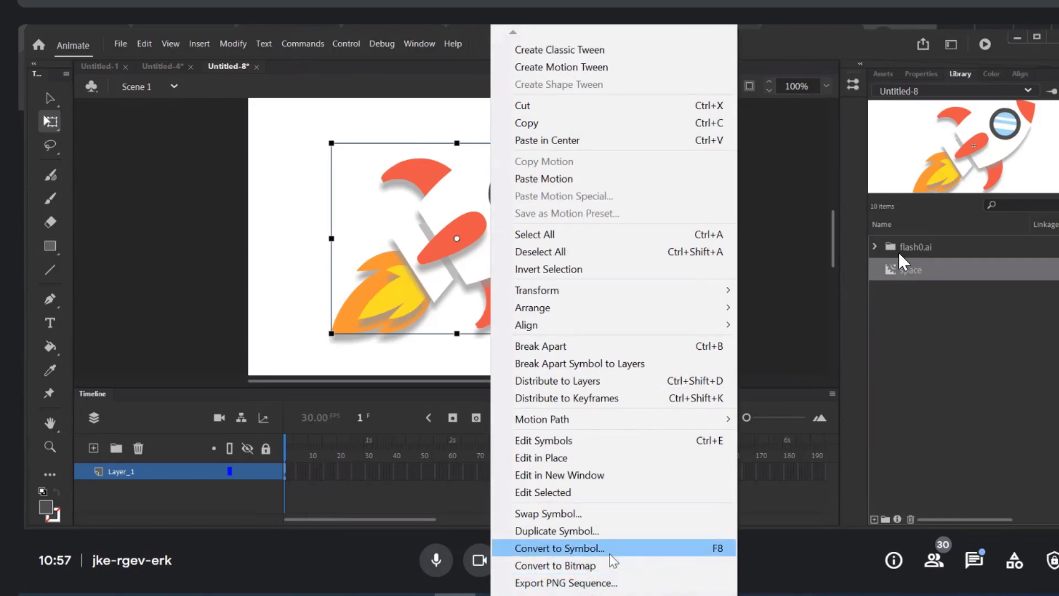
pyautogui.click(611, 551)
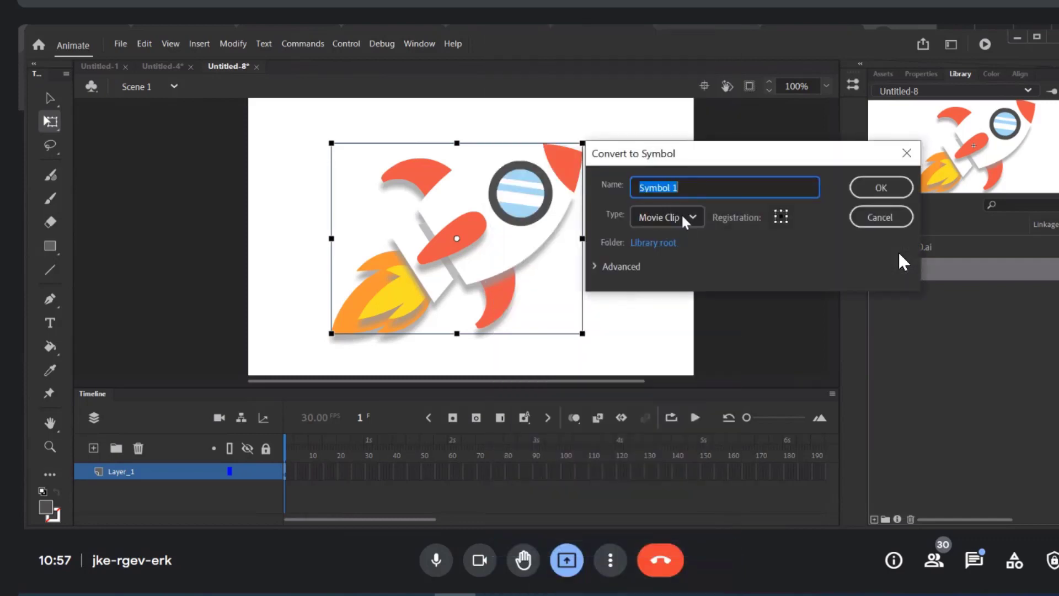
pyautogui.click(879, 190)
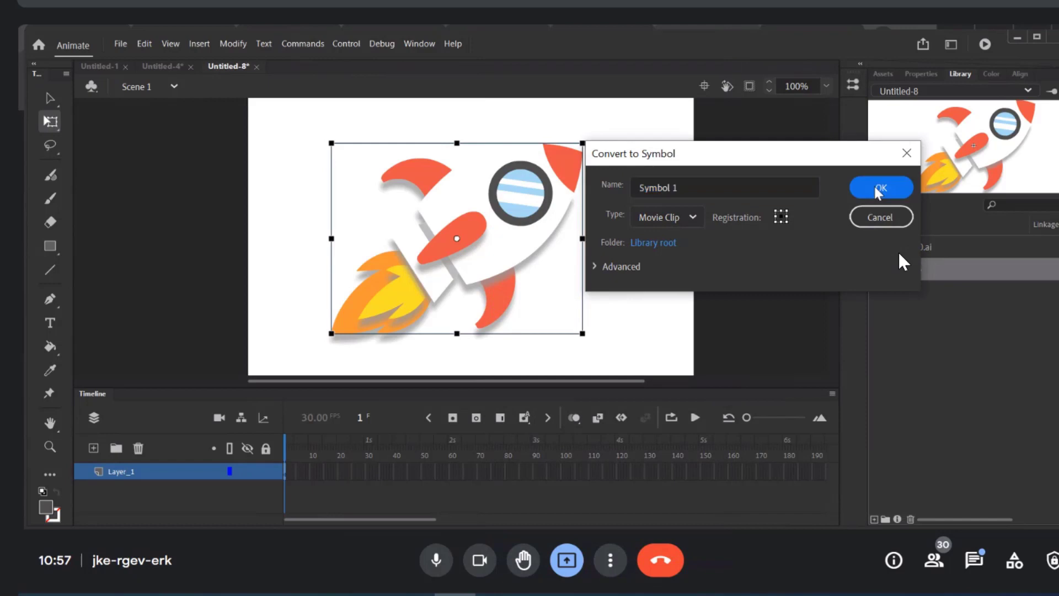
pyautogui.click(254, 196)
pyautogui.click(455, 220)
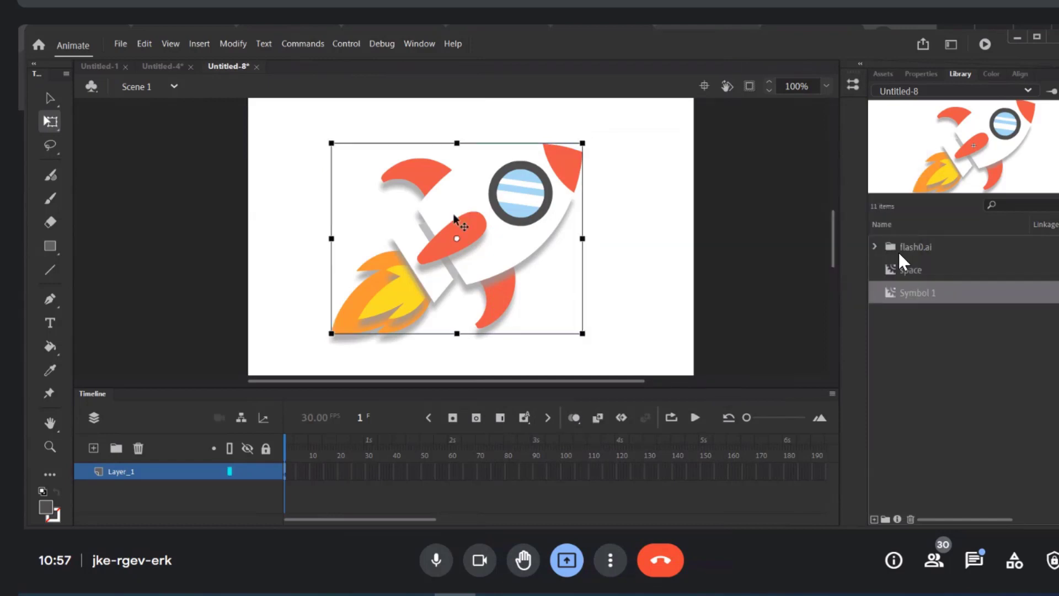
pyautogui.doubleClick(455, 219)
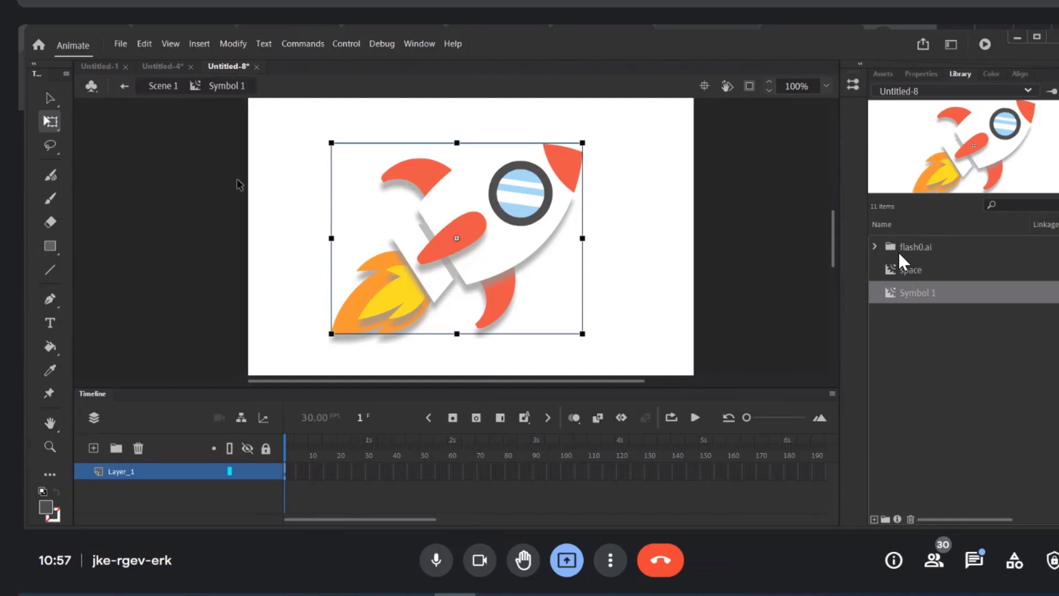
pyautogui.moveTo(257, 144); pyautogui.dragTo(558, 303)
pyautogui.rightClick(493, 248)
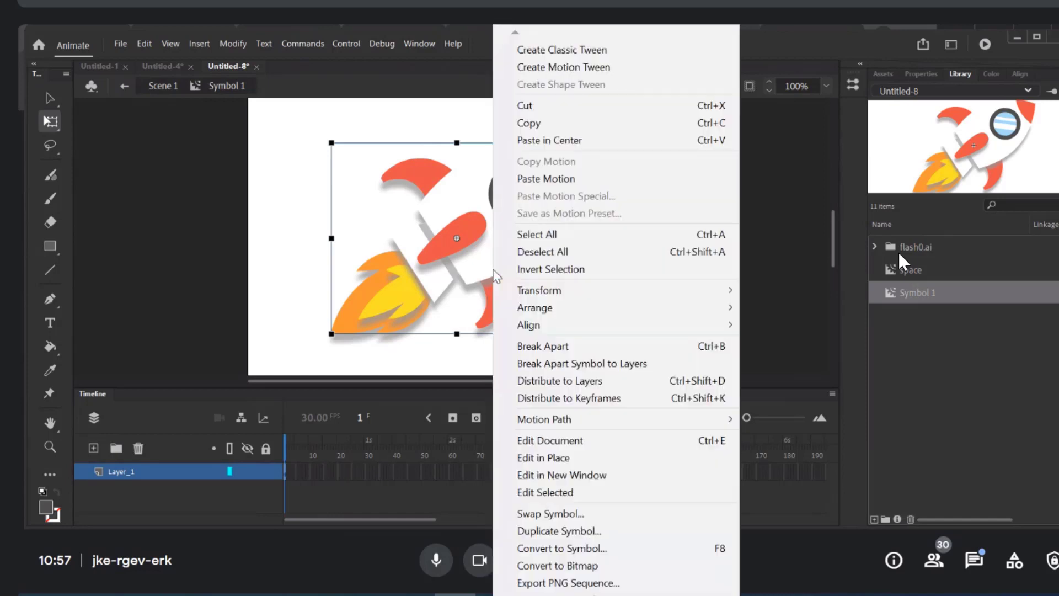
pyautogui.click(597, 548)
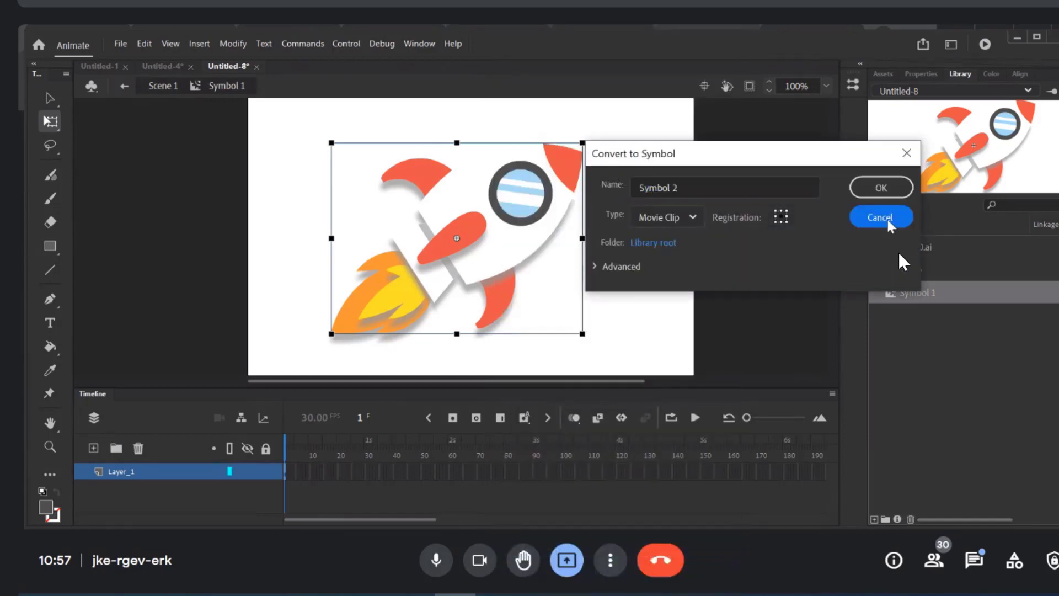
pyautogui.click(888, 221)
pyautogui.doubleClick(325, 180)
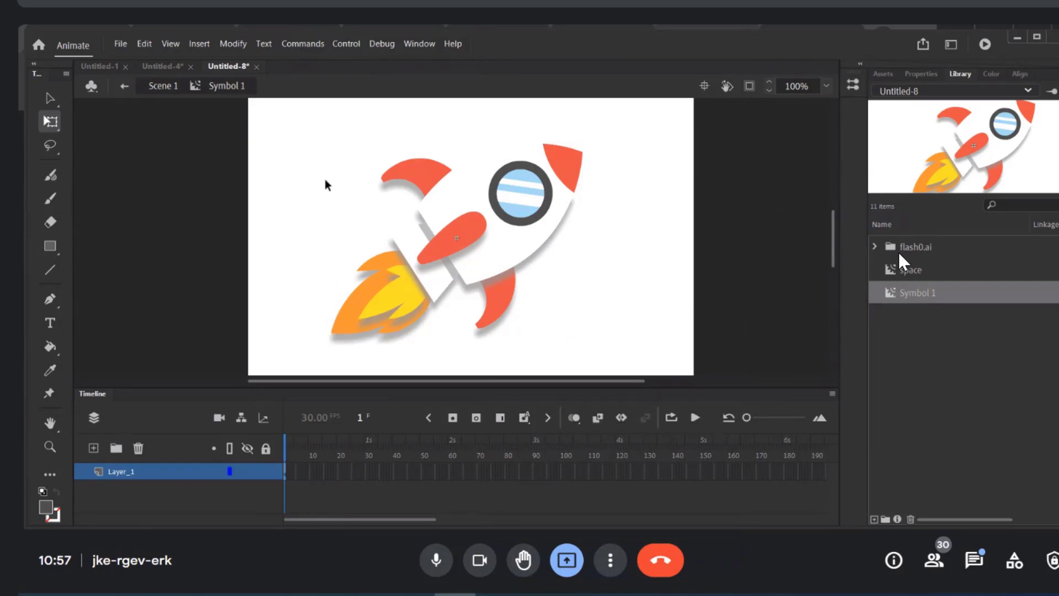
# Examine how the space clip and its middle fin are nested inside Symbol 1, comparing both rocket symbols in the library
pyautogui.doubleClick(444, 266)
pyautogui.click(451, 244)
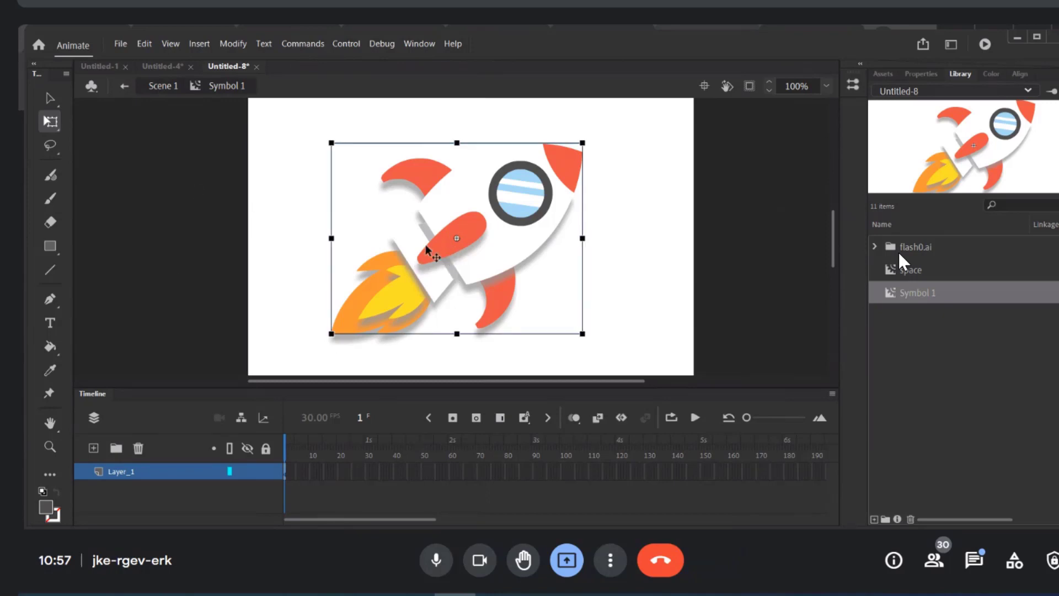
pyautogui.doubleClick(446, 253)
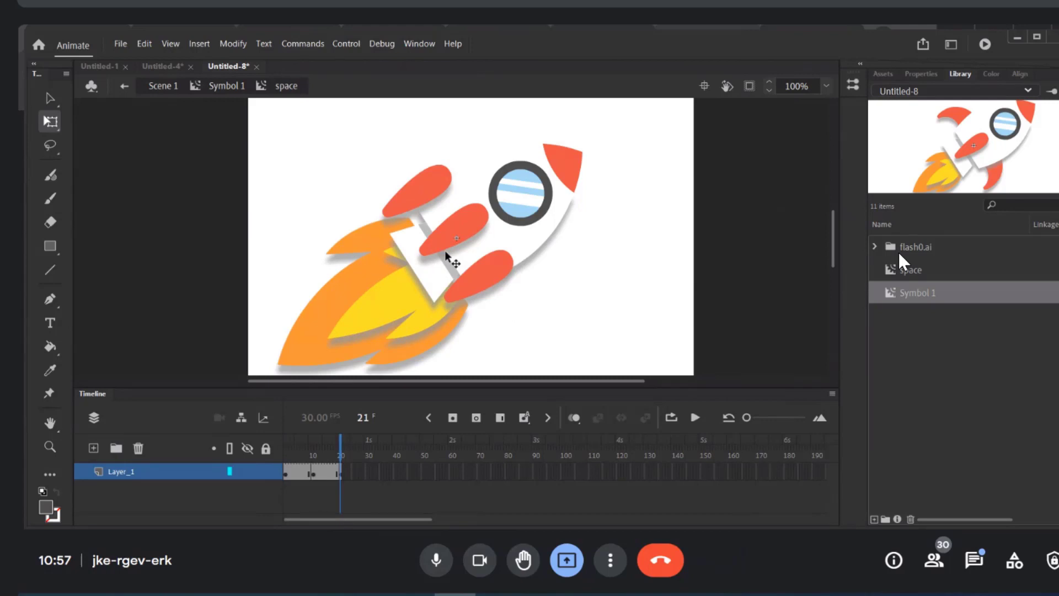
pyautogui.doubleClick(446, 253)
pyautogui.click(446, 253)
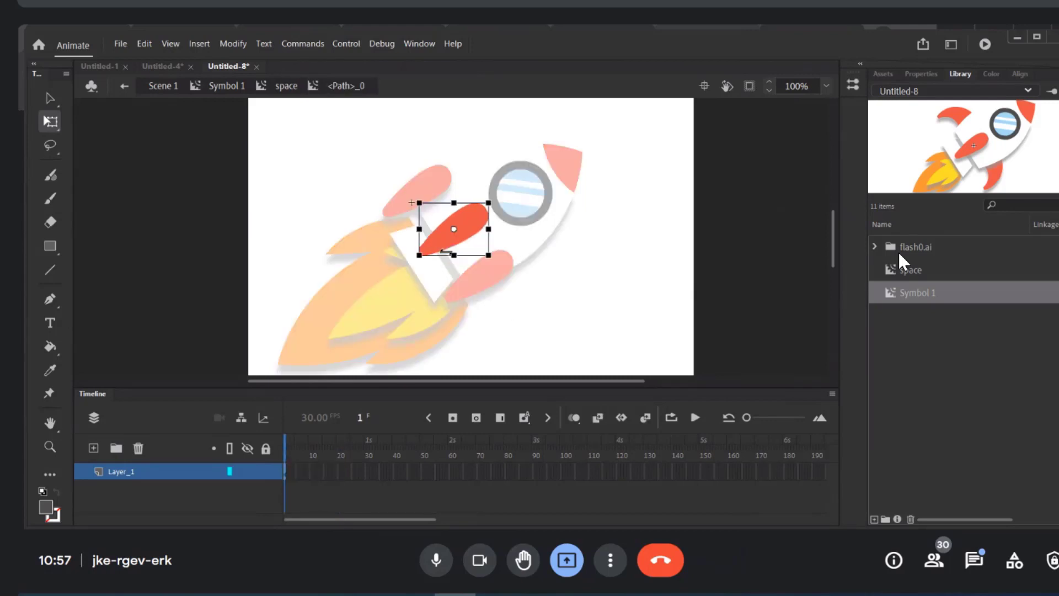
pyautogui.doubleClick(250, 128)
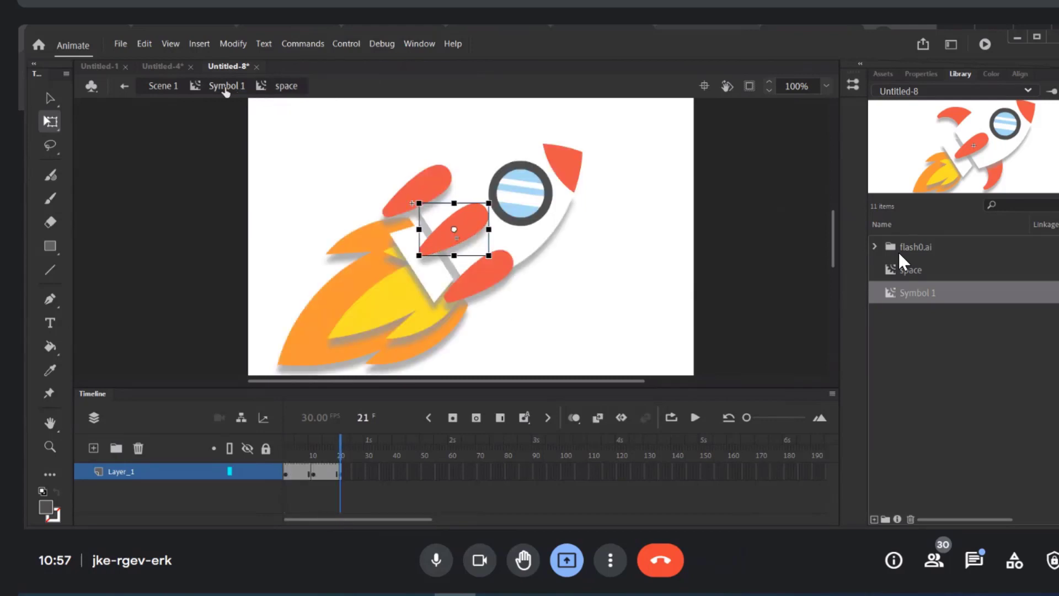
pyautogui.click(916, 270)
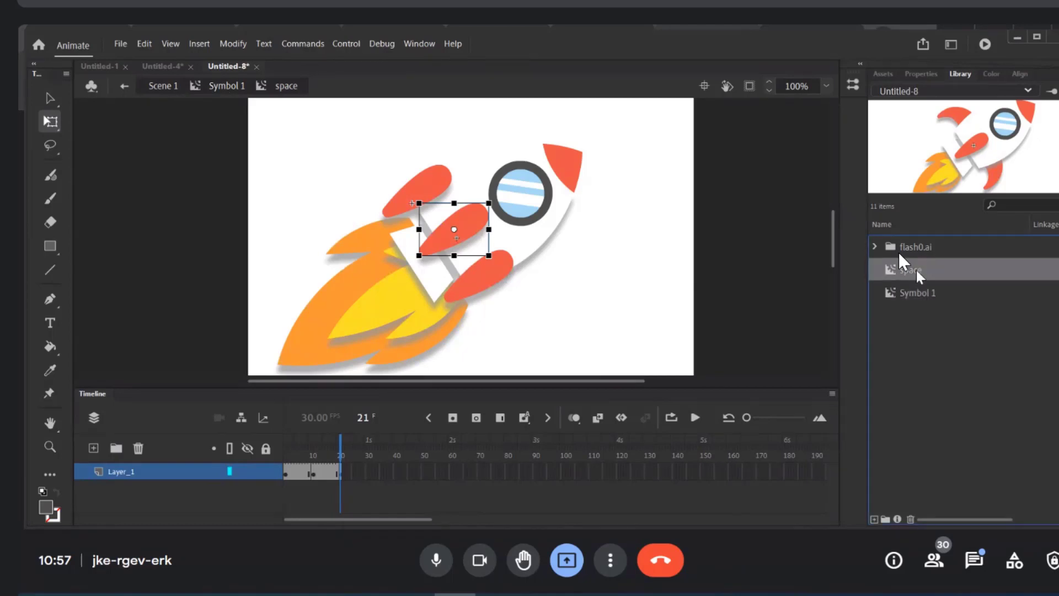
pyautogui.click(915, 299)
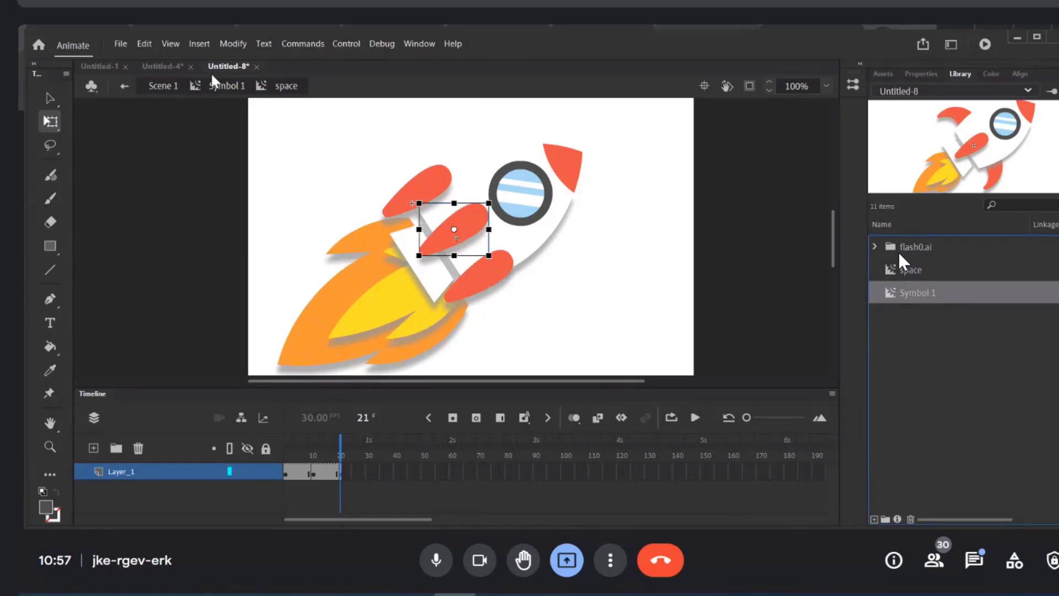
# Delete Symbol 1 from the library and return to Scene 1
pyautogui.rightClick(945, 293)
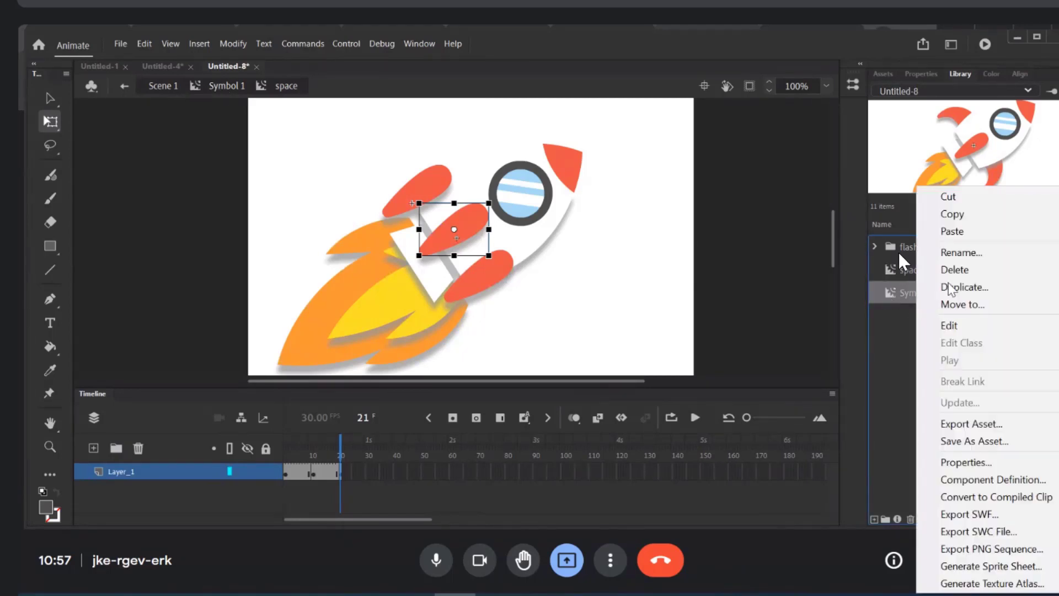
pyautogui.click(949, 270)
pyautogui.click(160, 88)
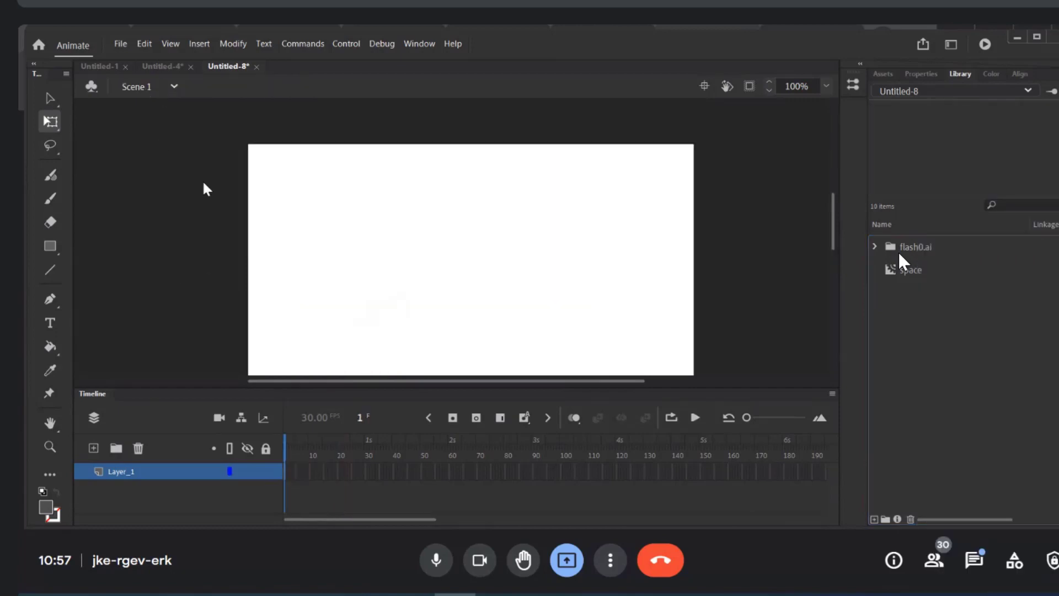
# Place an instance of the space symbol on the Scene 1 stage and move it close to the stage's centre
pyautogui.click(909, 270)
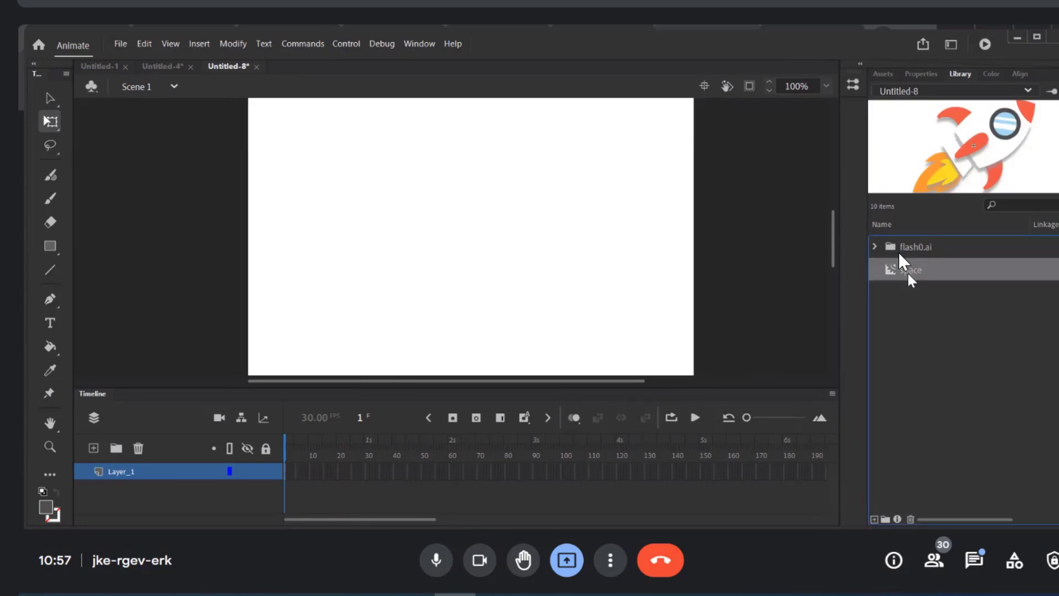
pyautogui.moveTo(432, 213); pyautogui.dragTo(432, 212)
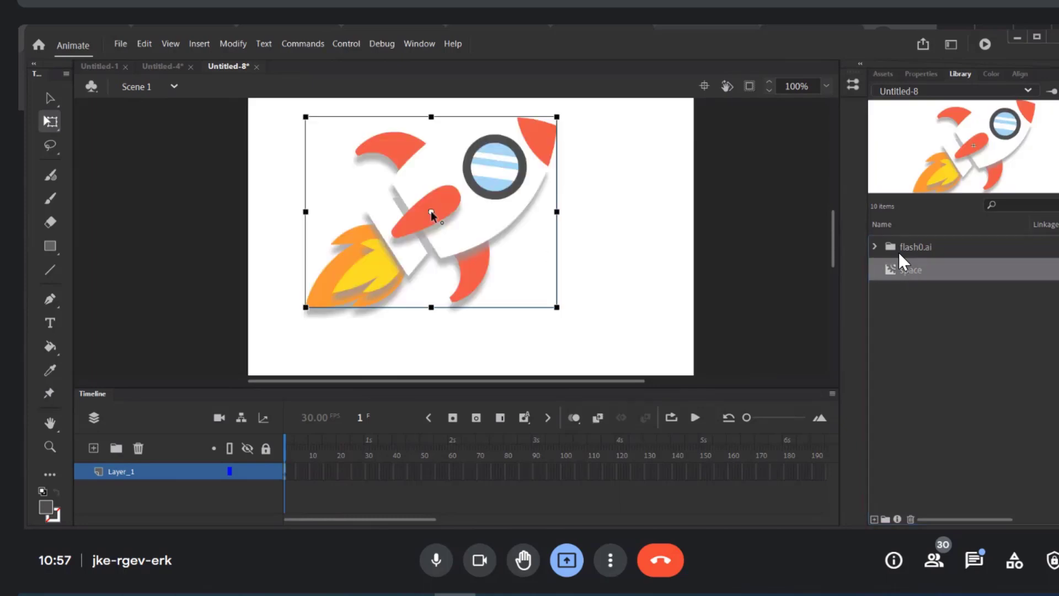
pyautogui.doubleClick(442, 213)
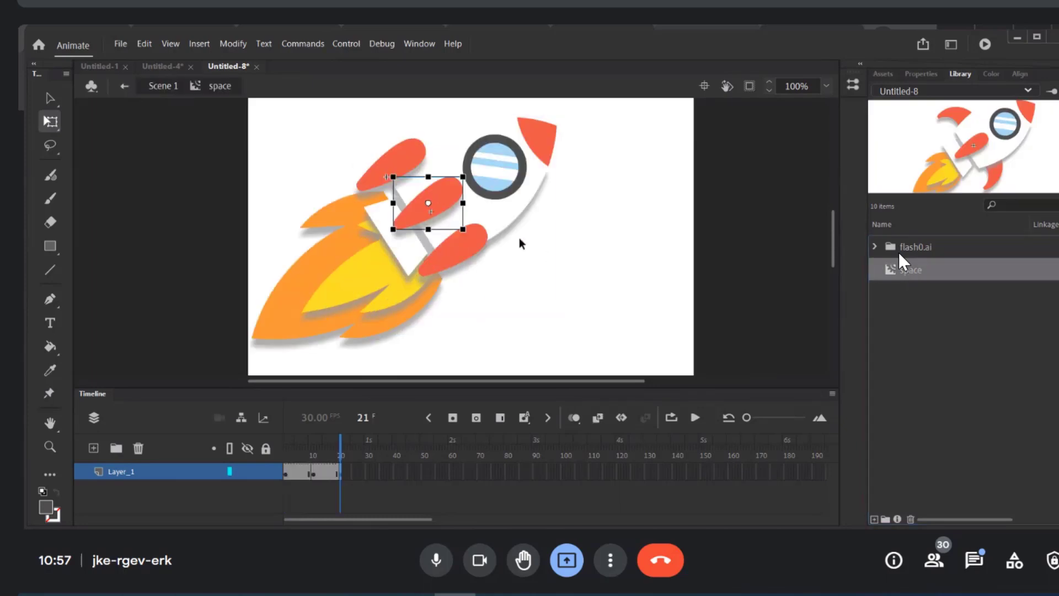
pyautogui.doubleClick(207, 156)
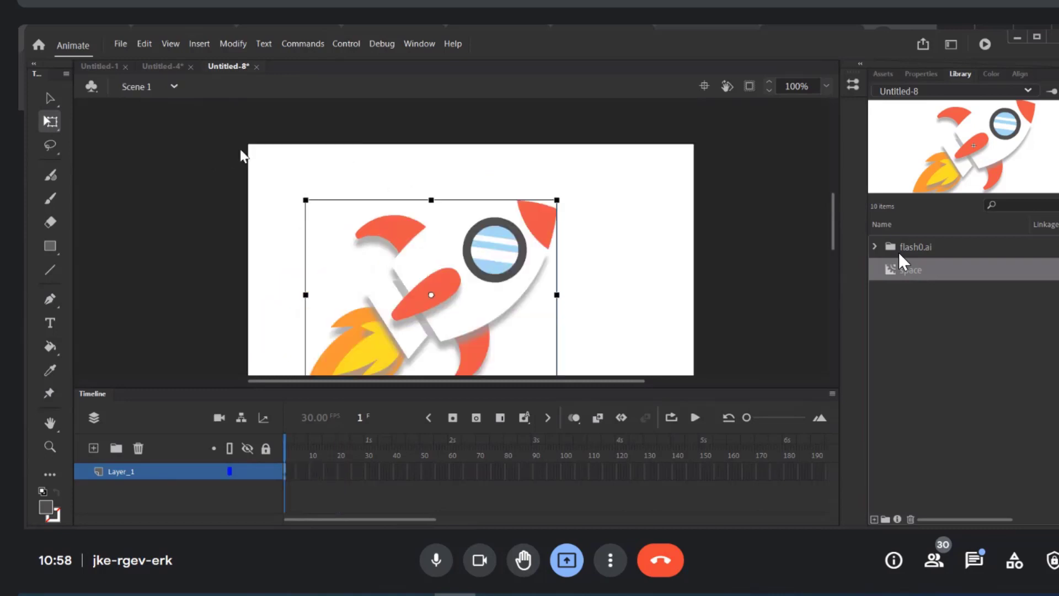
pyautogui.moveTo(249, 130); pyautogui.dragTo(594, 323)
pyautogui.moveTo(507, 229); pyautogui.dragTo(545, 249)
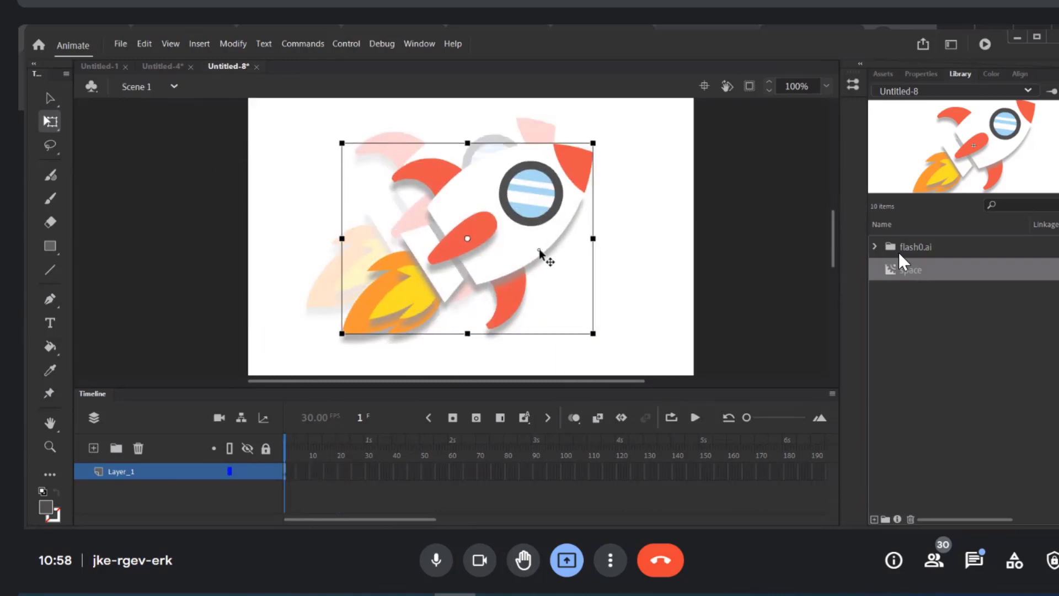
pyautogui.click(714, 300)
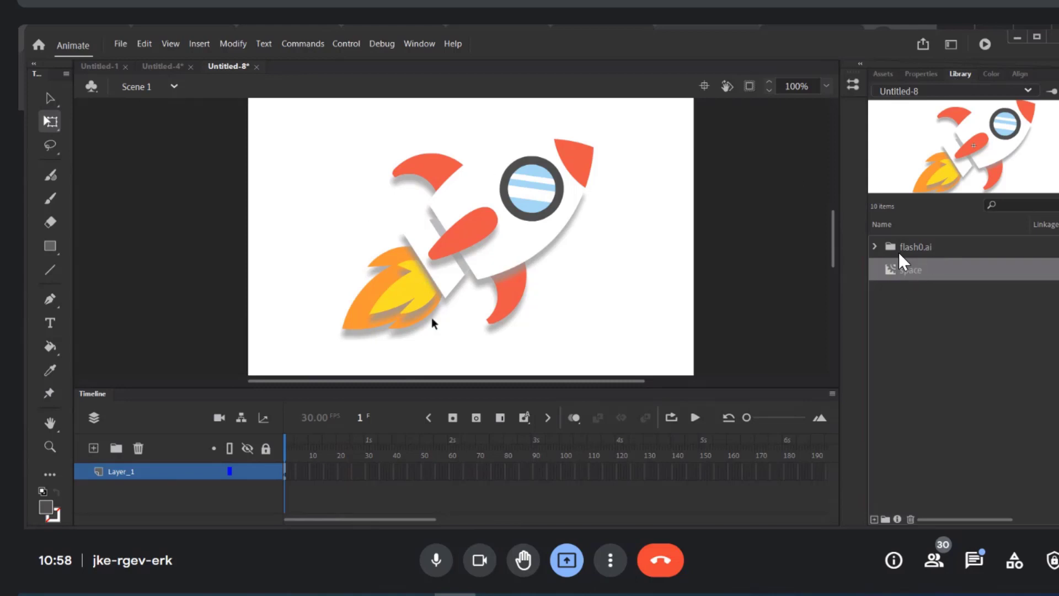
# Open the space symbol from the stage and review the rocket's poses at frames 1, 11 and 21
pyautogui.click(505, 254)
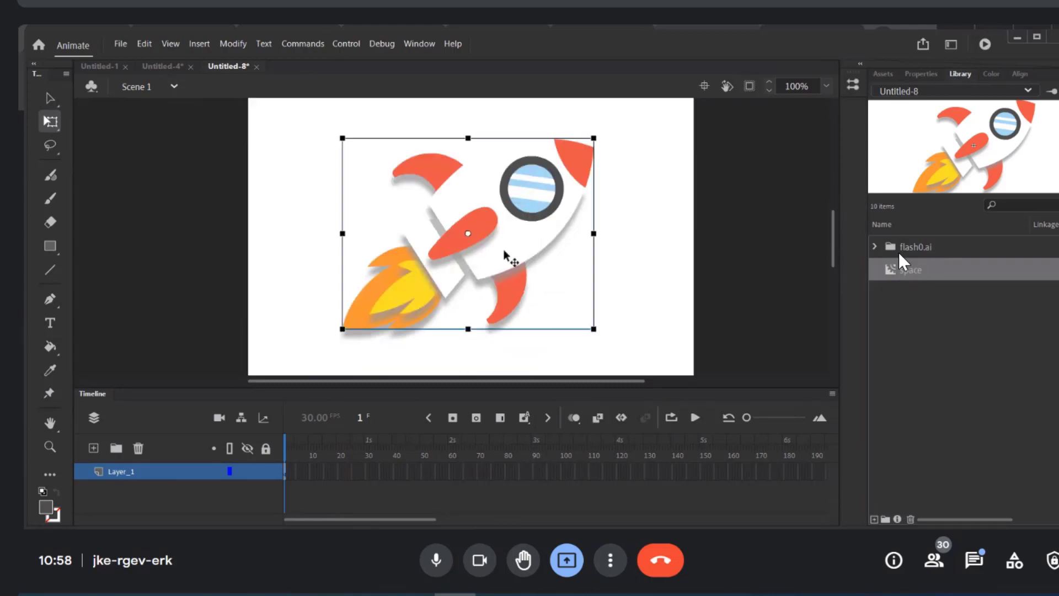
pyautogui.doubleClick(504, 253)
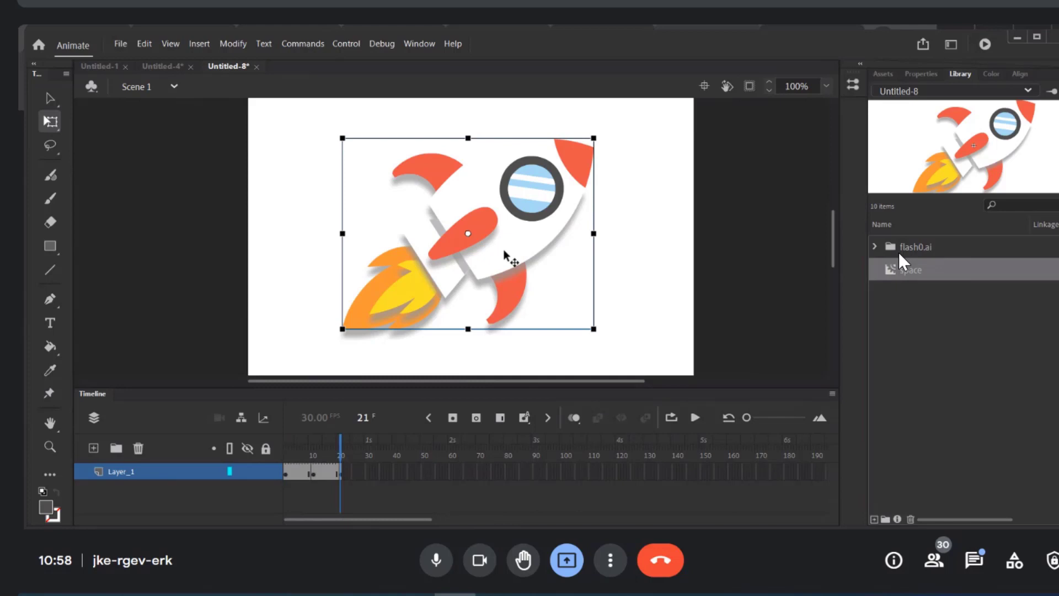
pyautogui.click(285, 473)
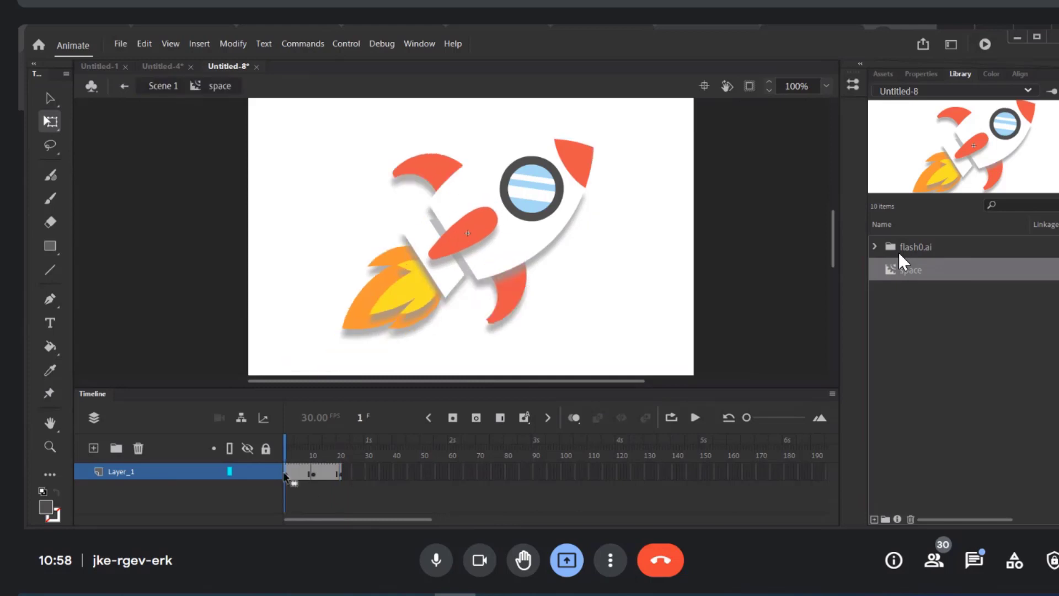
pyautogui.click(313, 474)
pyautogui.click(341, 476)
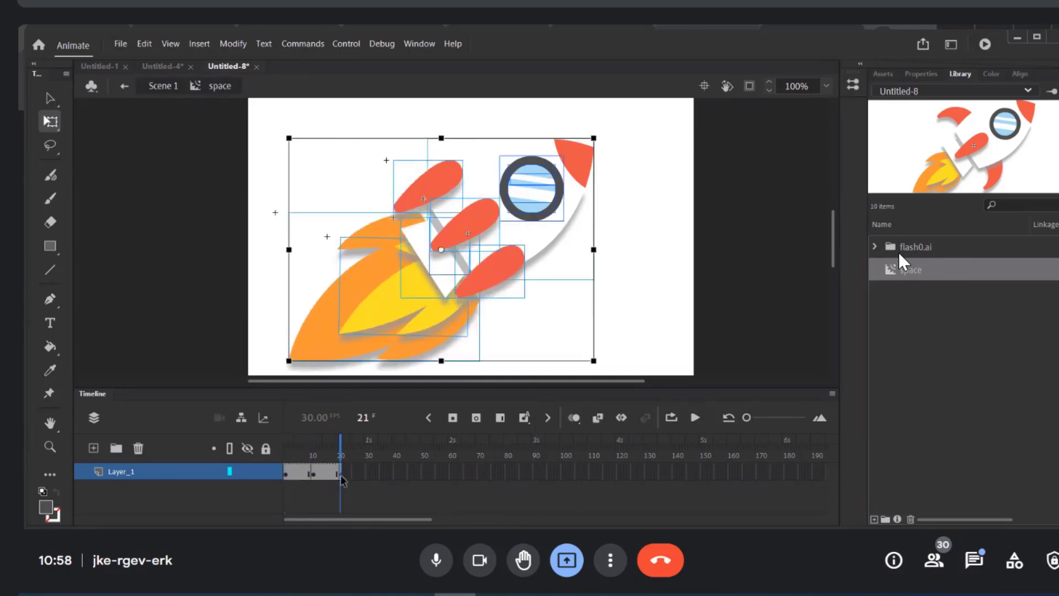
pyautogui.click(313, 474)
pyautogui.click(341, 475)
pyautogui.click(368, 483)
pyautogui.click(366, 477)
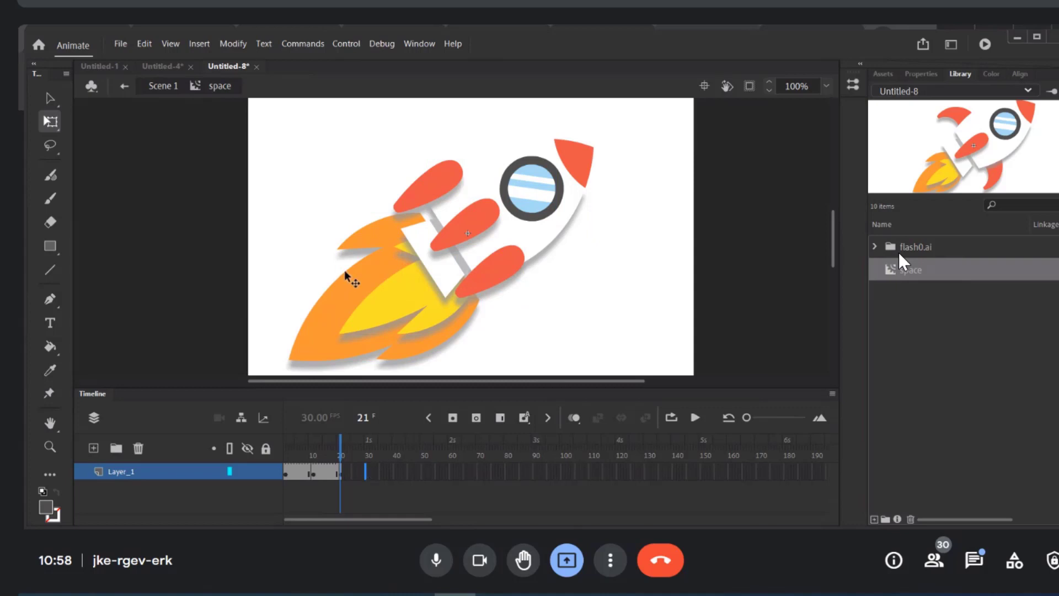
# Leave the space symbol for Scene 1 and test the movie with the newly placed rocket
pyautogui.doubleClick(283, 232)
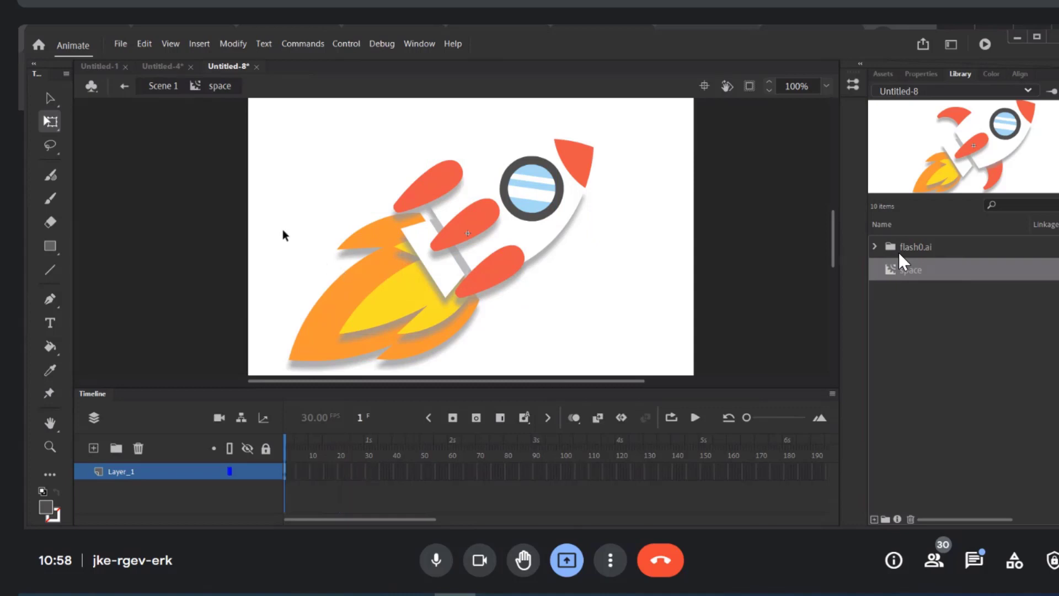
pyautogui.click(985, 45)
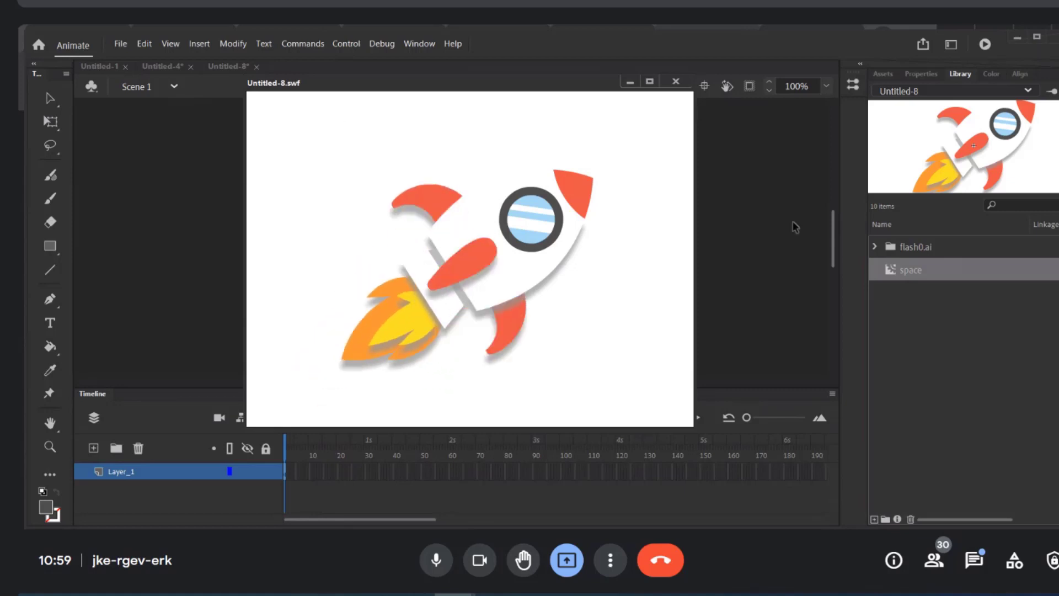
# Close the movie test, shrink the rocket instance proportionally and move it to the stage's lower-left edge, mostly outside the stage
pyautogui.click(676, 82)
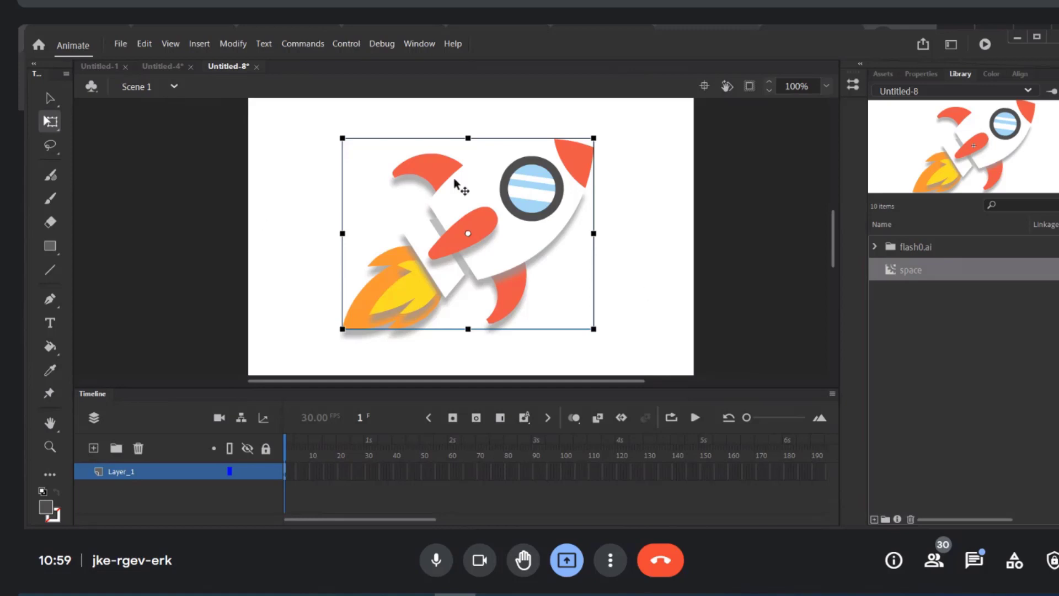
pyautogui.moveTo(342, 138); pyautogui.dragTo(416, 198)
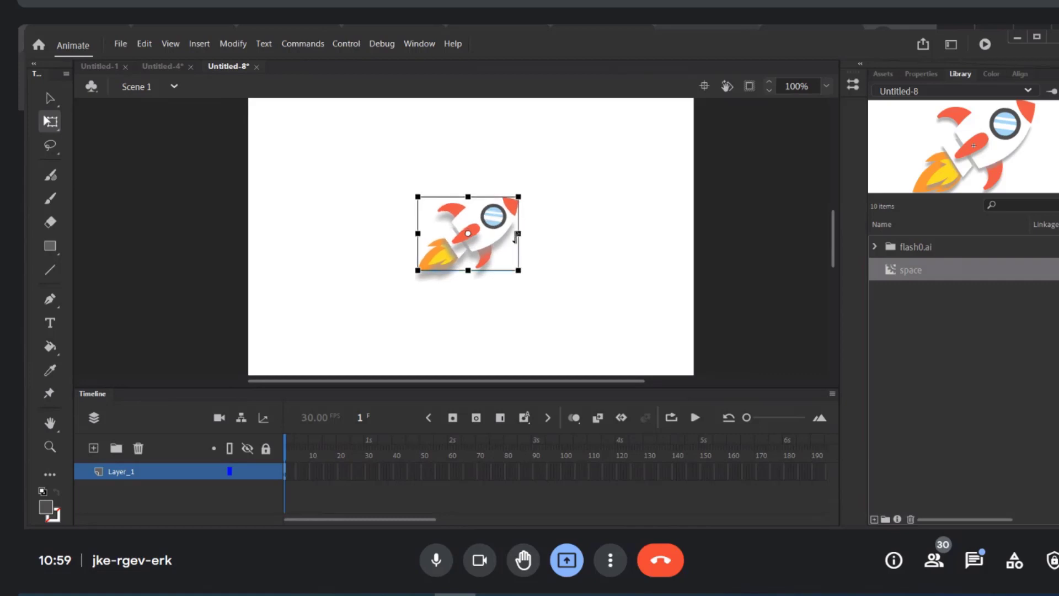
pyautogui.moveTo(493, 233); pyautogui.dragTo(238, 299)
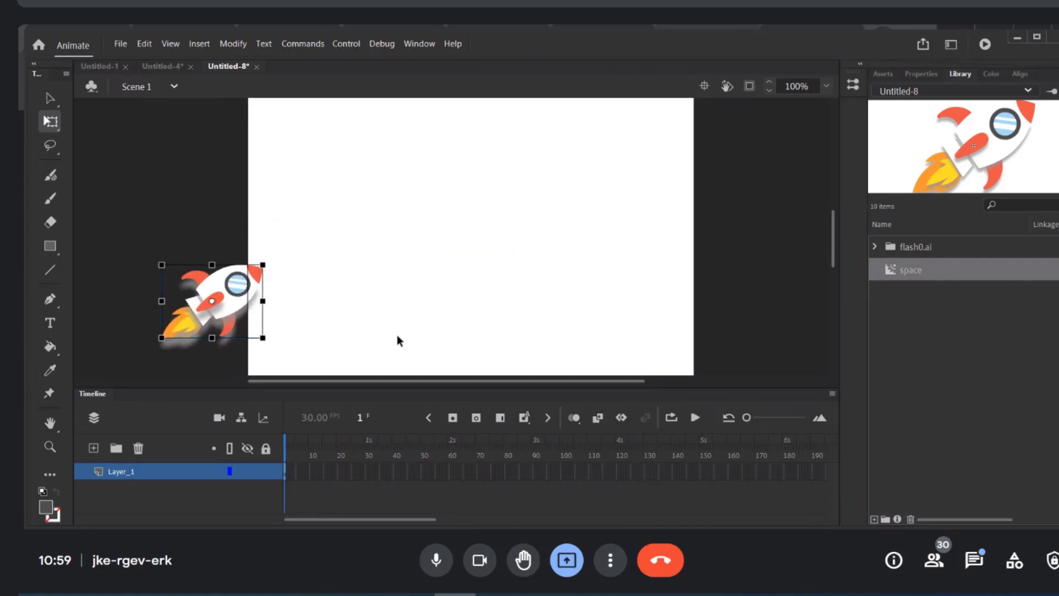
pyautogui.click(553, 237)
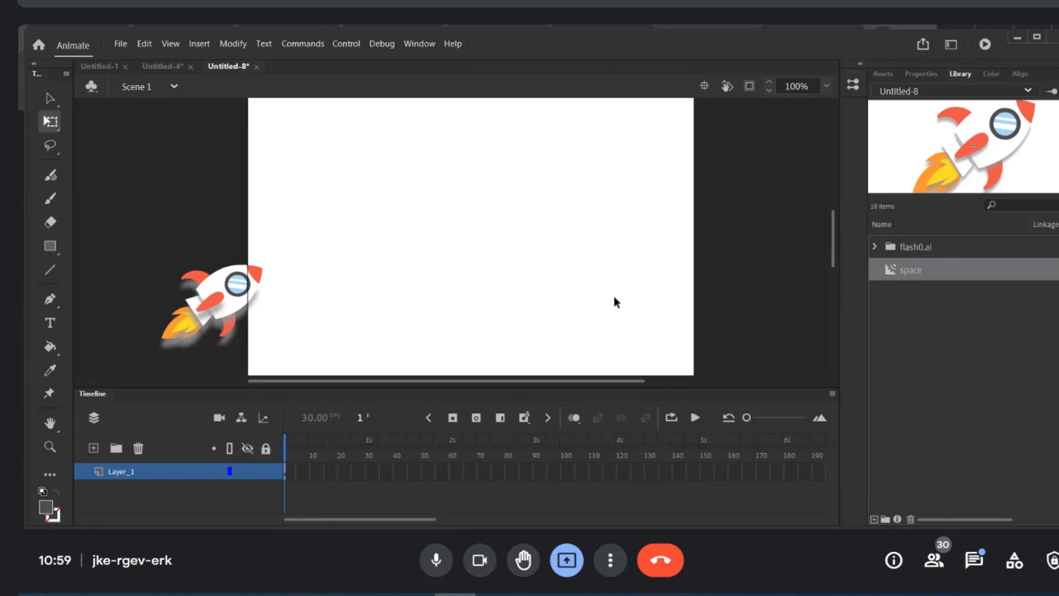
# Find the Outer Earth scene among the static Backgrounds assets and place it on the stage
pyautogui.click(919, 76)
pyautogui.click(885, 73)
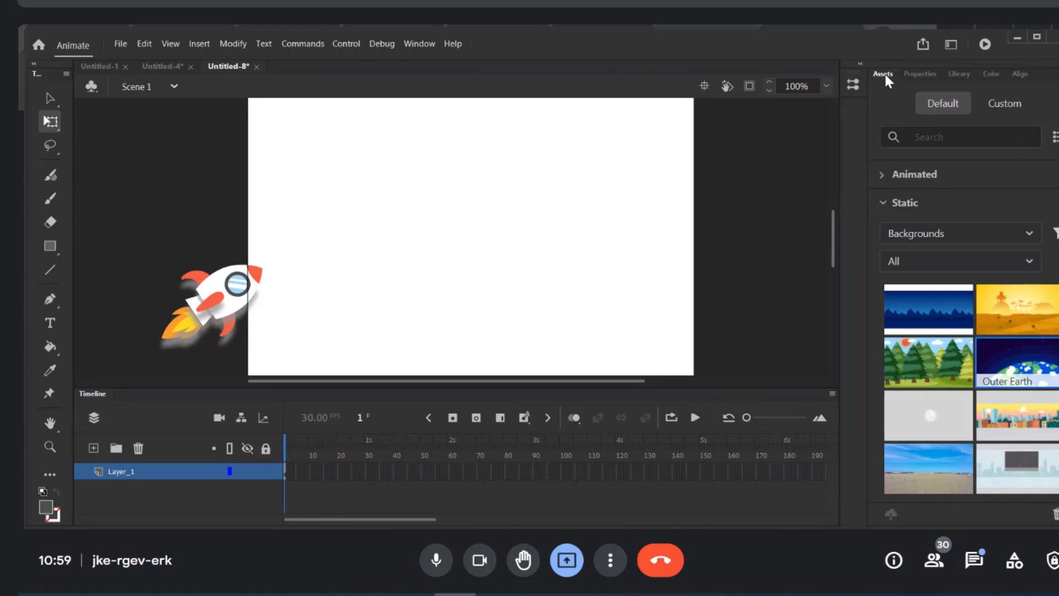
pyautogui.click(885, 204)
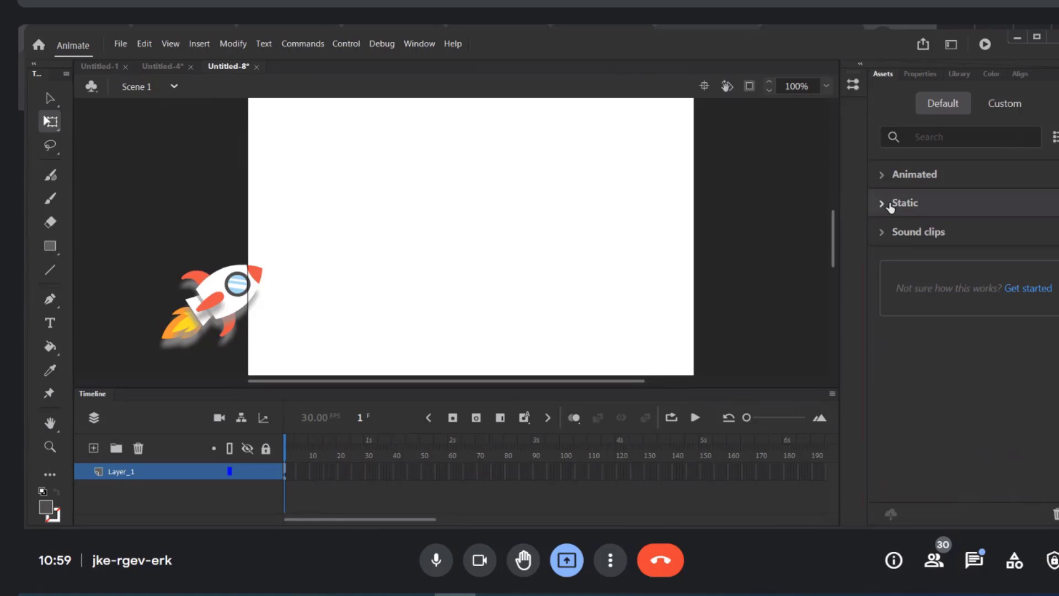
pyautogui.click(889, 205)
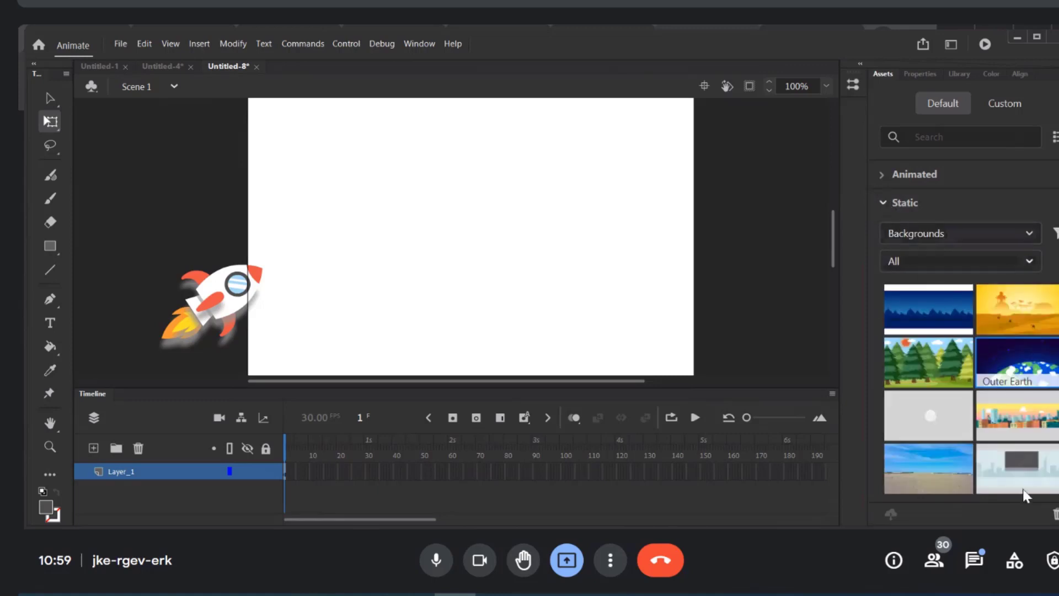
pyautogui.click(921, 264)
pyautogui.click(921, 264)
pyautogui.click(926, 237)
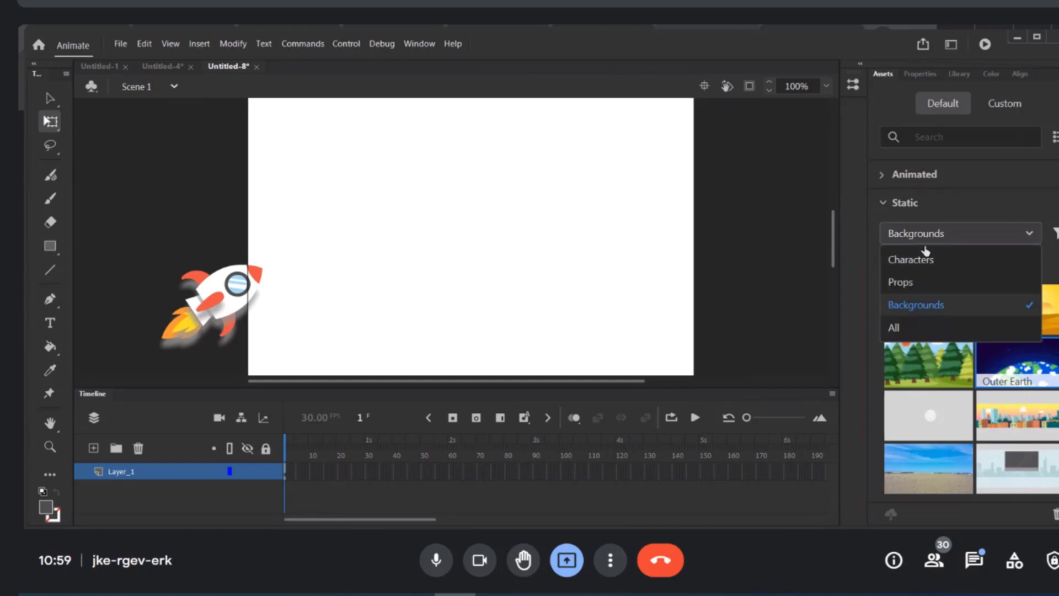
pyautogui.click(932, 307)
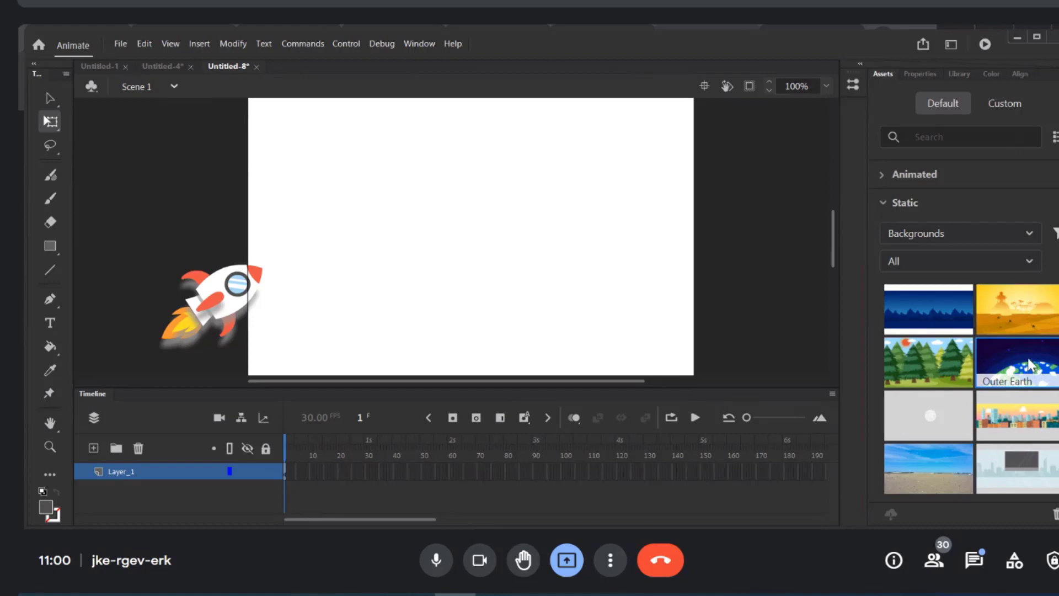
pyautogui.moveTo(1028, 360); pyautogui.dragTo(456, 222)
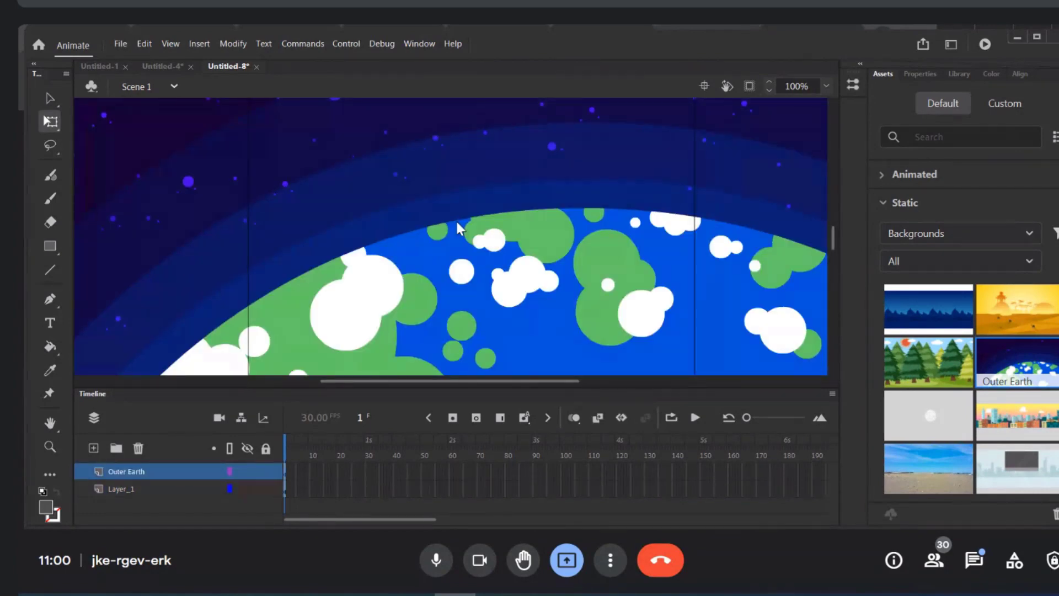
# Move the Outer Earth layer below Layer_1 so the rocket sits in front of the background
pyautogui.scroll(-3, 496, 269)
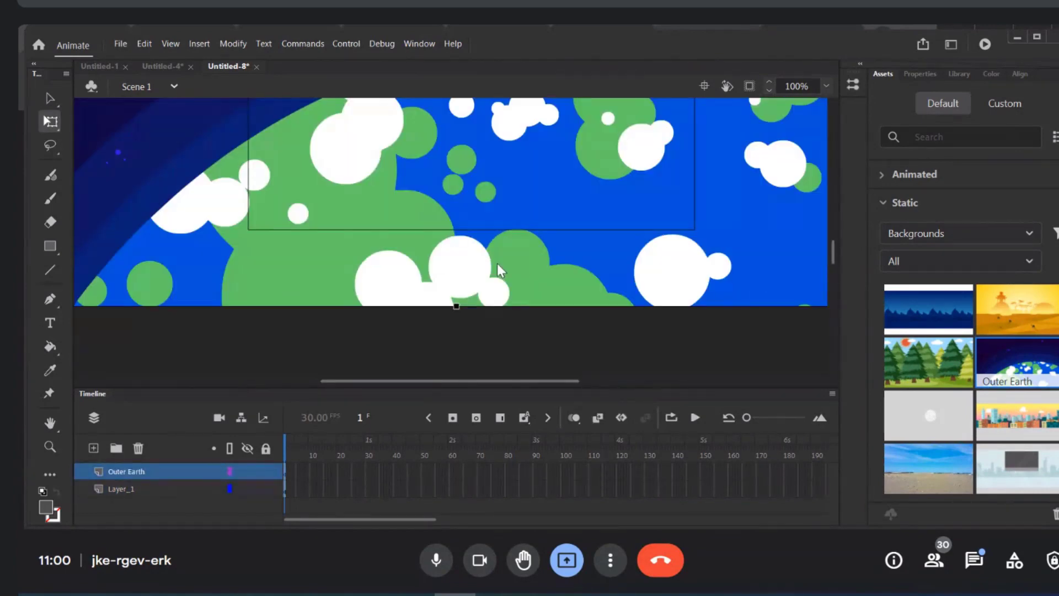
pyautogui.scroll(2, 498, 263)
pyautogui.click(768, 90)
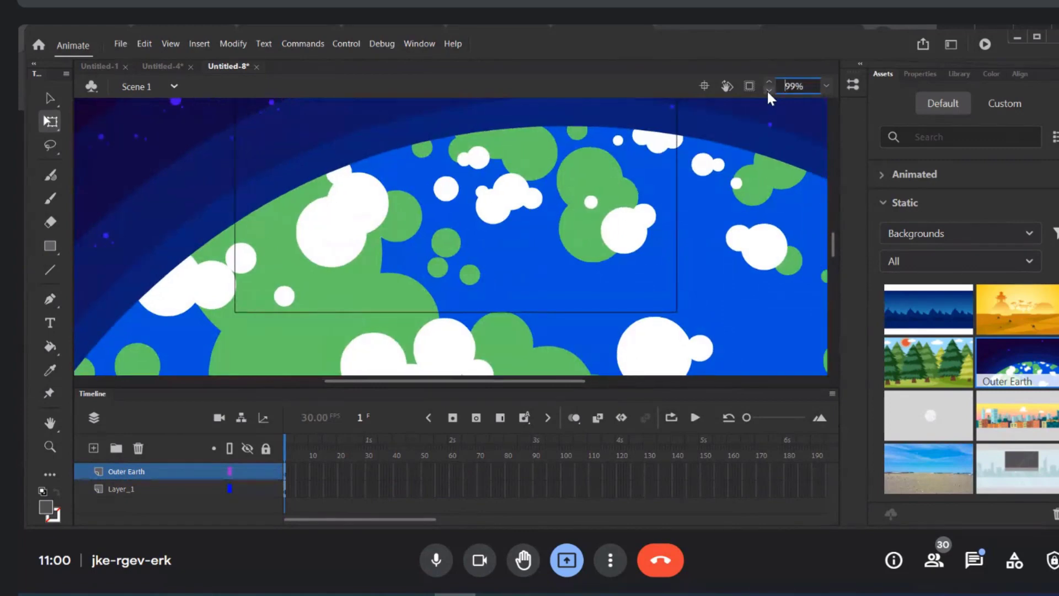
pyautogui.click(825, 87)
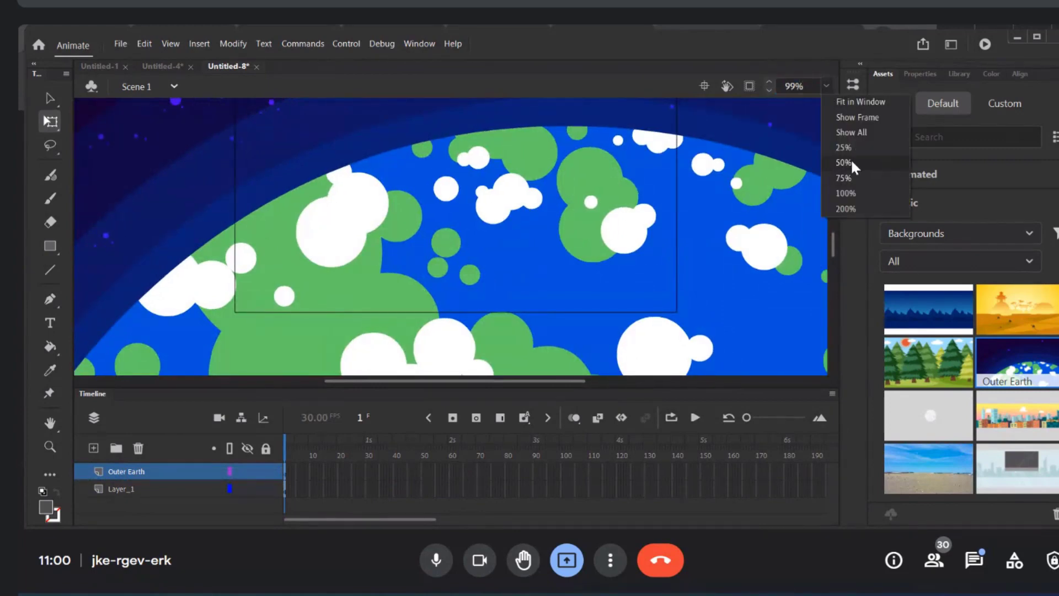
pyautogui.click(852, 161)
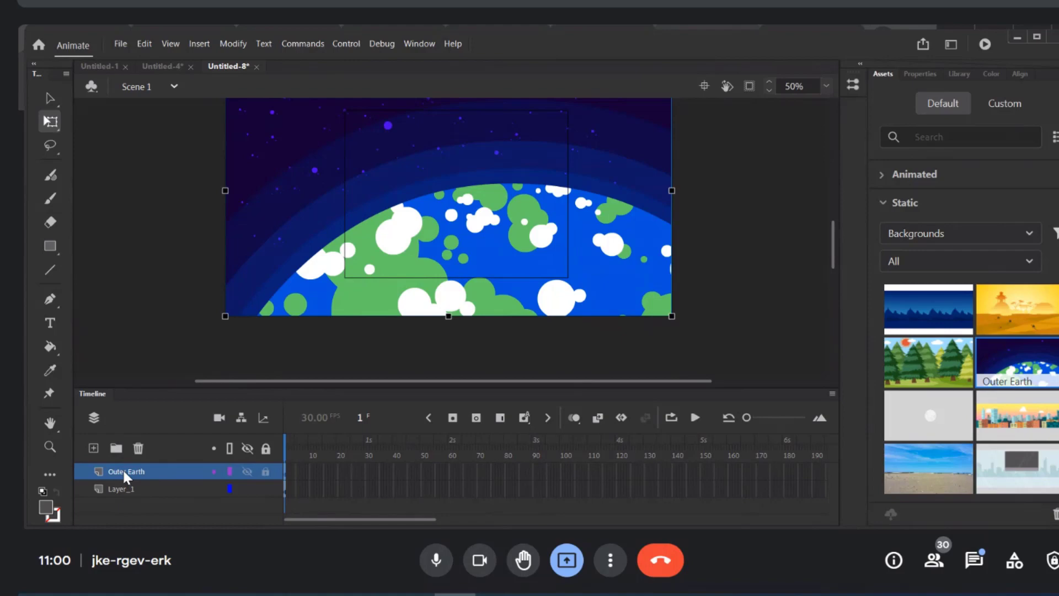
pyautogui.moveTo(123, 468); pyautogui.dragTo(124, 517)
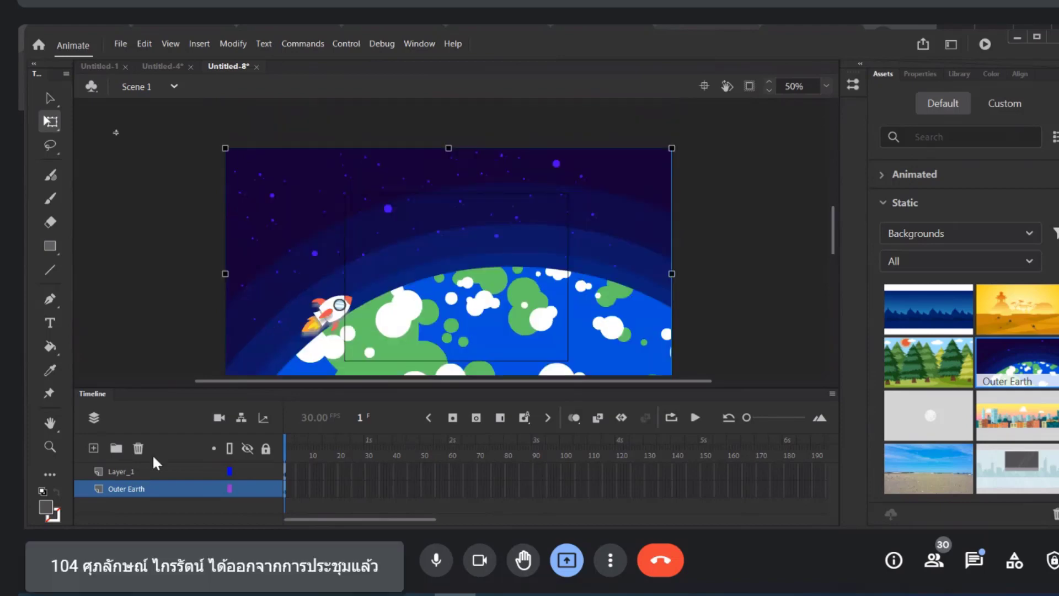
# Rename the rocket's layer, Layer_1, as space
pyautogui.click(123, 469)
pyautogui.doubleClick(130, 469)
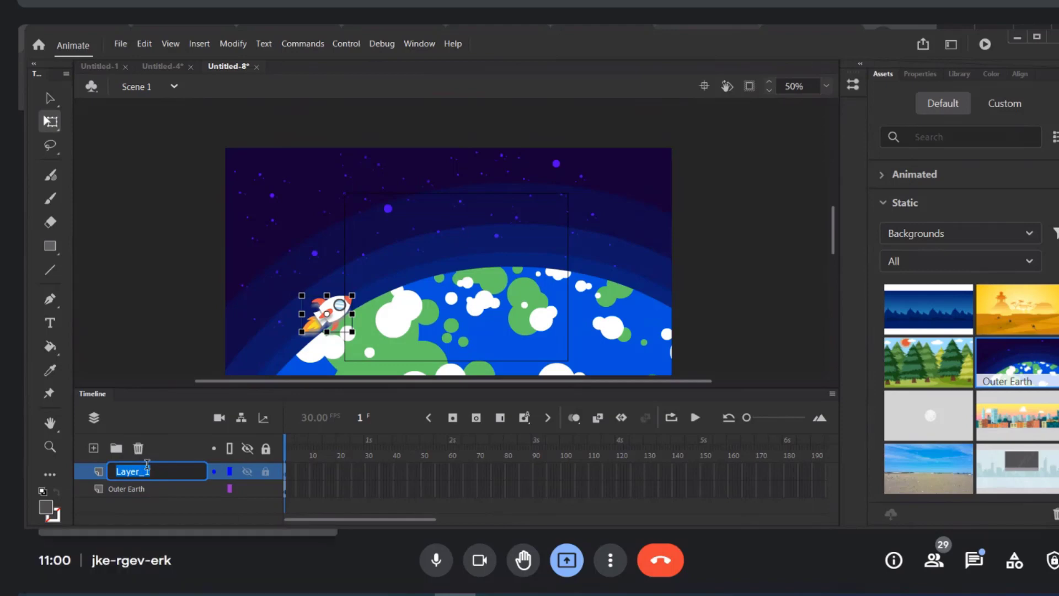
pyautogui.write('pace')
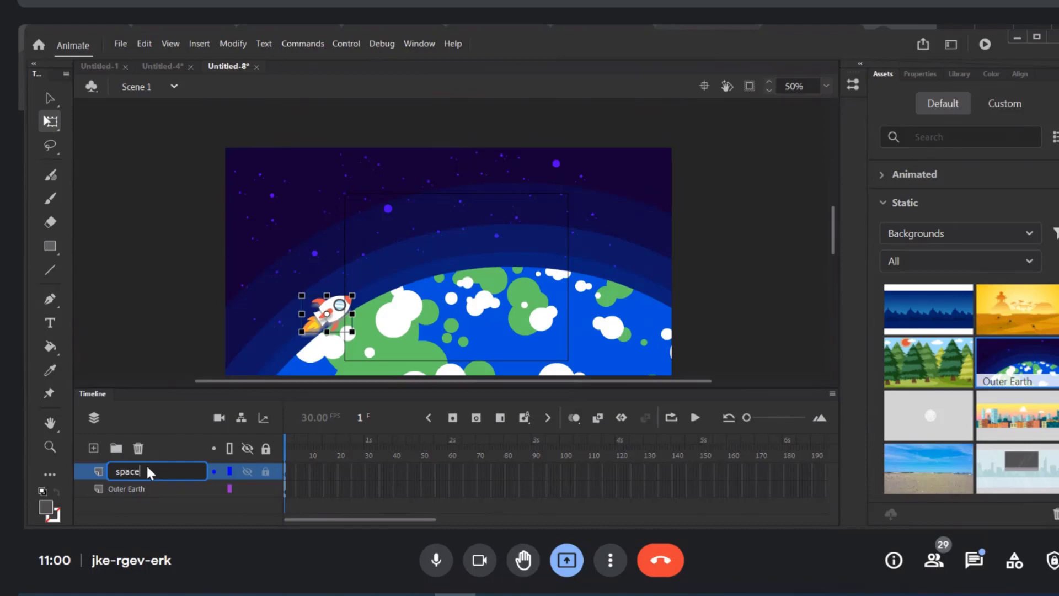
pyautogui.press('Return')
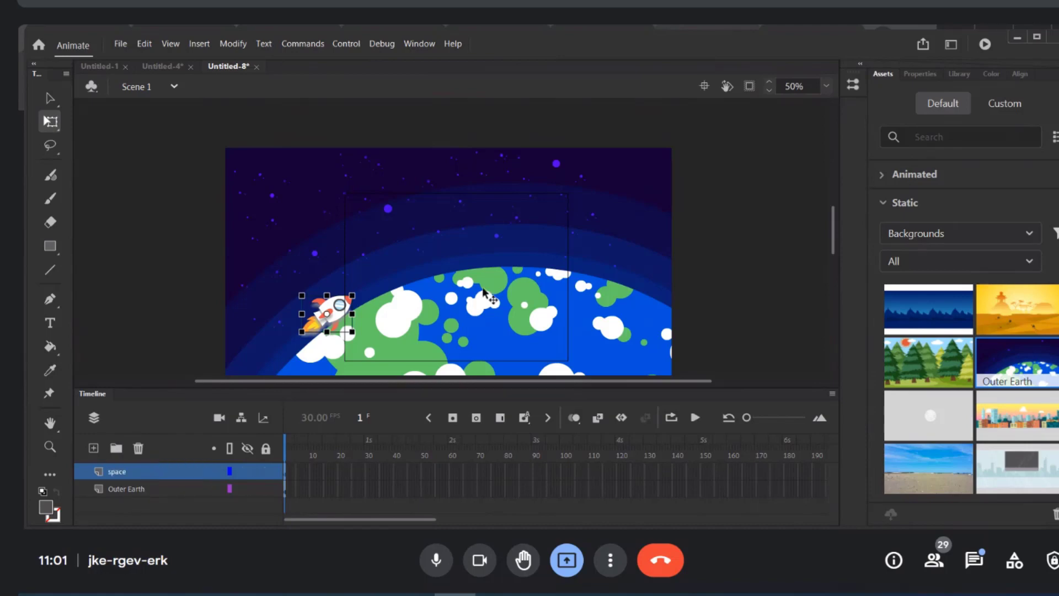
# Move the Outer Earth background down until the upper part of the stage is uncovered
pyautogui.click(826, 86)
pyautogui.click(842, 178)
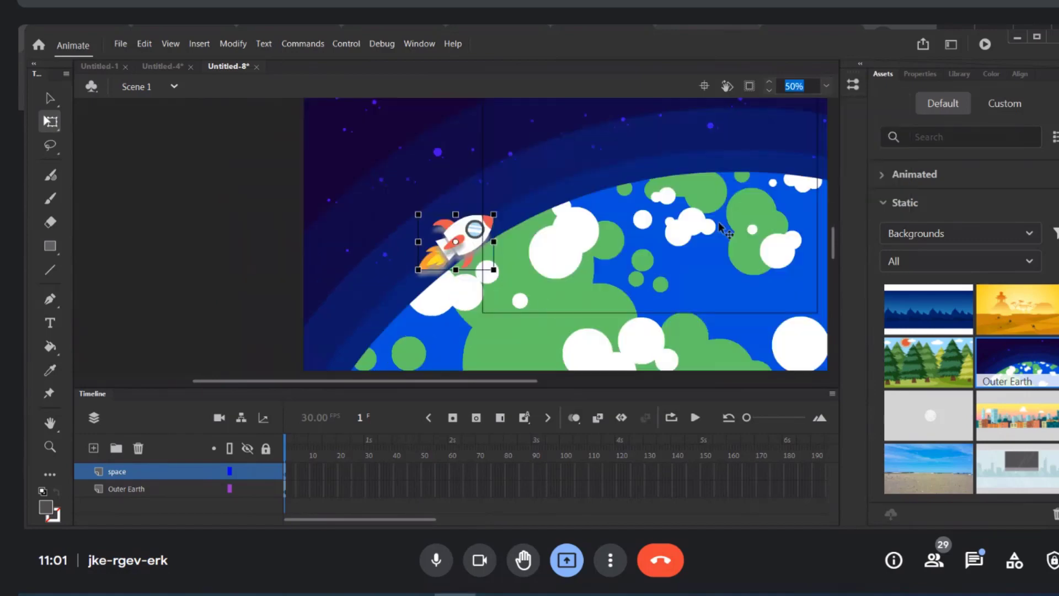
pyautogui.moveTo(479, 382); pyautogui.dragTo(574, 376)
pyautogui.scroll(3, 531, 211)
pyautogui.click(526, 210)
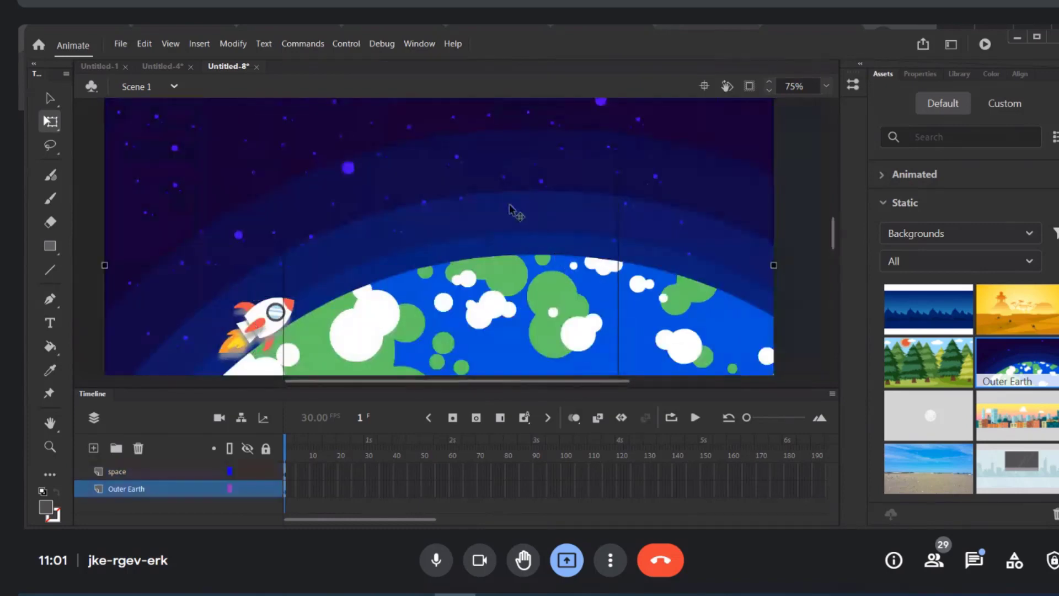
pyautogui.click(918, 74)
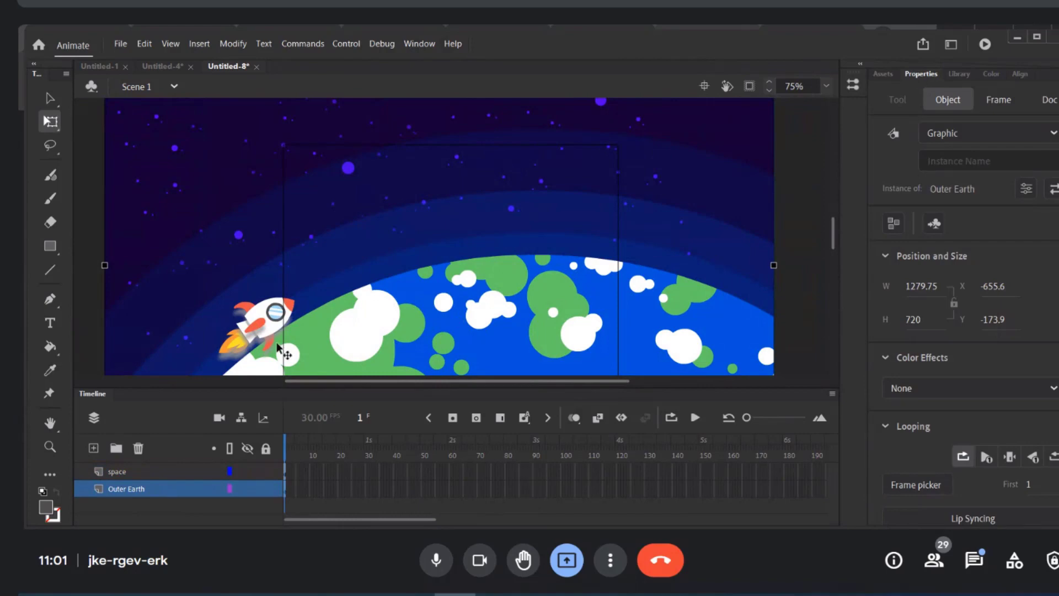
pyautogui.click(124, 471)
pyautogui.click(126, 487)
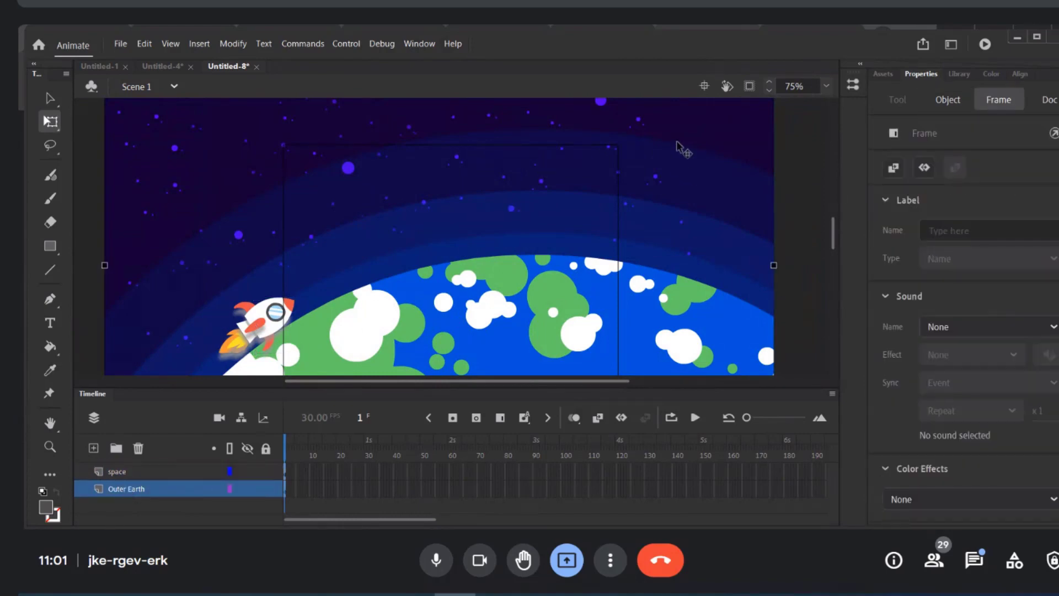
pyautogui.moveTo(676, 140); pyautogui.dragTo(664, 291)
pyautogui.click(554, 211)
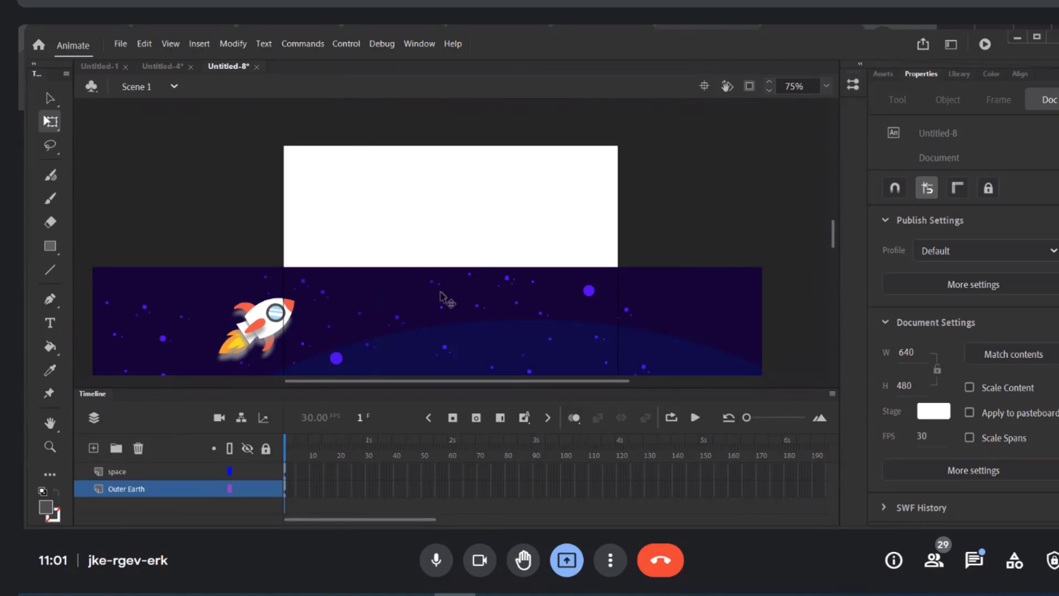
pyautogui.moveTo(441, 298); pyautogui.dragTo(436, 329)
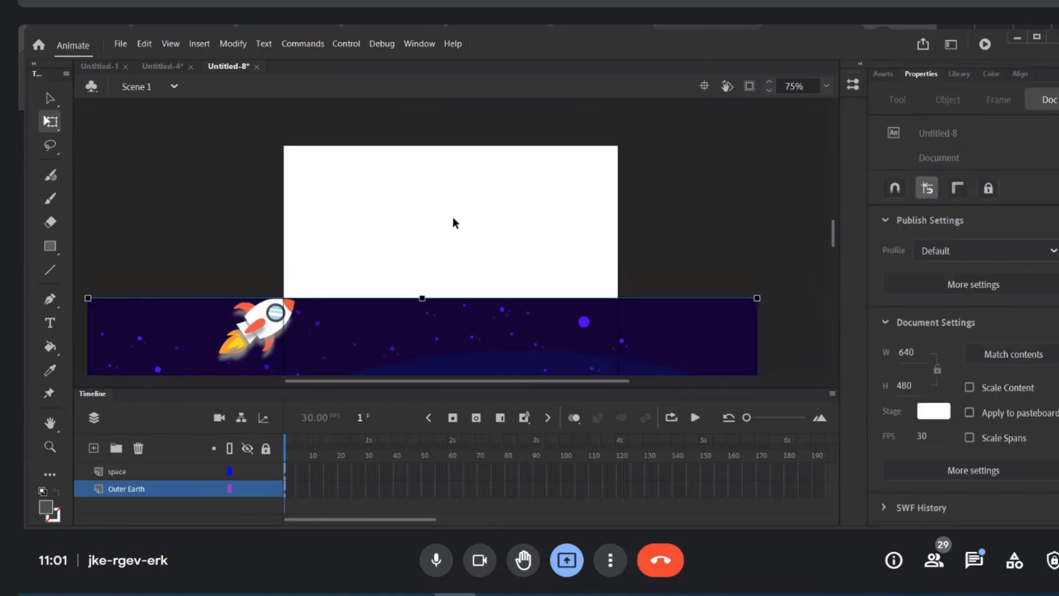
# Set the document's stage width to 1000
pyautogui.click(485, 230)
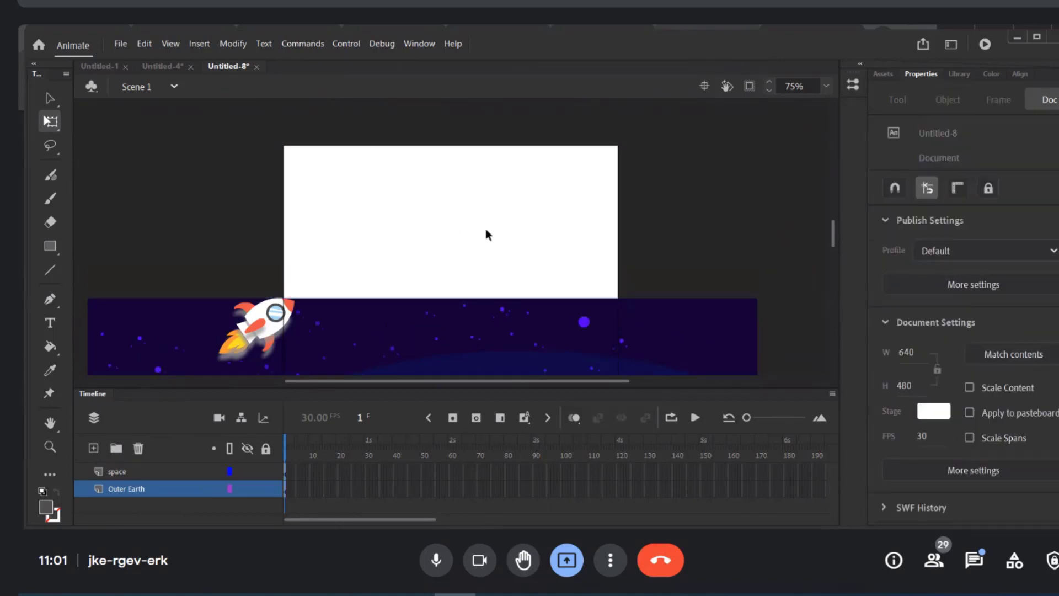
pyautogui.click(906, 351)
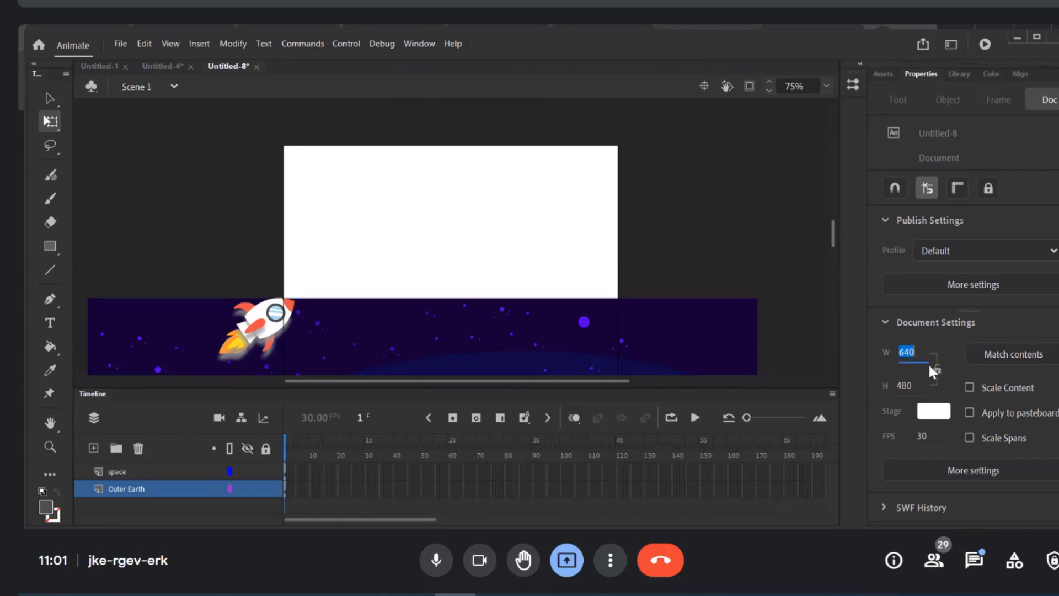
pyautogui.write('1000')
pyautogui.press('Return')
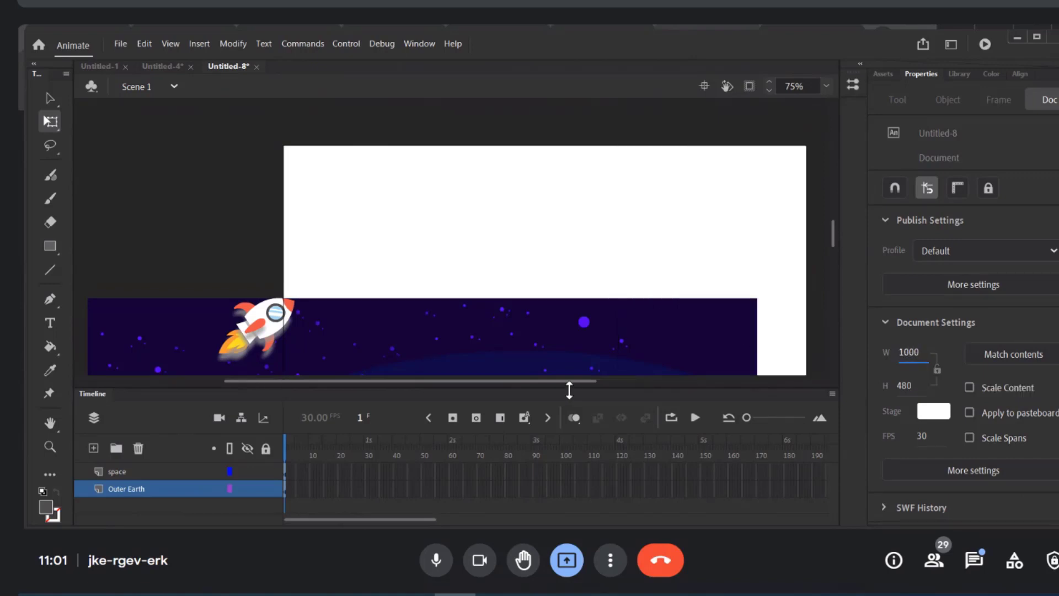
# Move the Outer Earth background back up and over so that it covers the widened stage
pyautogui.moveTo(667, 342); pyautogui.dragTo(731, 162)
pyautogui.hscroll(5, 531, 384)
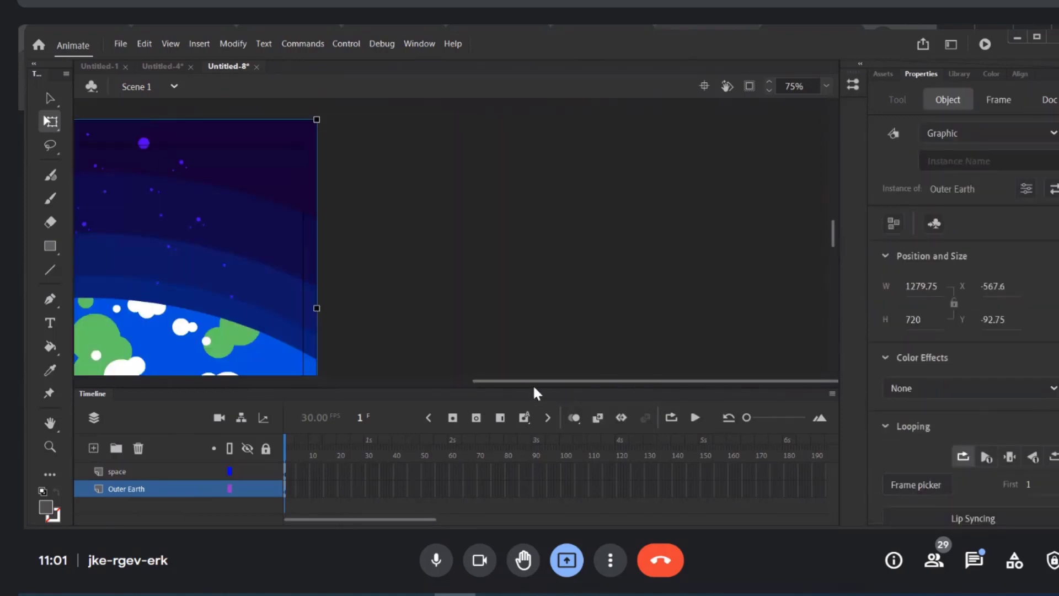
pyautogui.moveTo(534, 382); pyautogui.dragTo(346, 401)
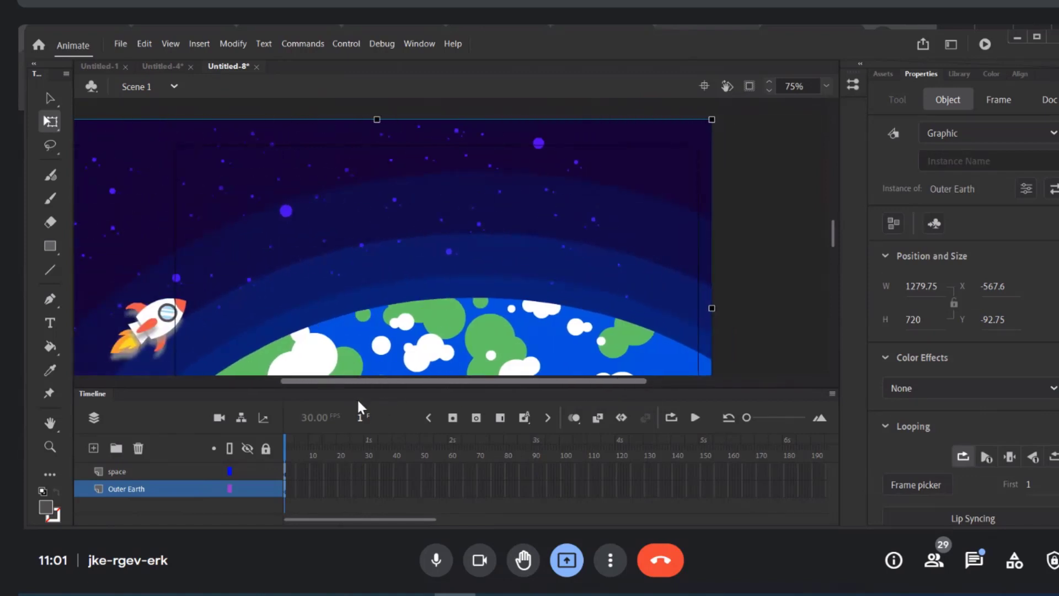
pyautogui.scroll(-3, 331, 276)
pyautogui.scroll(3, 317, 268)
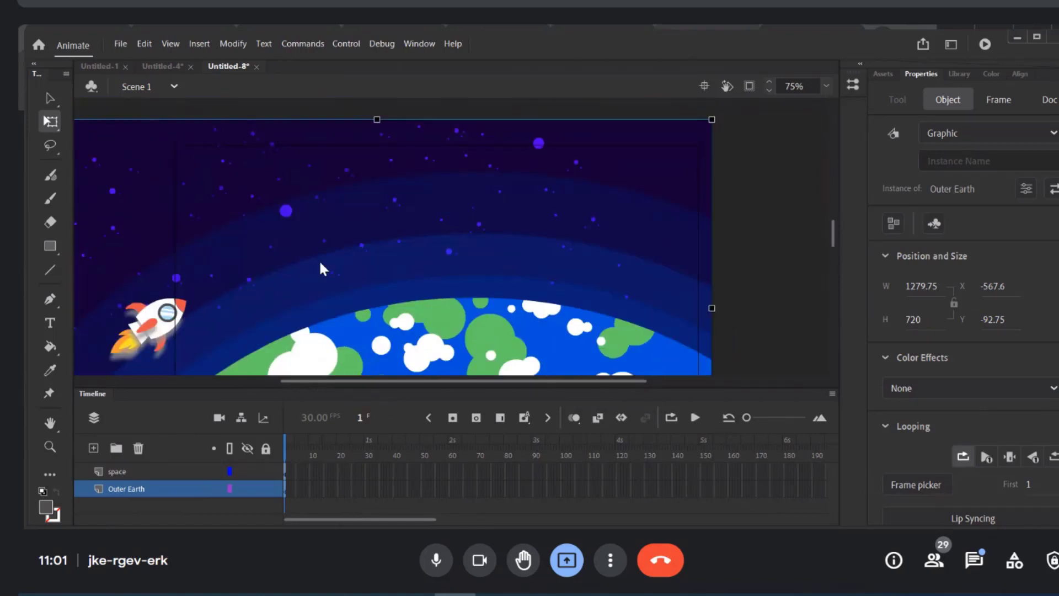
# Enlarge the Outer Earth background slightly to about 1317 by 740 and check its coverage of the stage
pyautogui.moveTo(711, 118); pyautogui.dragTo(719, 105)
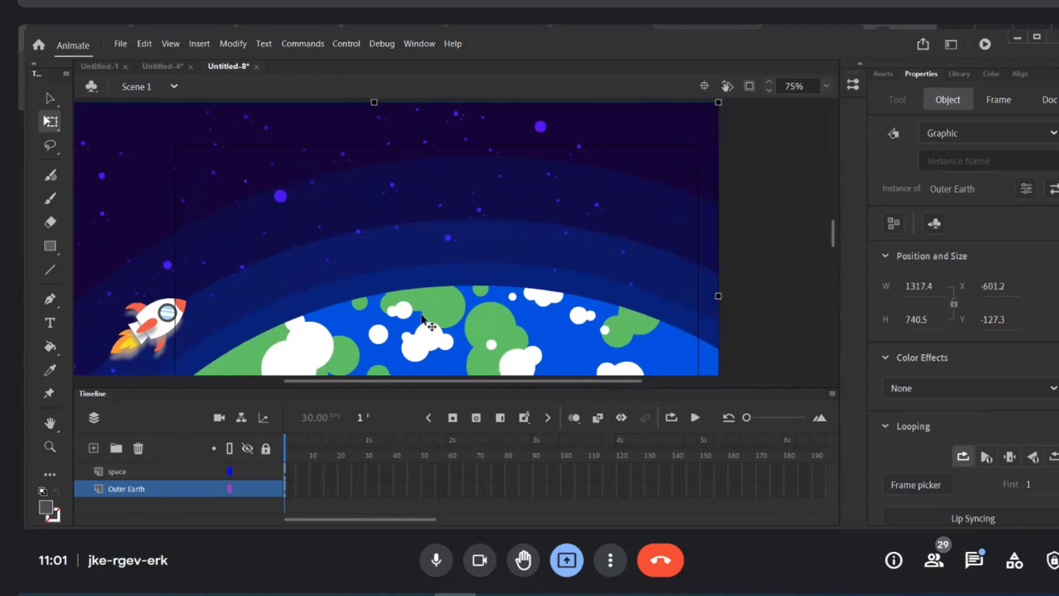
pyautogui.scroll(-3, 422, 328)
pyautogui.moveTo(418, 380); pyautogui.dragTo(414, 379)
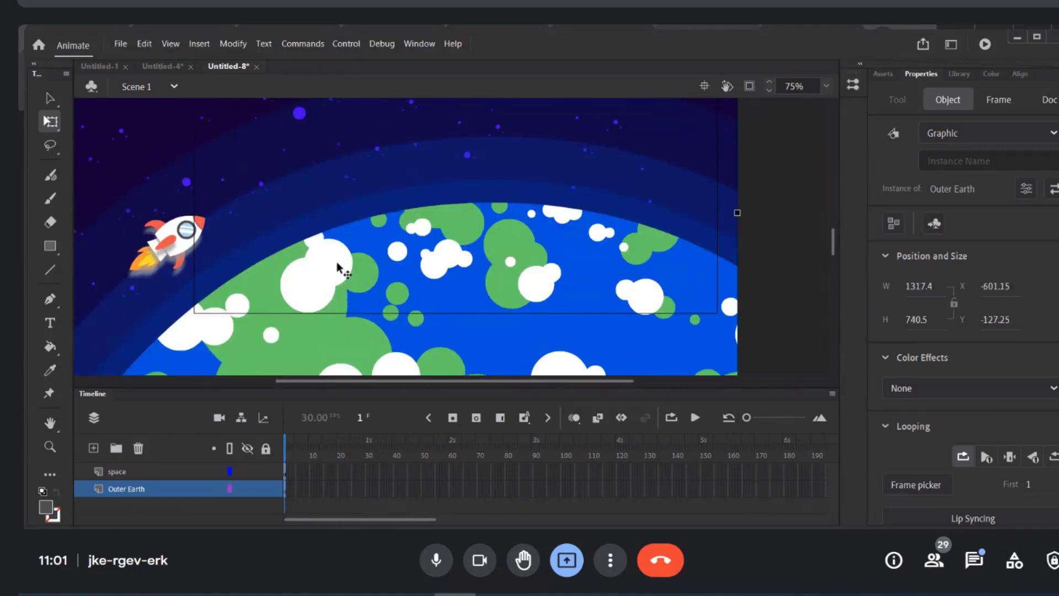
pyautogui.scroll(3, 338, 264)
pyautogui.scroll(-3, 420, 233)
pyautogui.scroll(3, 419, 294)
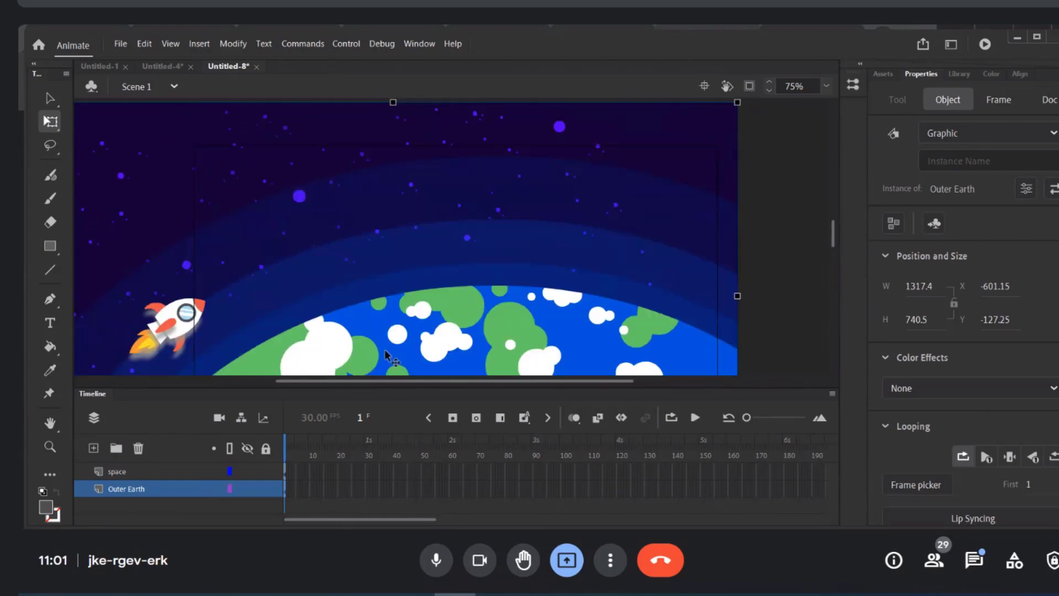
pyautogui.moveTo(357, 376); pyautogui.dragTo(354, 375)
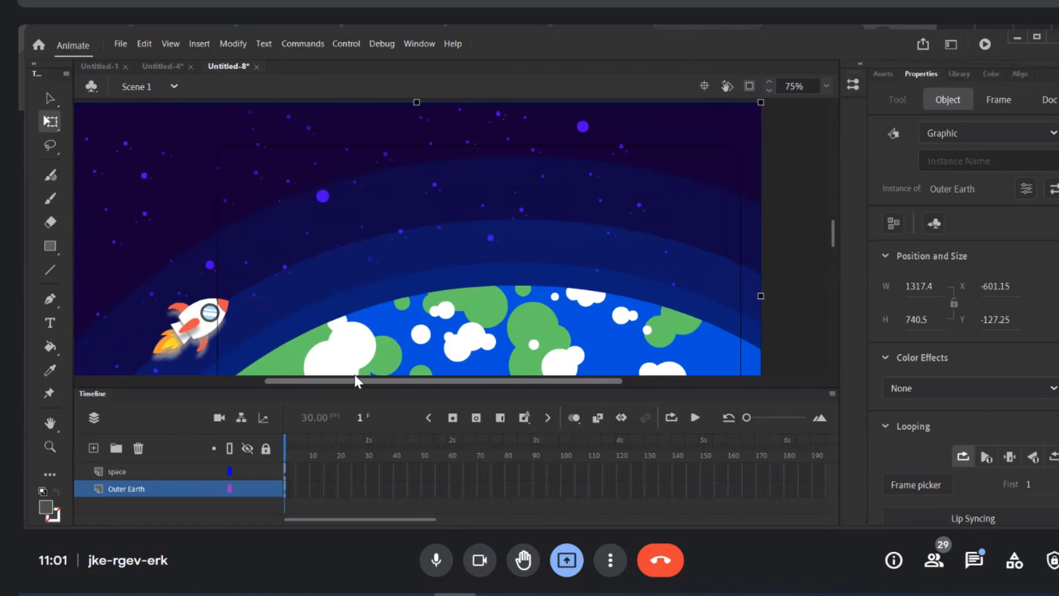
pyautogui.scroll(-3, 356, 303)
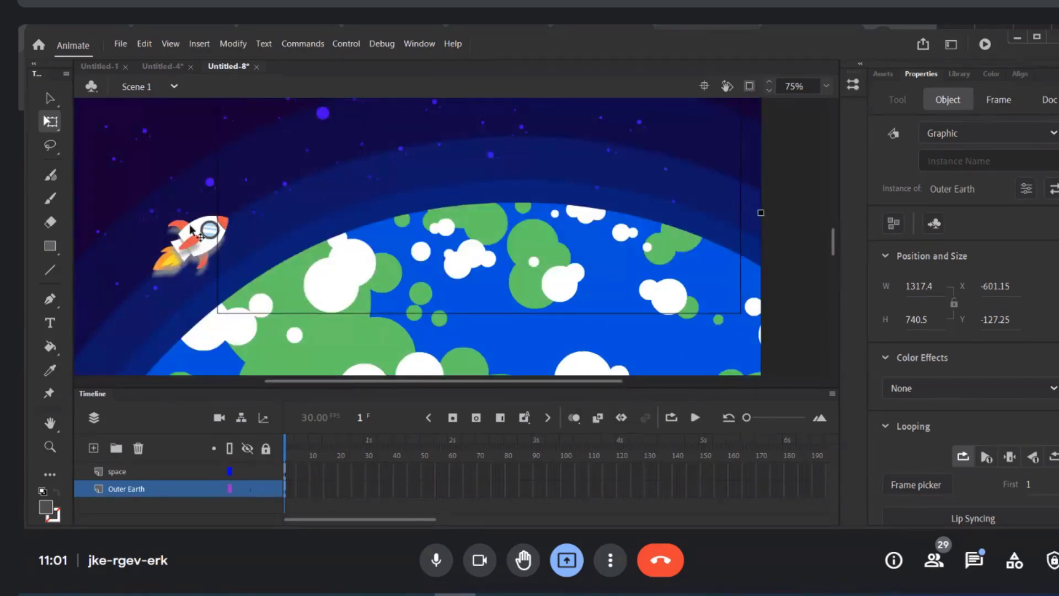
# Move the rocket down to the stage's lower left corner, at about X -54, Y 427
pyautogui.scroll(3, 336, 302)
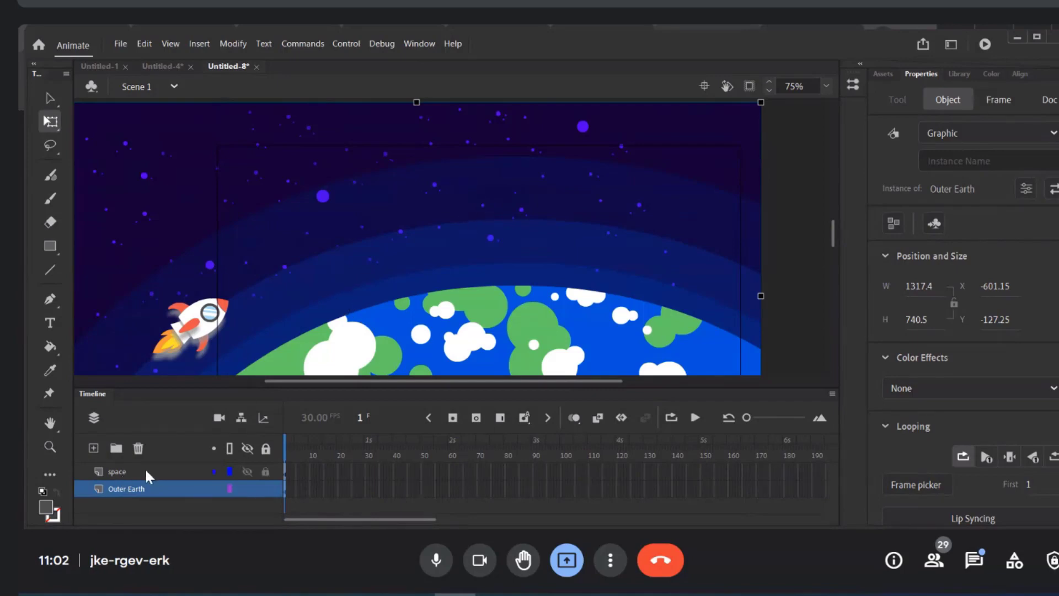
pyautogui.click(188, 327)
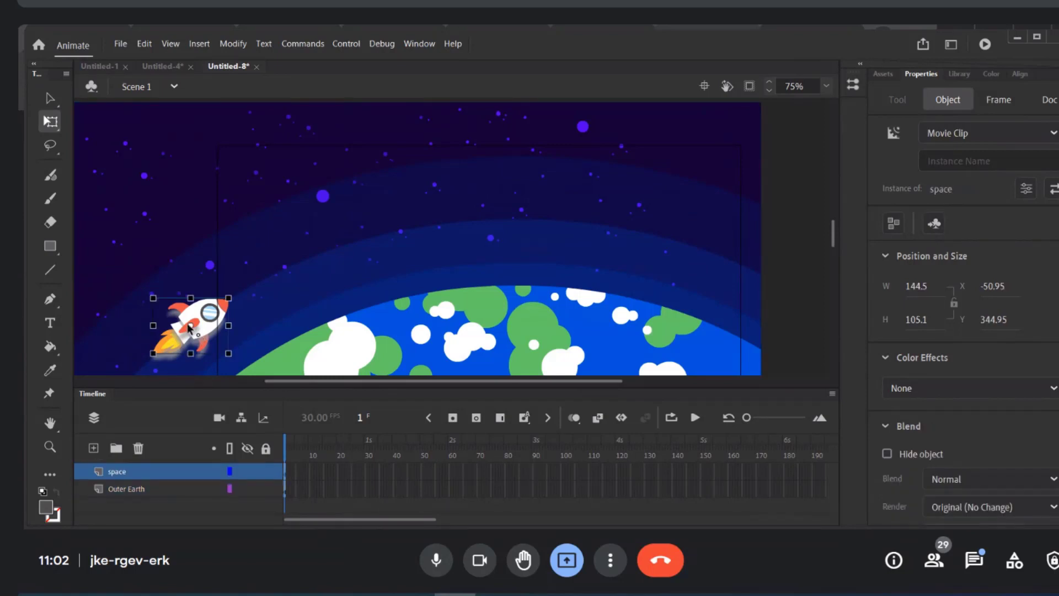
pyautogui.scroll(-3, 190, 325)
pyautogui.moveTo(200, 264); pyautogui.dragTo(199, 306)
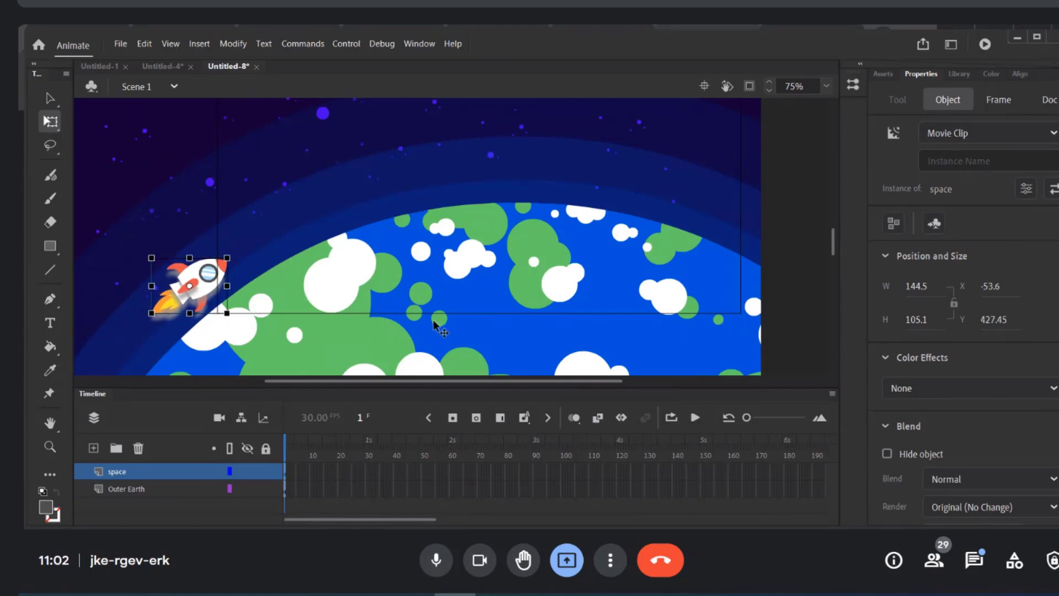
pyautogui.scroll(3, 433, 325)
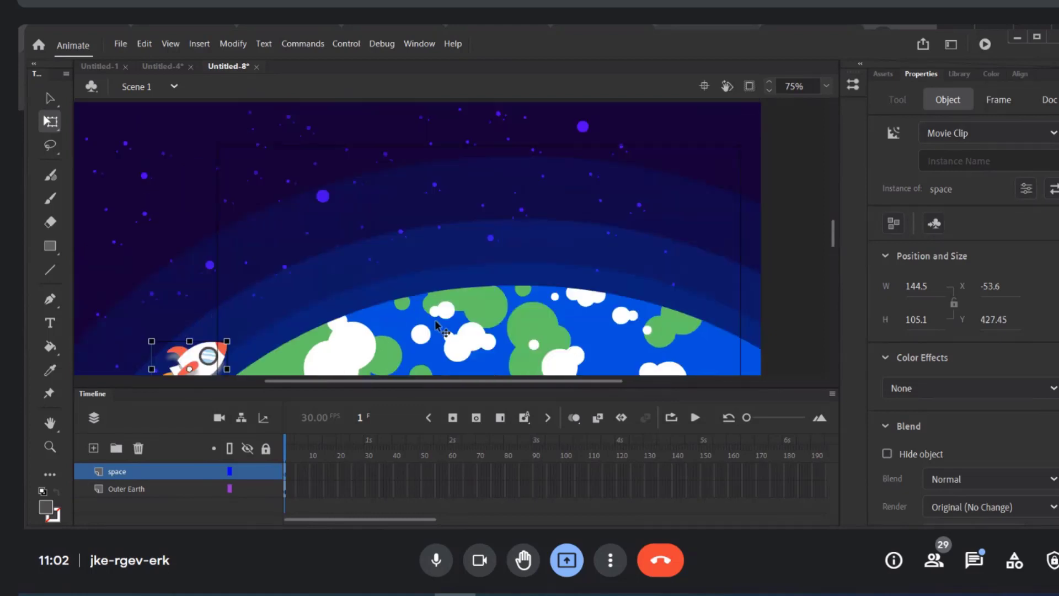
# Look over the finished rocket flight and its curved path in the Untitled-4 document, and return to Untitled-8
pyautogui.moveTo(629, 385); pyautogui.dragTo(630, 423)
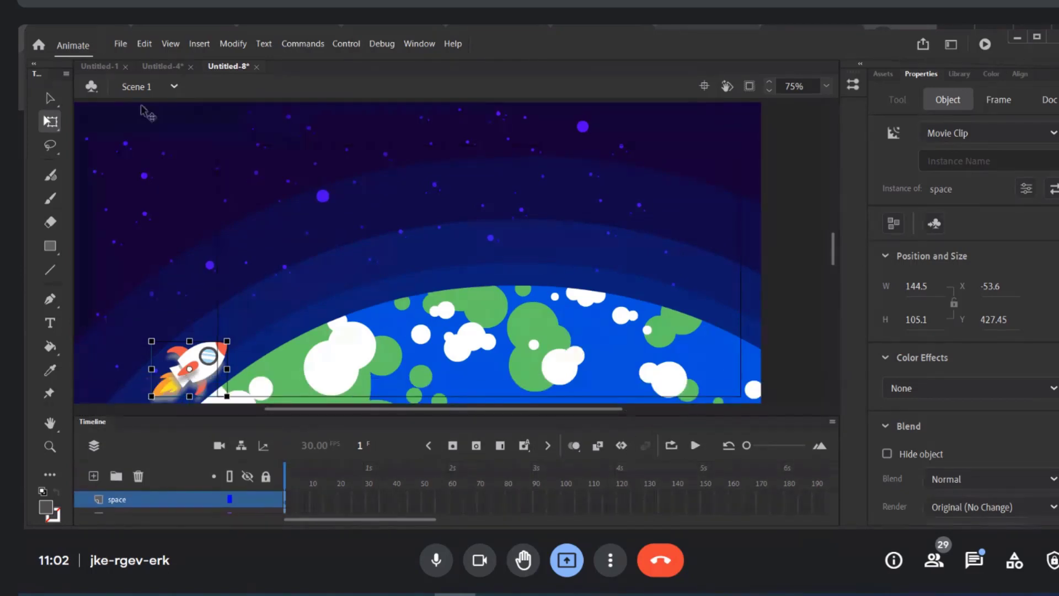
pyautogui.click(157, 67)
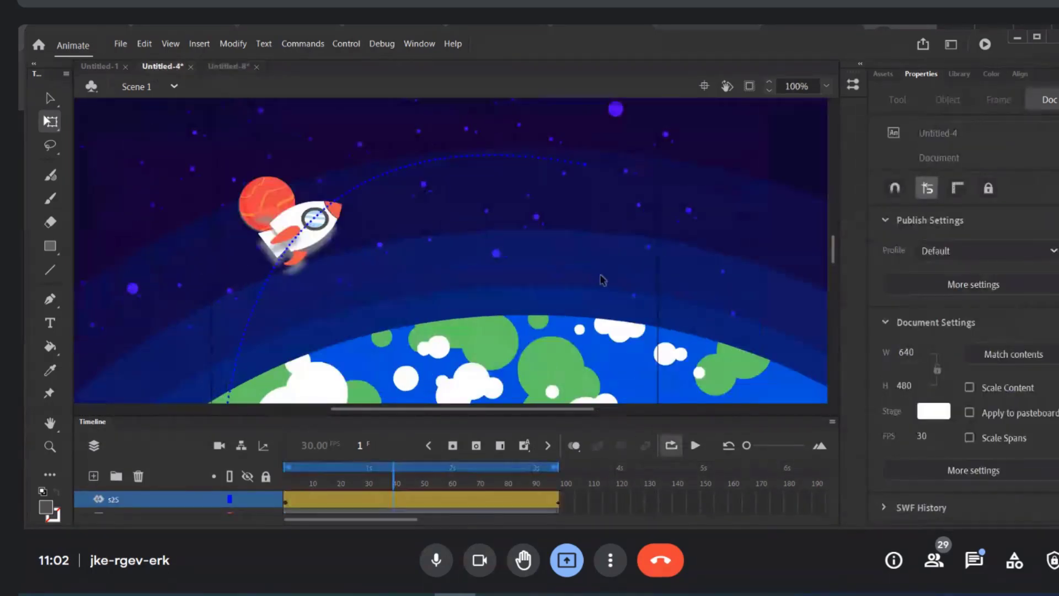
pyautogui.scroll(-3, 302, 345)
pyautogui.scroll(3, 302, 345)
pyautogui.click(221, 67)
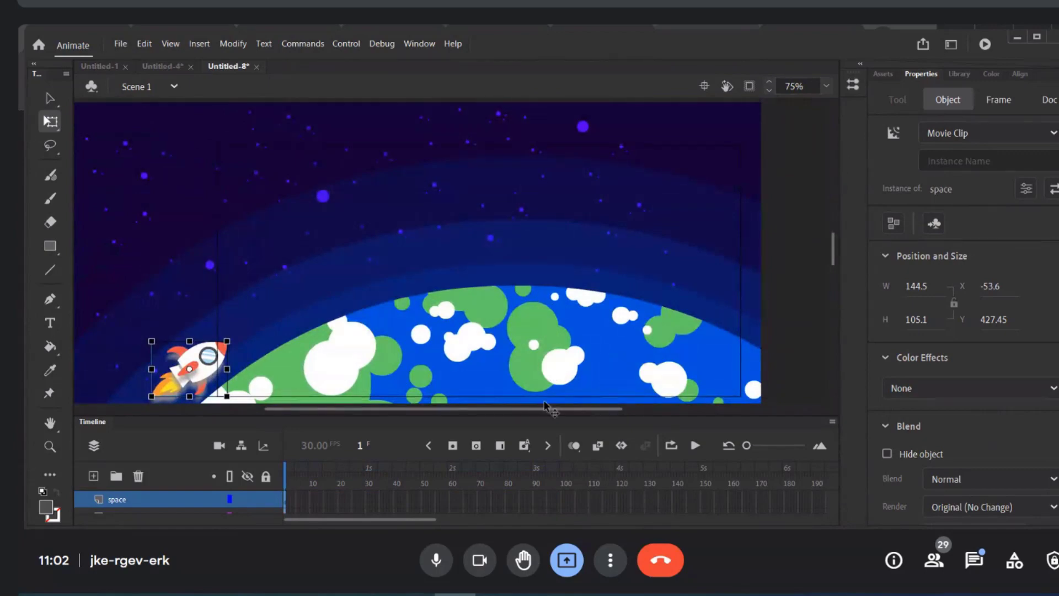
# Adjust the Timeline's height until both the space and Outer Earth layers show below the stage
pyautogui.hscroll(-2, 540, 415)
pyautogui.scroll(-5, 530, 287)
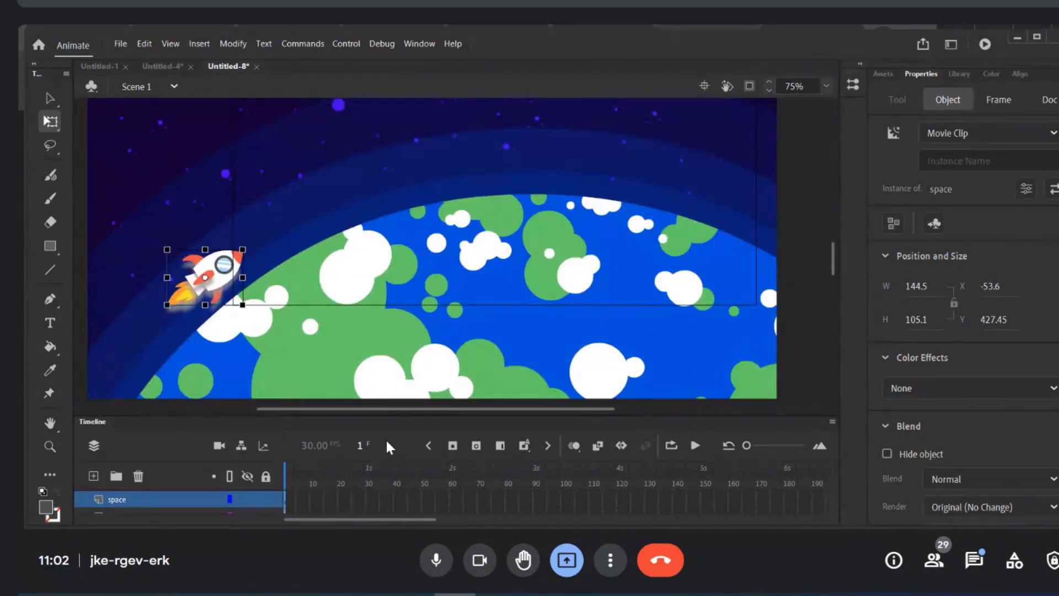
pyautogui.scroll(-1, 347, 499)
pyautogui.scroll(1, 347, 501)
pyautogui.moveTo(488, 524); pyautogui.dragTo(180, 501)
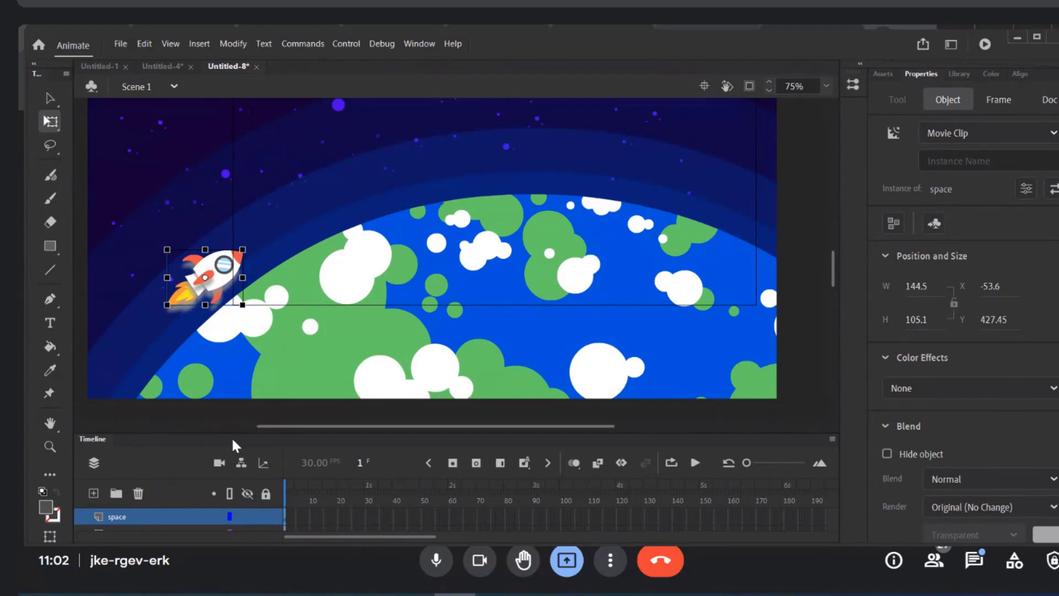
pyautogui.moveTo(227, 428); pyautogui.dragTo(234, 398)
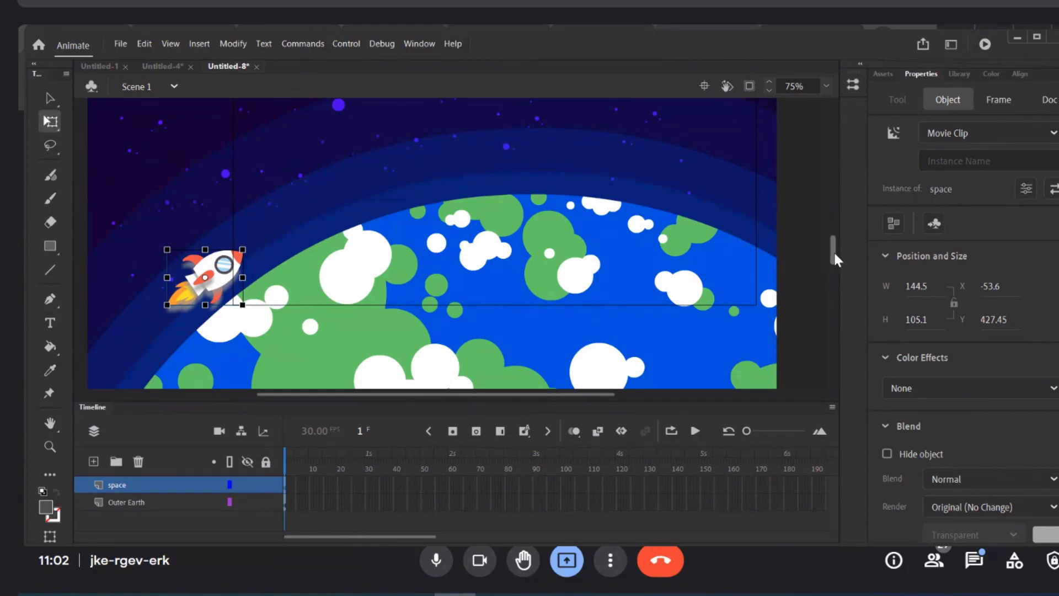
pyautogui.moveTo(832, 251); pyautogui.dragTo(831, 246)
# Check which layers hold the rocket and the Outer Earth background, ending with the rocket selected
pyautogui.click(229, 384)
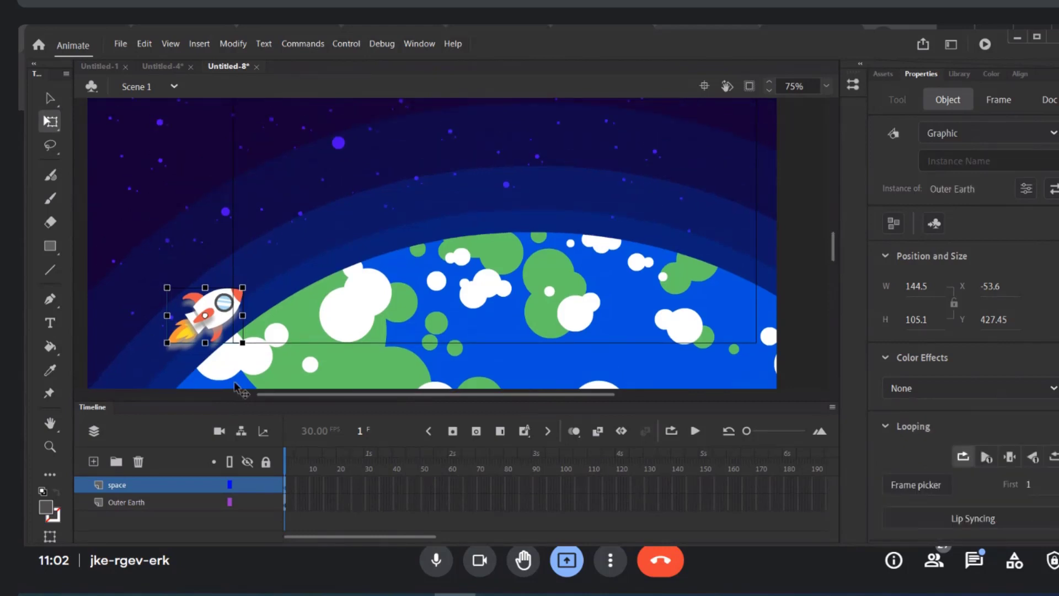
pyautogui.click(199, 334)
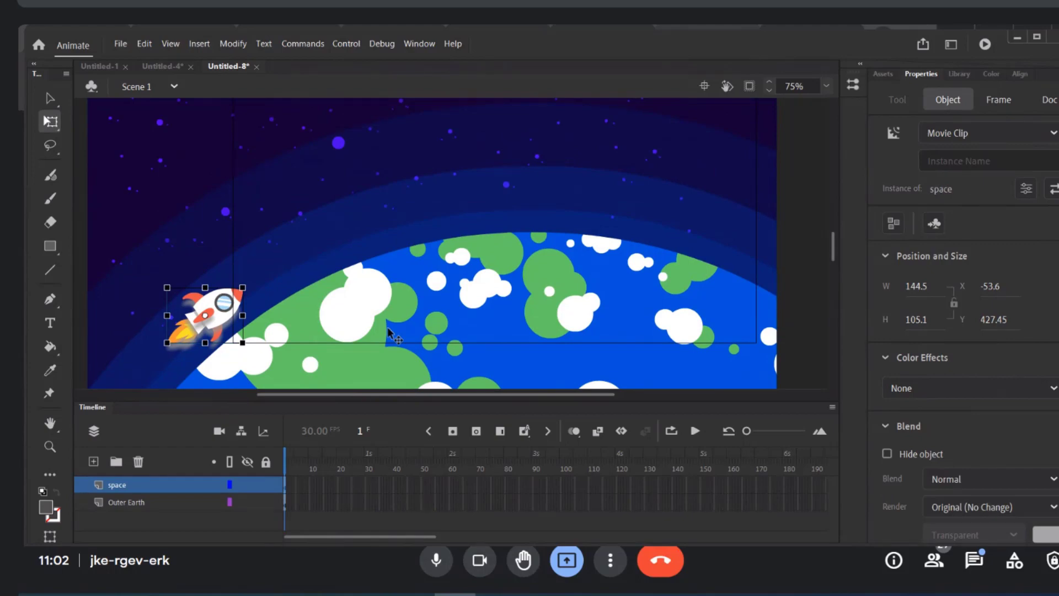
pyautogui.click(387, 326)
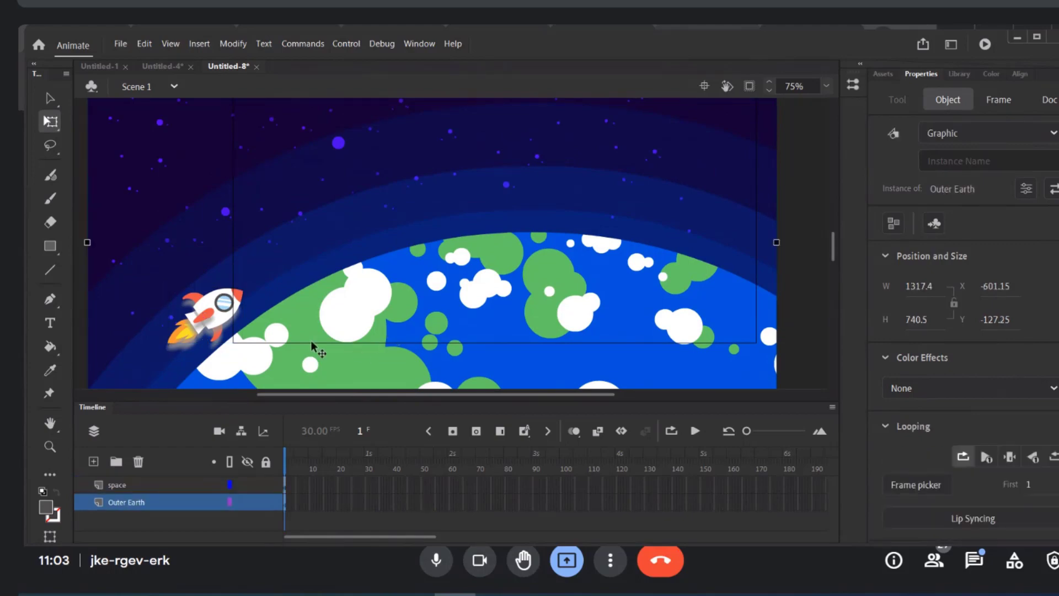
pyautogui.click(109, 483)
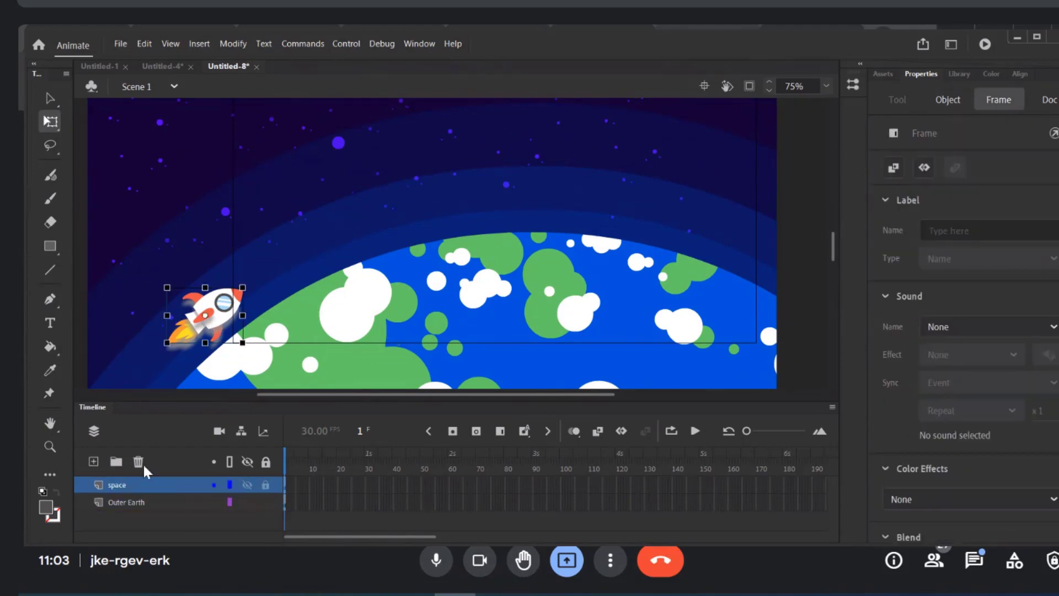
pyautogui.click(224, 302)
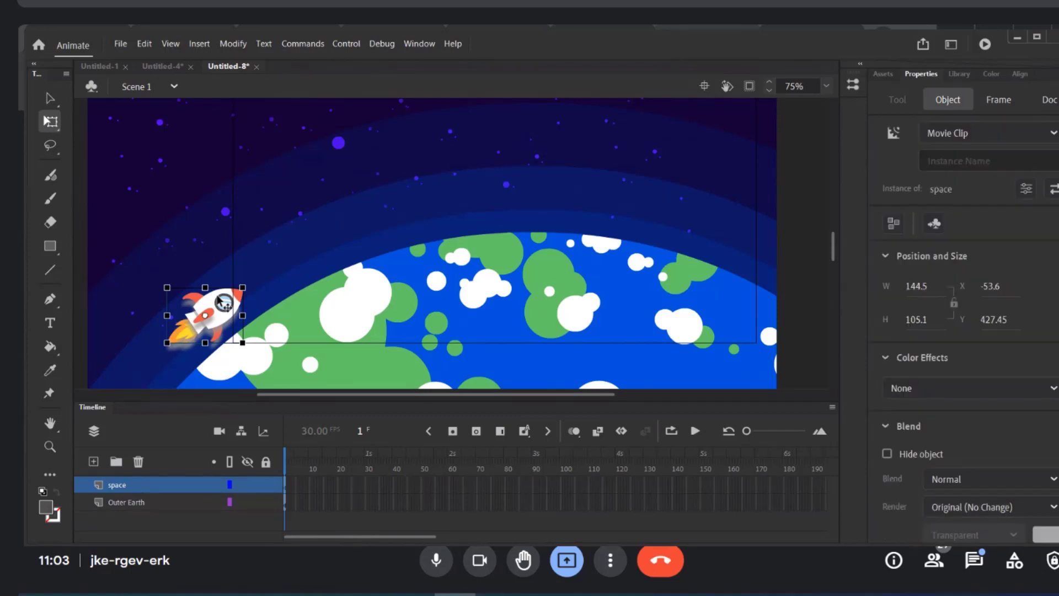
pyautogui.click(621, 429)
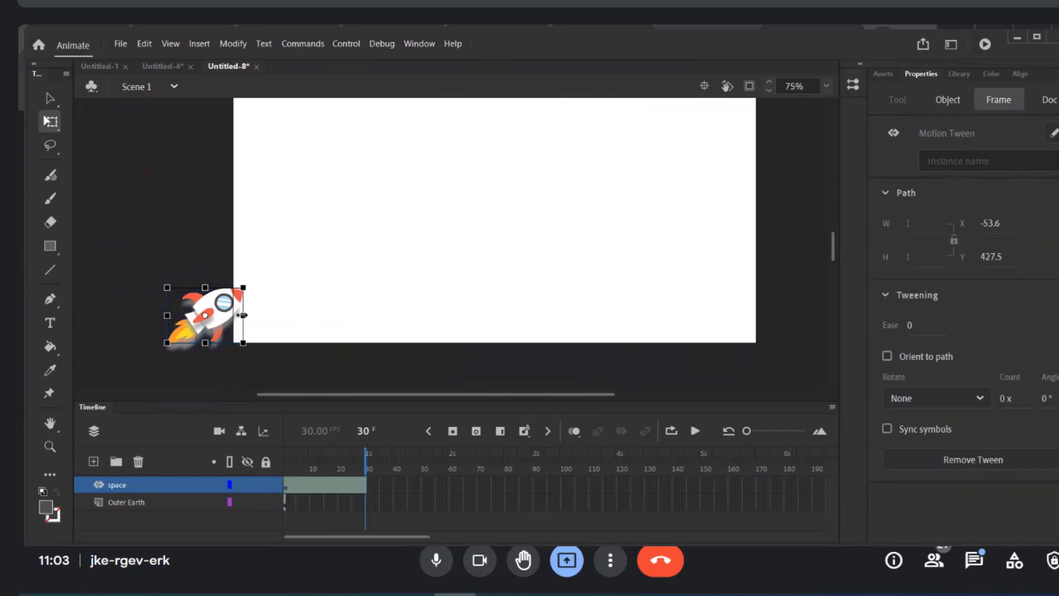
pyautogui.click(224, 317)
pyautogui.moveTo(219, 309); pyautogui.dragTo(754, 154)
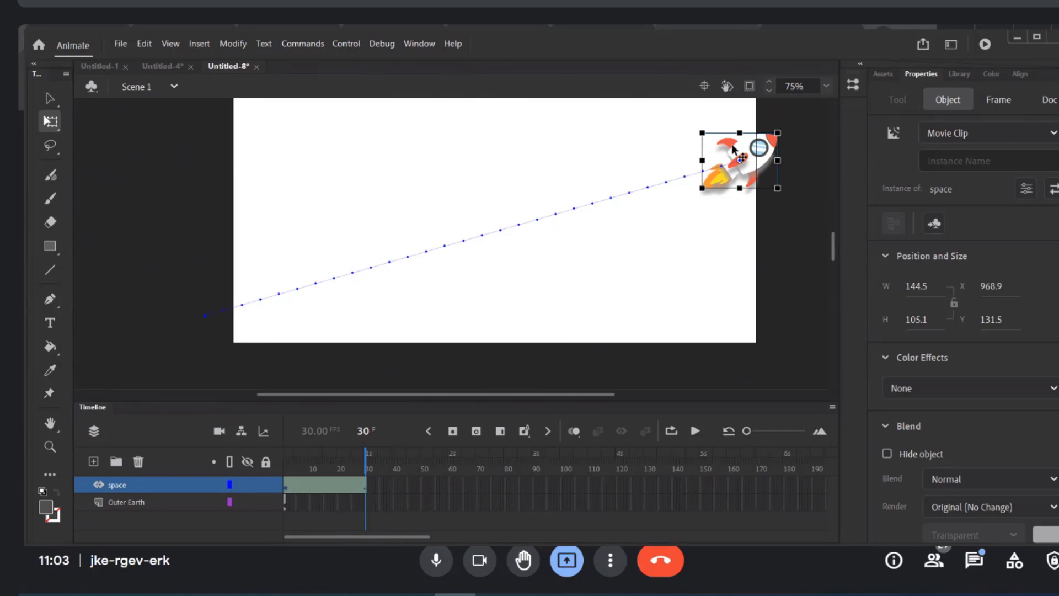
pyautogui.hotkey('ctrl', 'z')
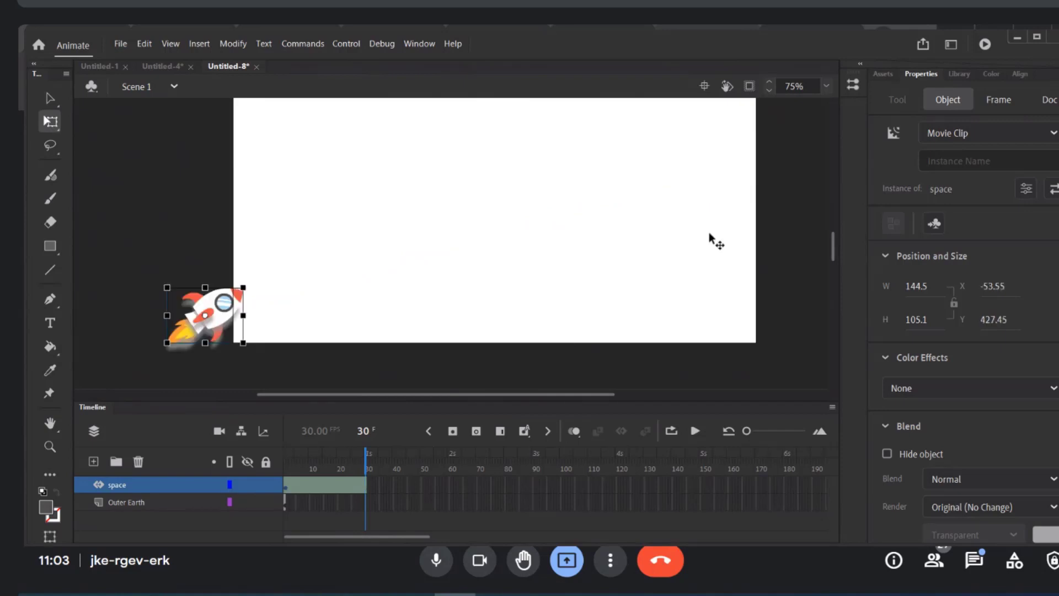
pyautogui.hotkey('ctrl', 'z')
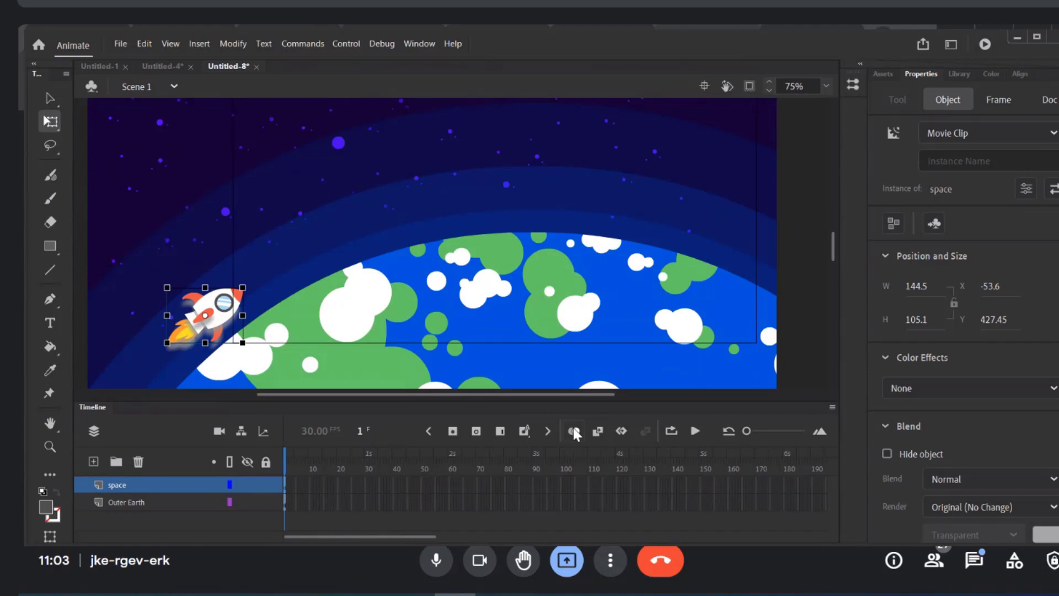
# Create a motion tween that takes the rocket to the stage's upper right edge, about X 998, Y 102, and extend its span to frame 151
pyautogui.click(620, 430)
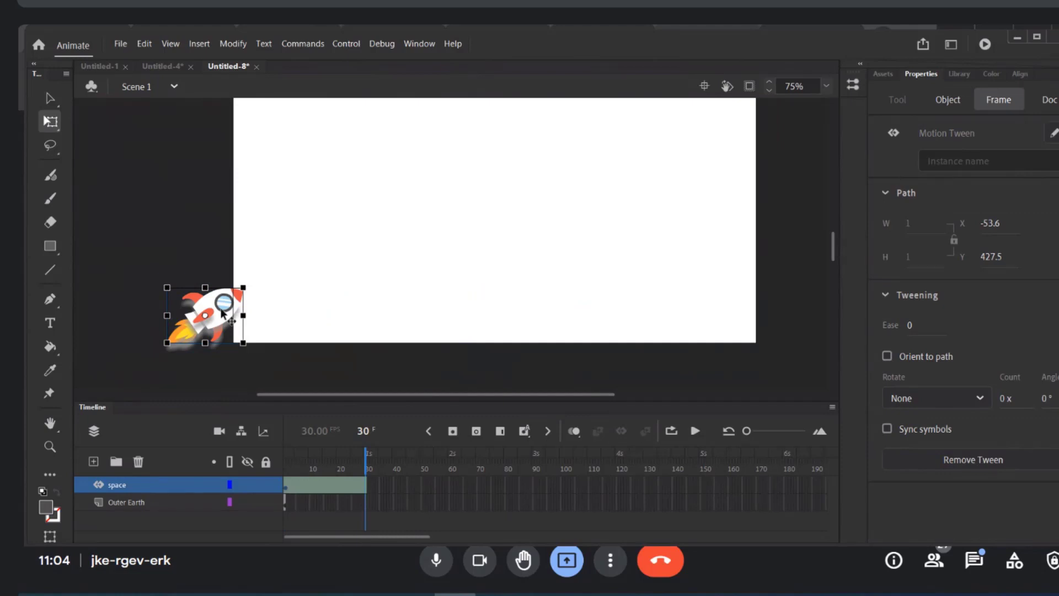
pyautogui.moveTo(221, 313); pyautogui.dragTo(772, 145)
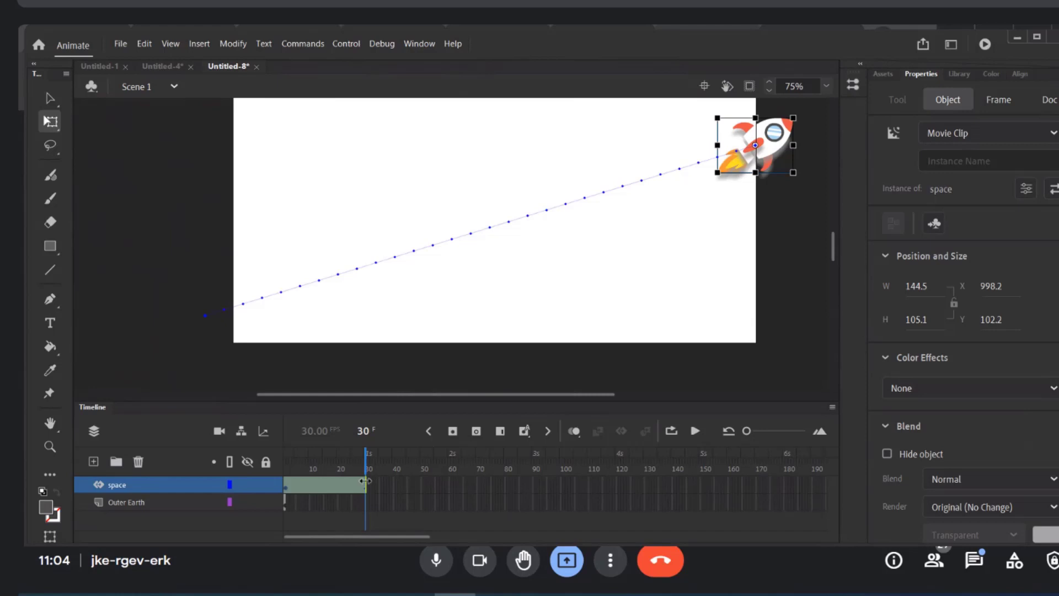
pyautogui.moveTo(365, 480); pyautogui.dragTo(704, 501)
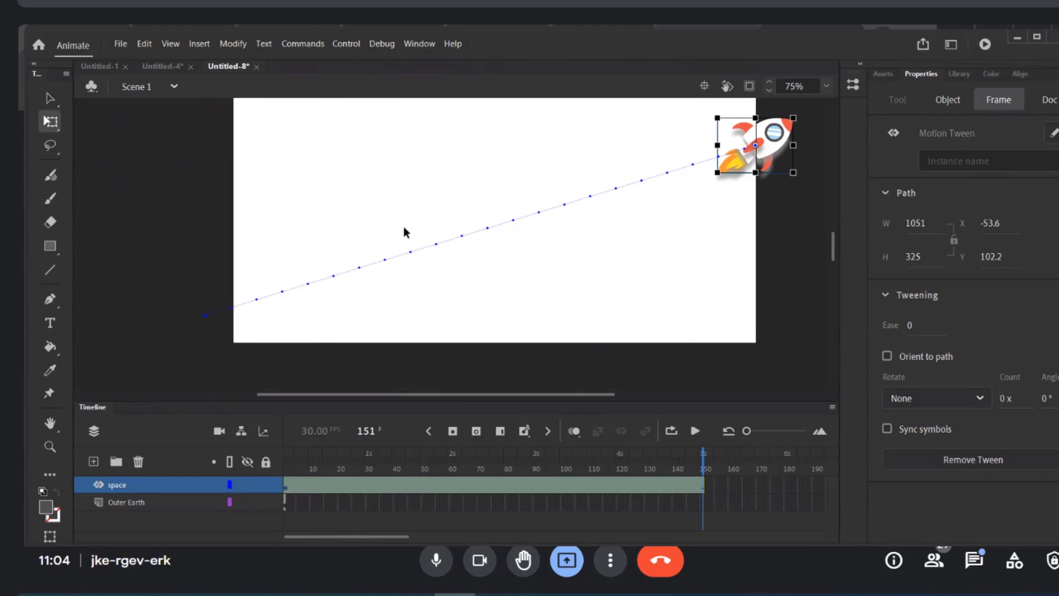
# Bend the rocket's straight motion path upward into an arc that peaks just inside the stage's upper edge
pyautogui.scroll(3, 449, 246)
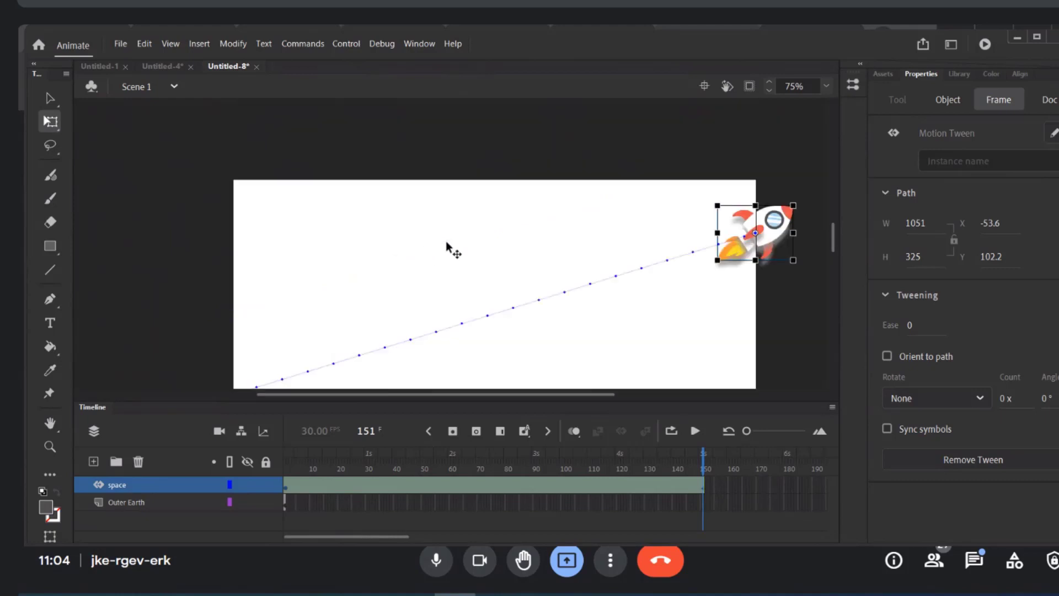
pyautogui.scroll(-3, 475, 279)
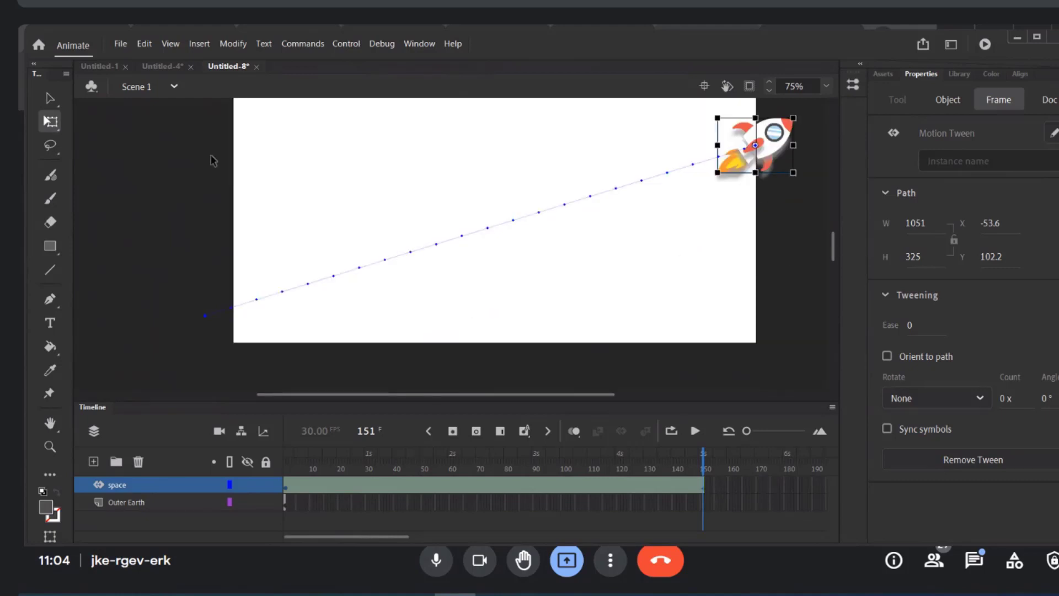
pyautogui.click(48, 102)
pyautogui.click(49, 103)
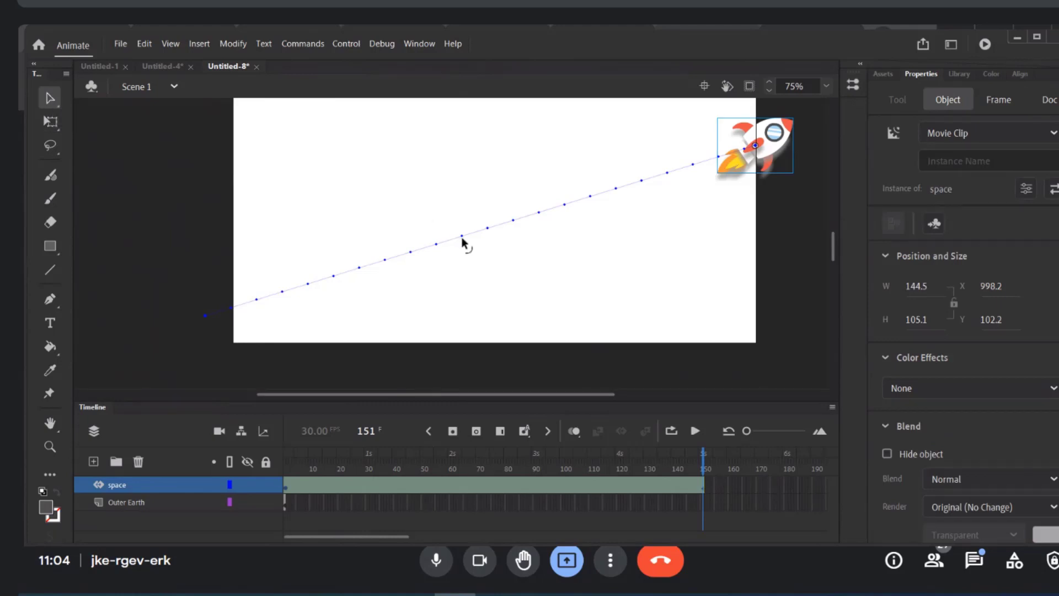
pyautogui.moveTo(462, 240); pyautogui.dragTo(399, 128)
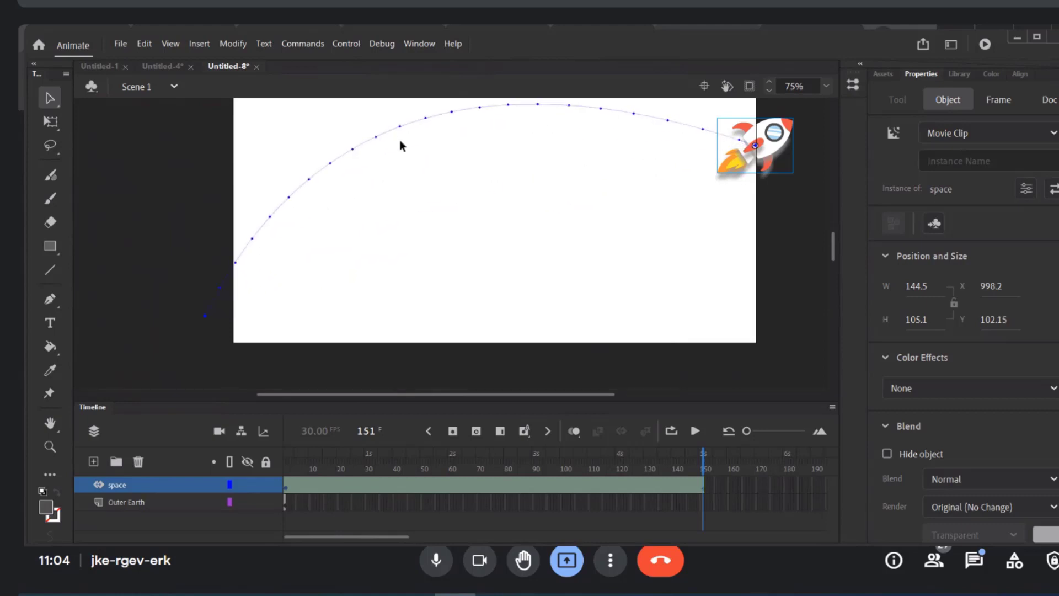
pyautogui.scroll(3, 408, 165)
pyautogui.moveTo(415, 210); pyautogui.dragTo(430, 205)
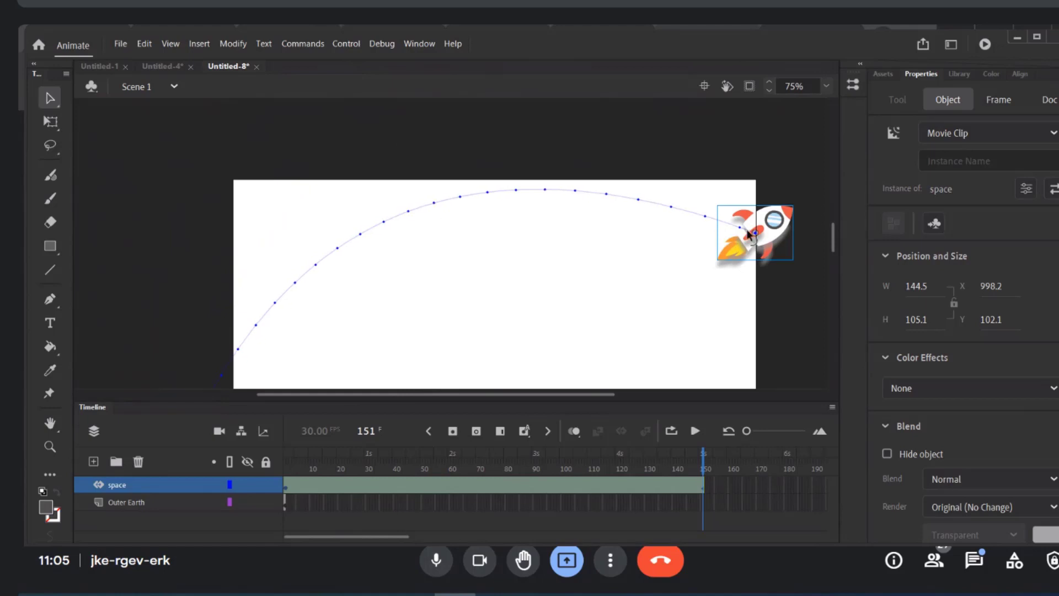
# Pull both ends of the motion path inside the stage, starting at its lower left corner and ending with the rocket at about X 875, Y 150
pyautogui.moveTo(772, 222); pyautogui.dragTo(717, 248)
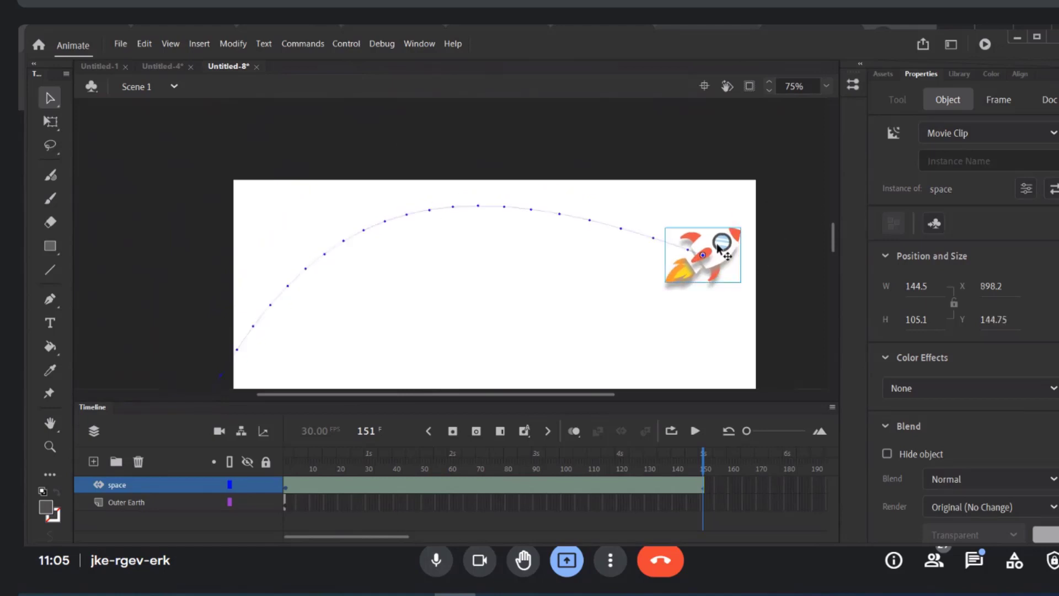
pyautogui.scroll(-3, 456, 271)
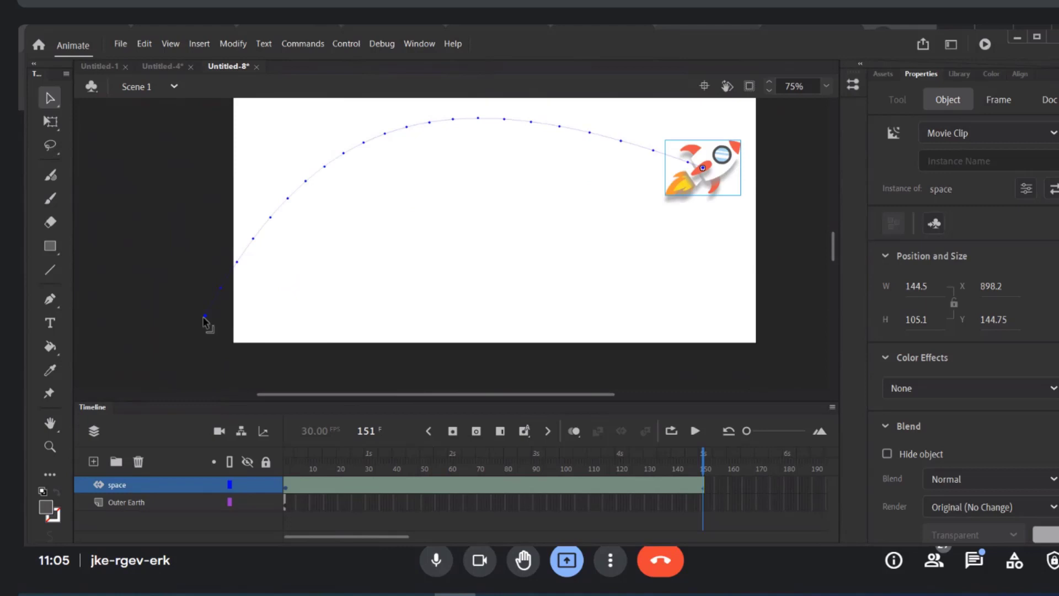
pyautogui.moveTo(207, 317); pyautogui.dragTo(239, 329)
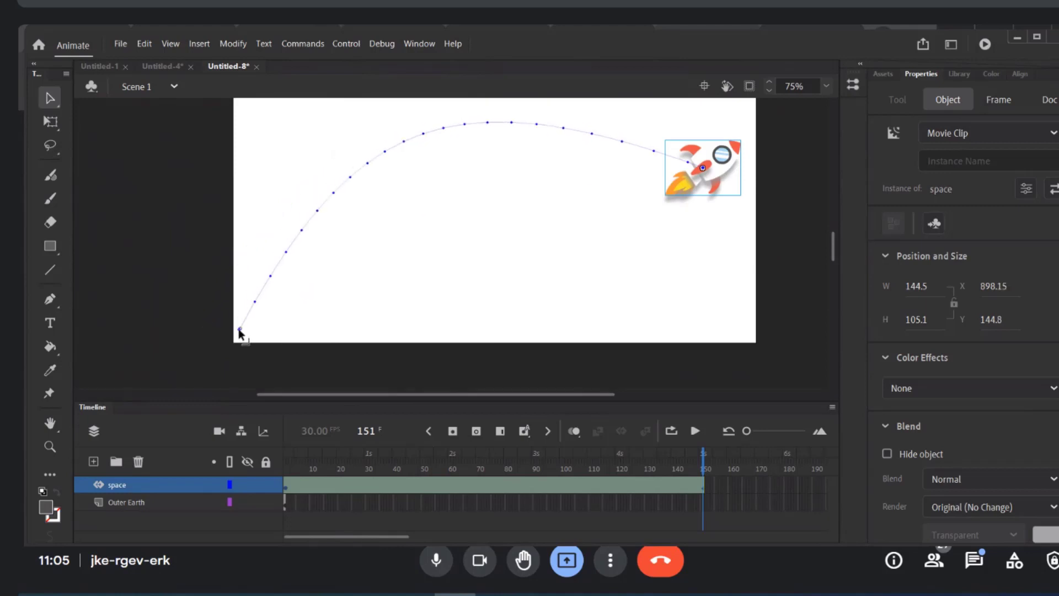
pyautogui.moveTo(714, 160); pyautogui.dragTo(703, 162)
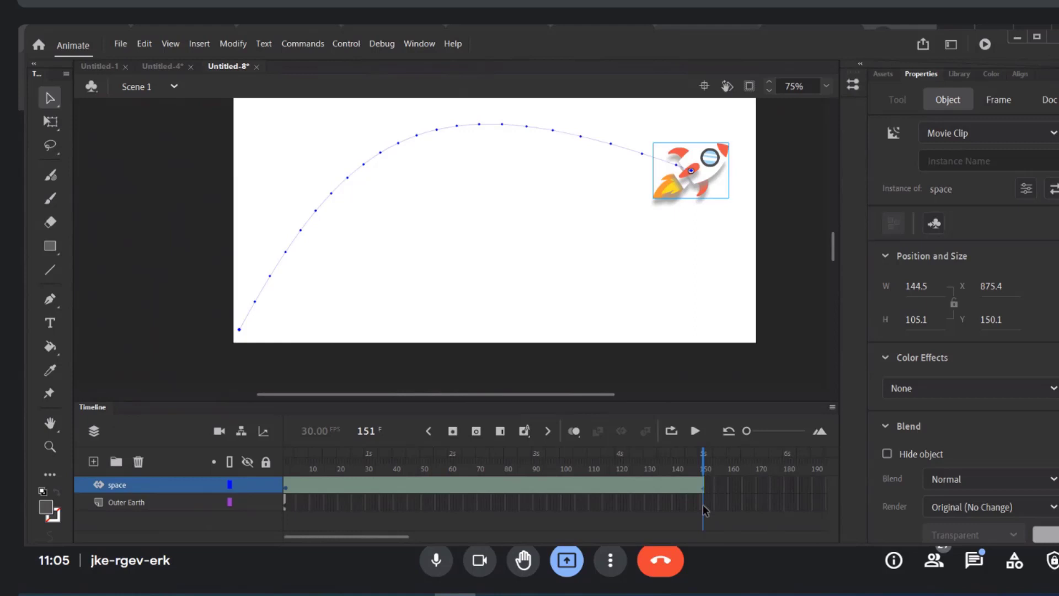
# Extend the Outer Earth layer to frame 151 by inserting a frame there
pyautogui.click(122, 500)
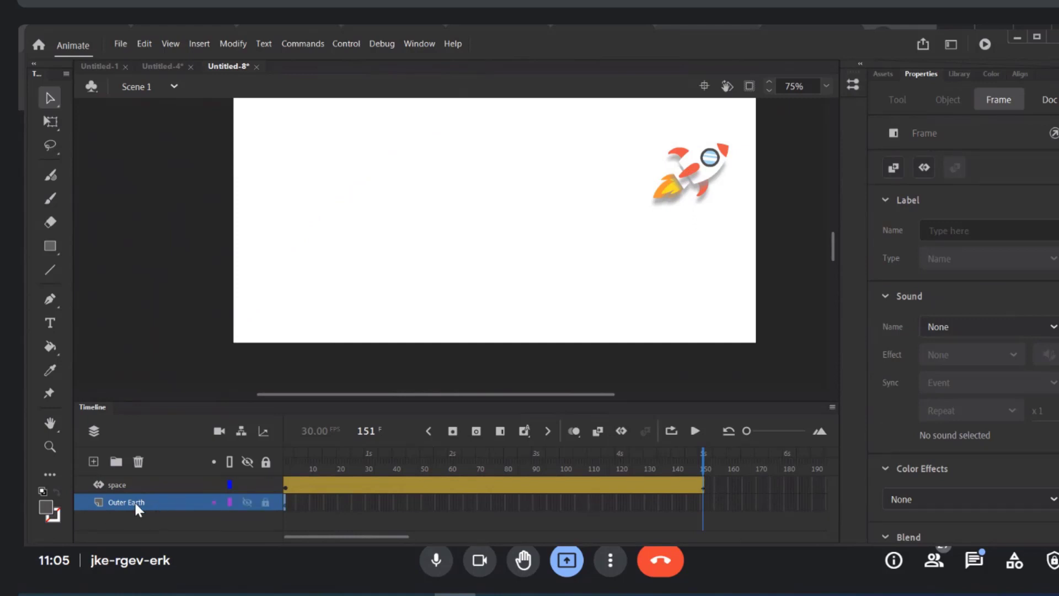
pyautogui.click(703, 506)
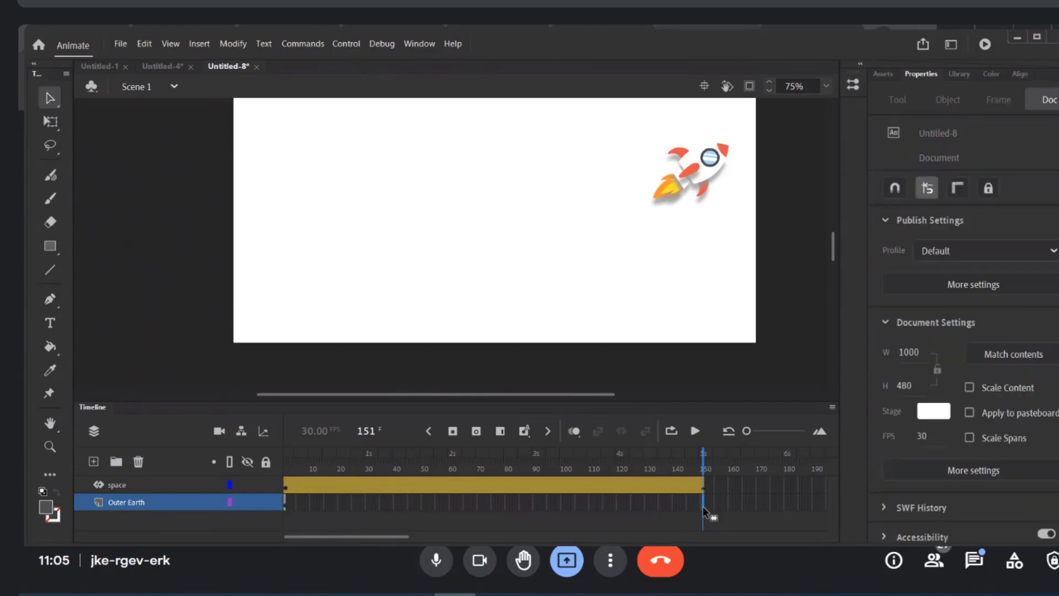
pyautogui.rightClick(704, 508)
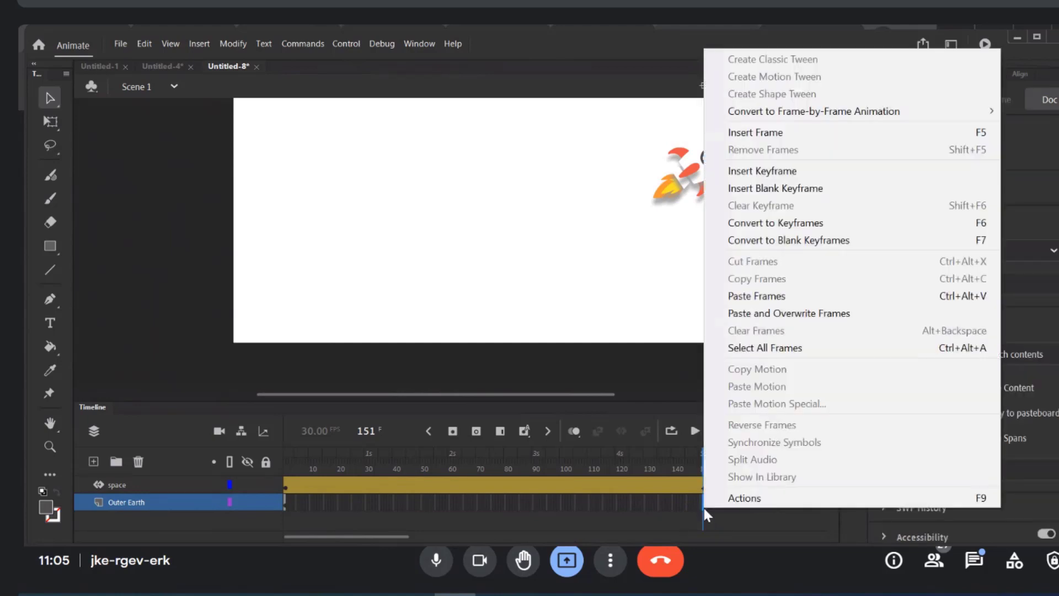
pyautogui.click(751, 133)
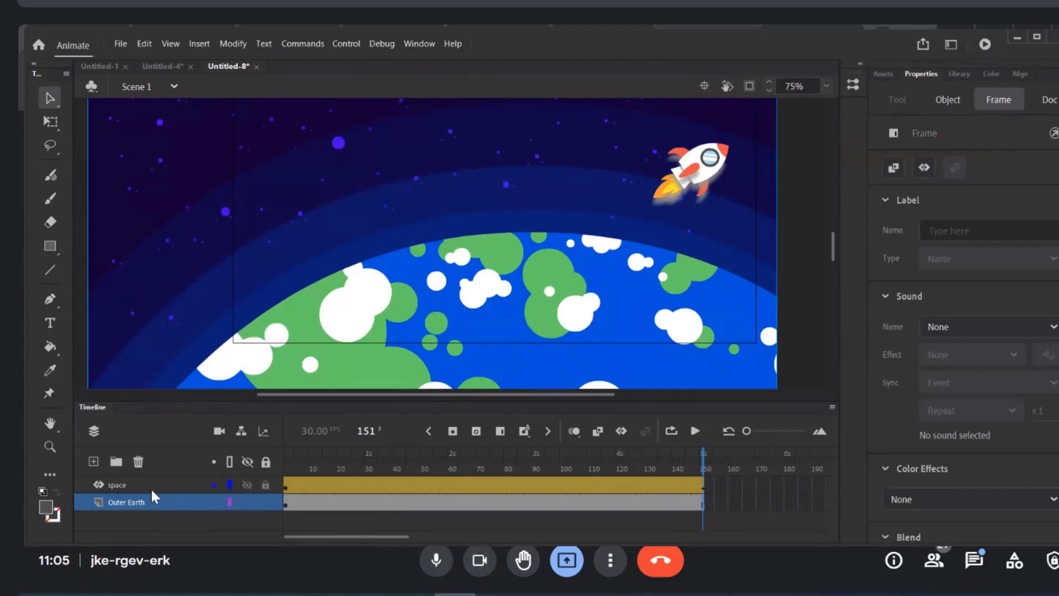
# Test the movie to watch the rocket's flight over Outer Earth in an enlarged preview window, and close the preview
pyautogui.click(117, 500)
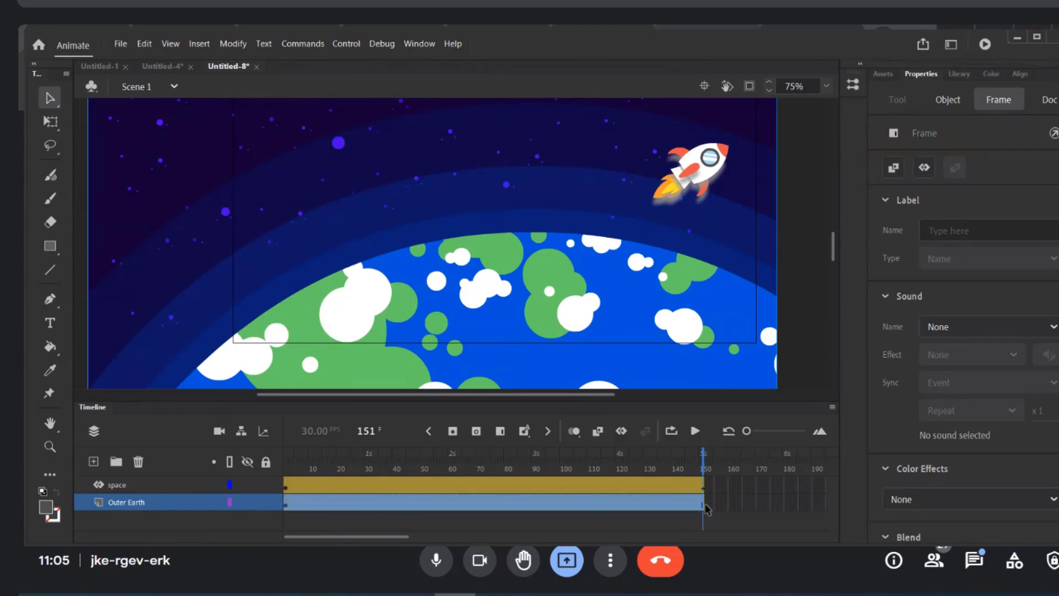
pyautogui.click(120, 486)
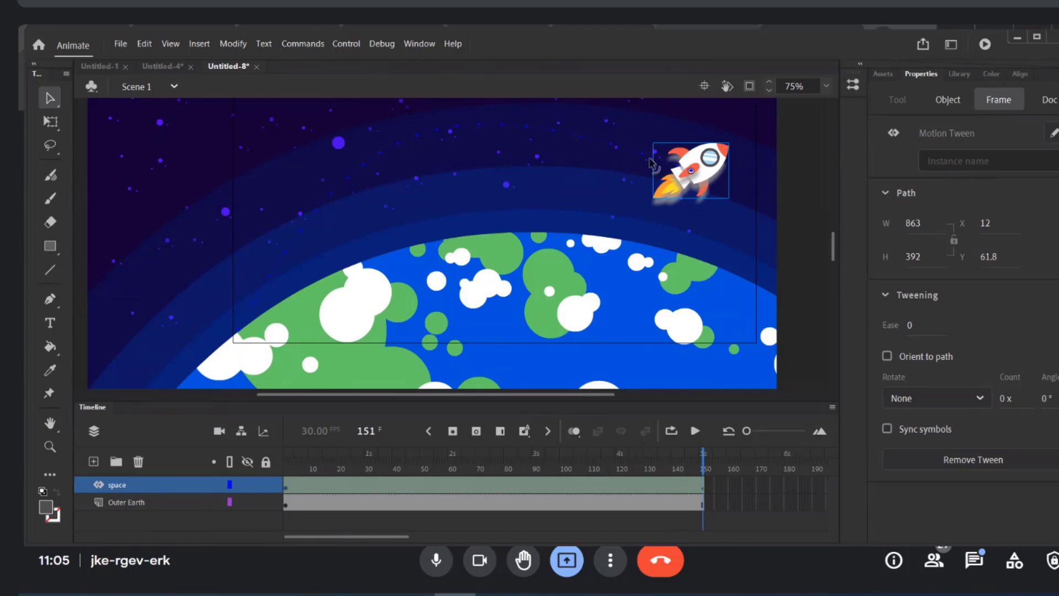
pyautogui.click(375, 169)
pyautogui.moveTo(359, 156); pyautogui.dragTo(367, 172)
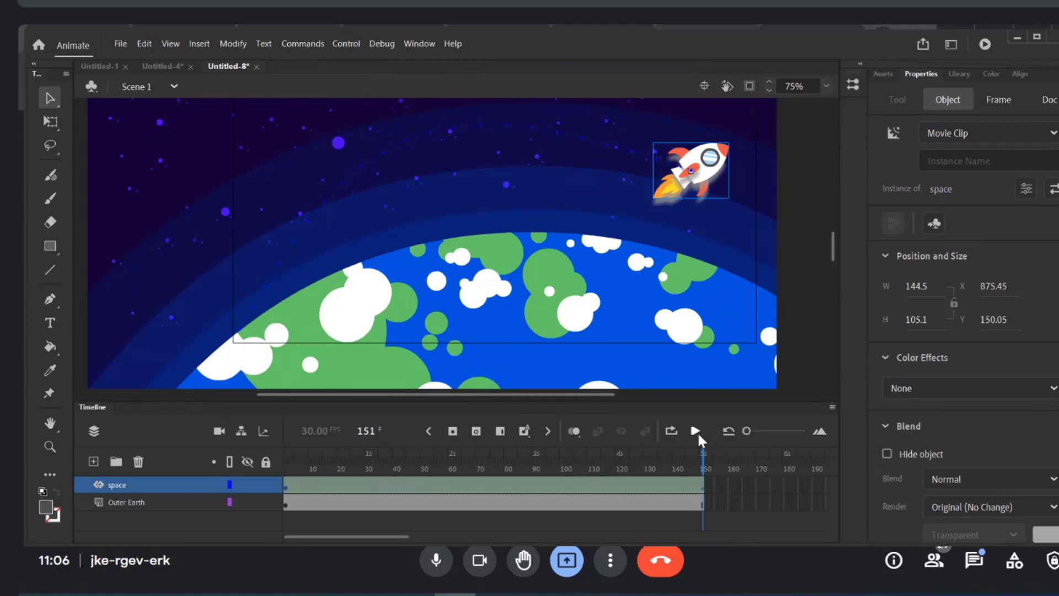
pyautogui.click(985, 45)
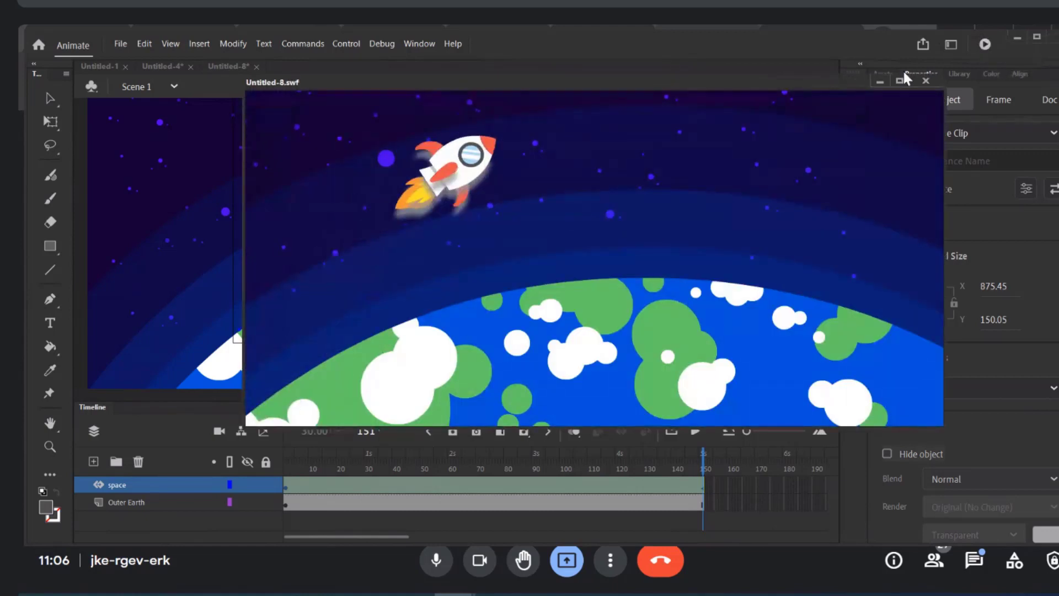
pyautogui.moveTo(805, 75); pyautogui.dragTo(760, 35)
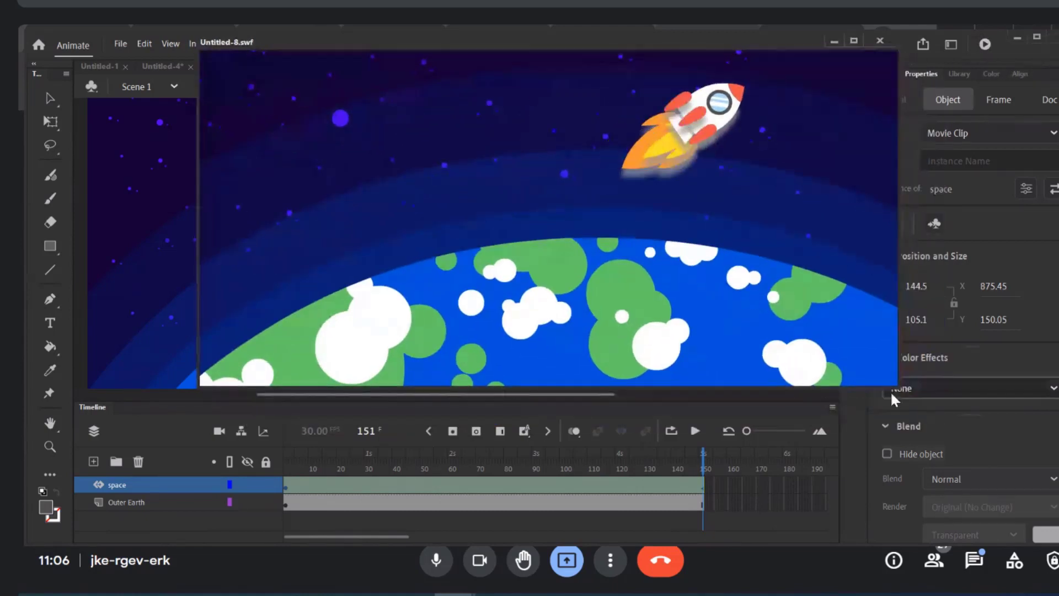
pyautogui.moveTo(894, 385); pyautogui.dragTo(974, 506)
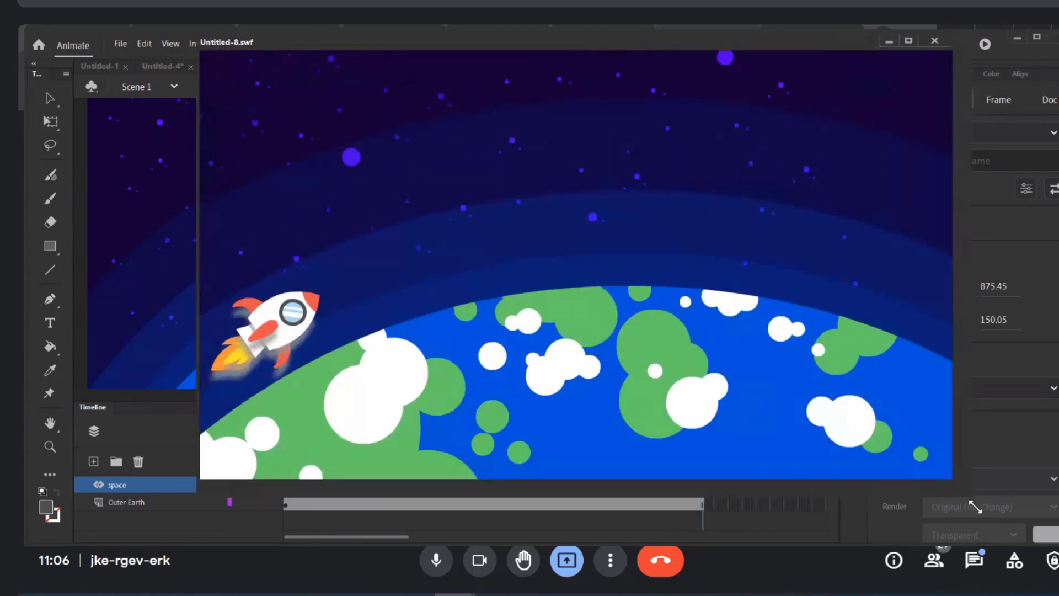
pyautogui.moveTo(794, 38); pyautogui.dragTo(686, 42)
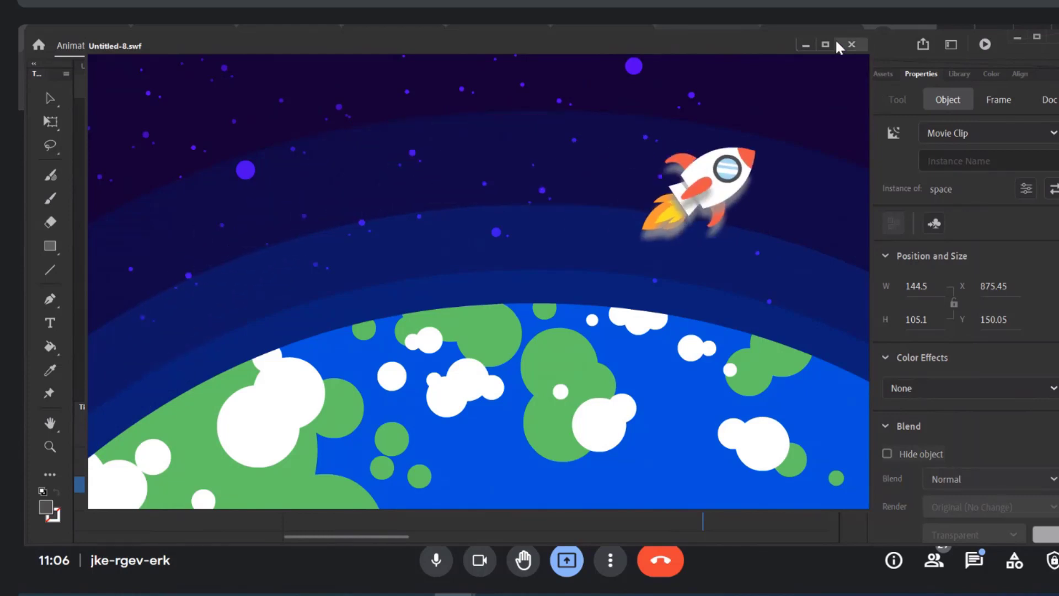
pyautogui.click(850, 44)
pyautogui.click(120, 43)
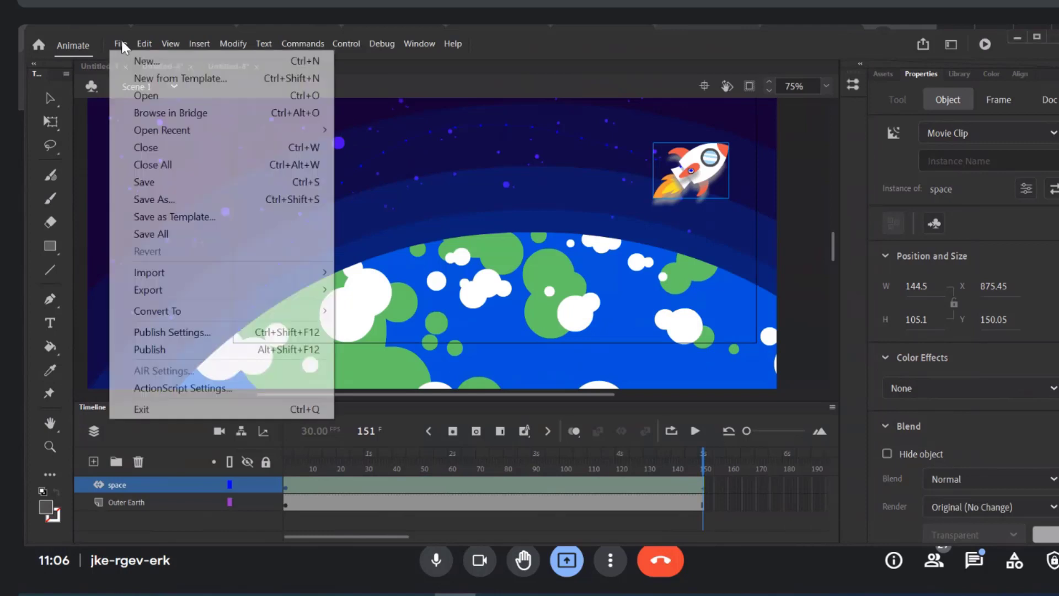
pyautogui.click(186, 201)
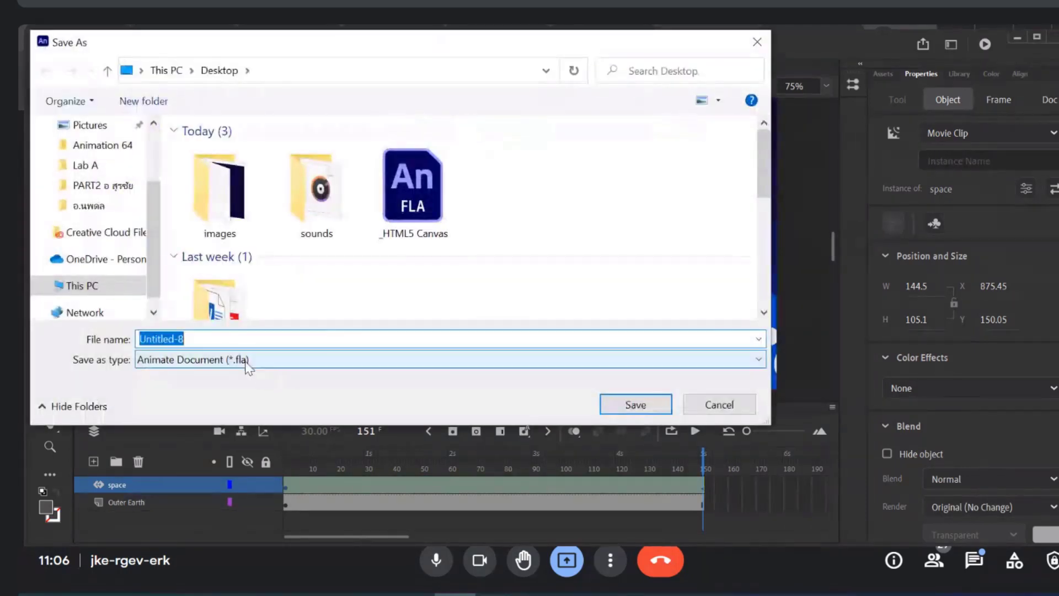
pyautogui.click(719, 405)
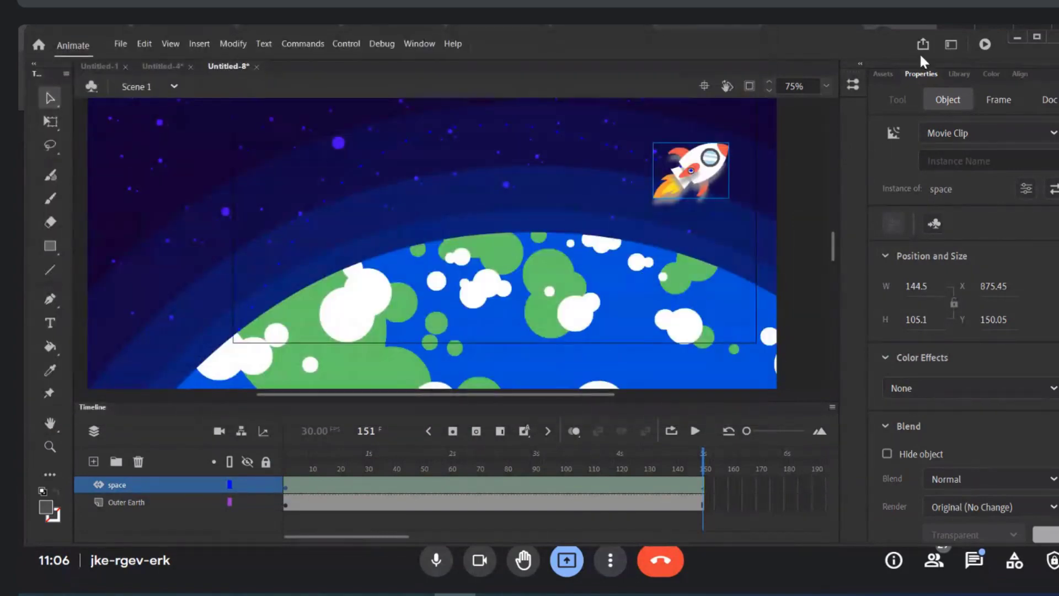
# Look at the publish formats with Animated GIF (.gif) selected, and dismiss them without publishing
pyautogui.click(922, 47)
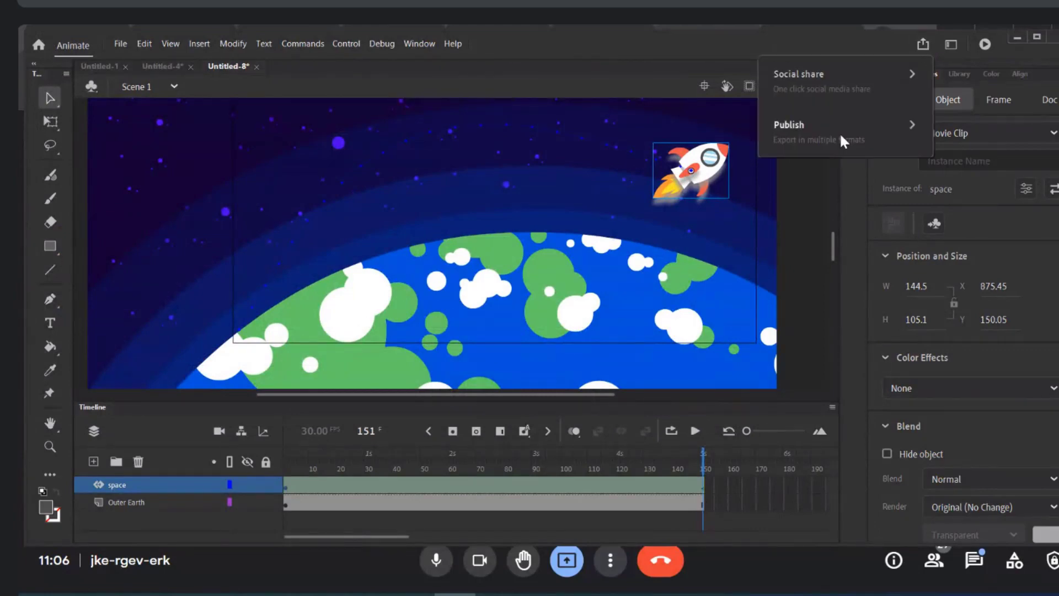
pyautogui.click(864, 129)
pyautogui.click(800, 122)
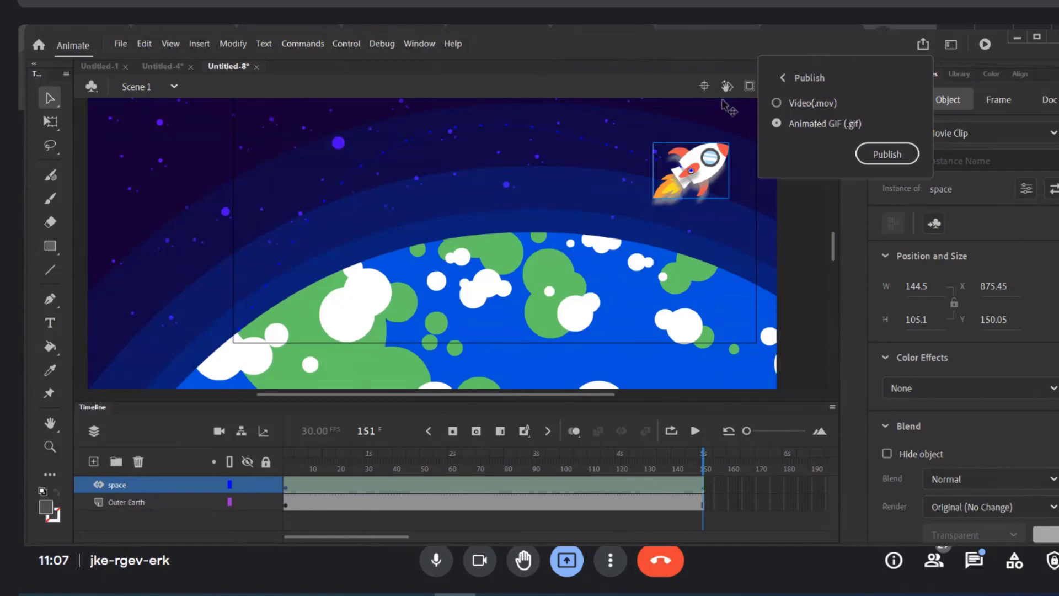
pyautogui.click(687, 63)
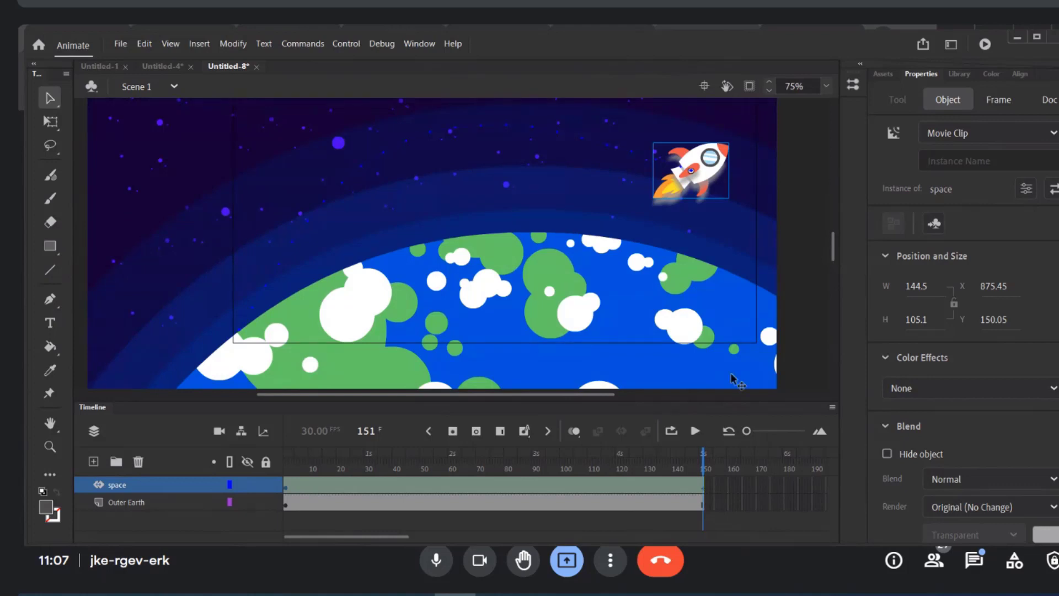
# Turn on timeline looping and extend the loop range from frame 1 to frame 151
pyautogui.click(671, 433)
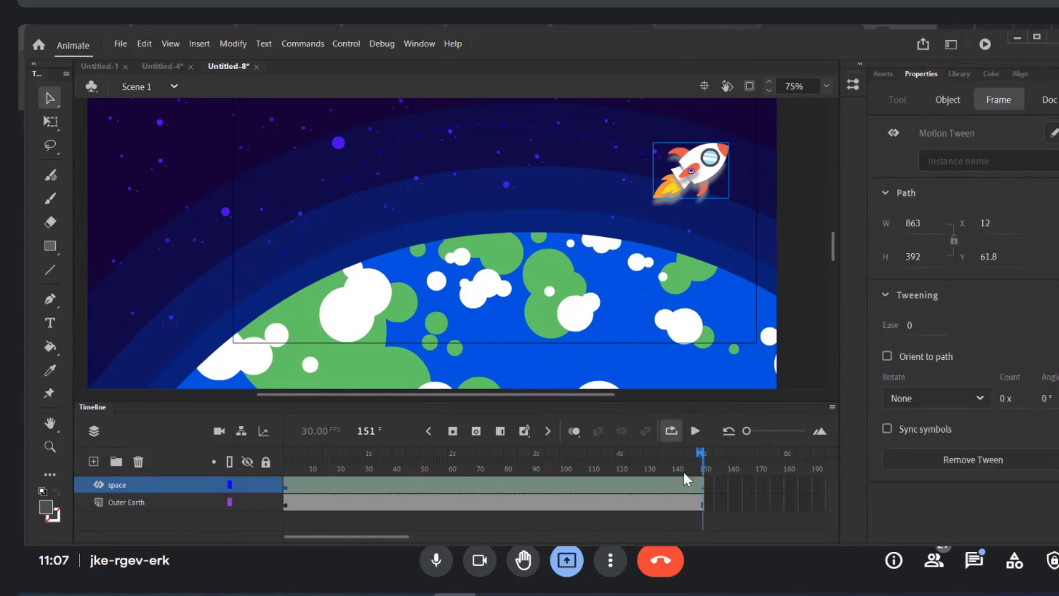
pyautogui.click(726, 459)
pyautogui.click(672, 440)
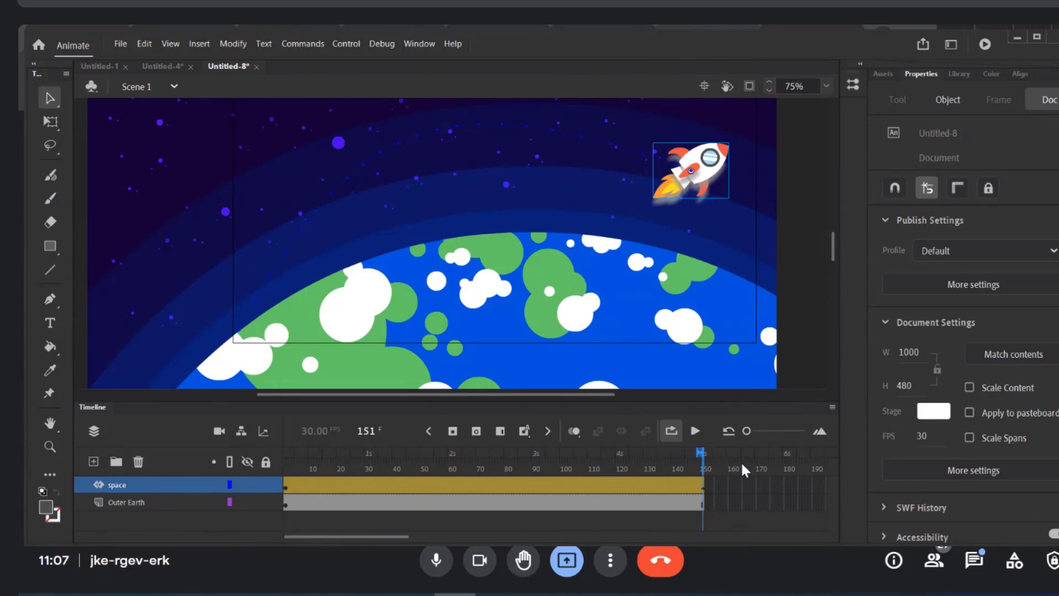
pyautogui.click(670, 430)
pyautogui.moveTo(699, 452); pyautogui.dragTo(275, 454)
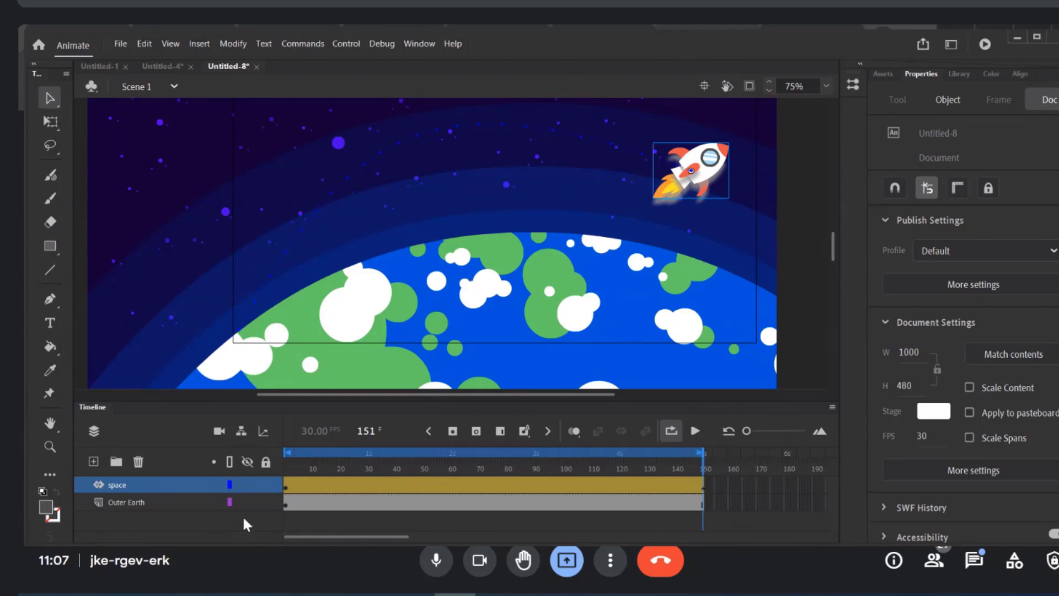
# Test the movie again, close the preview window, and deselect the rocket
pyautogui.click(984, 44)
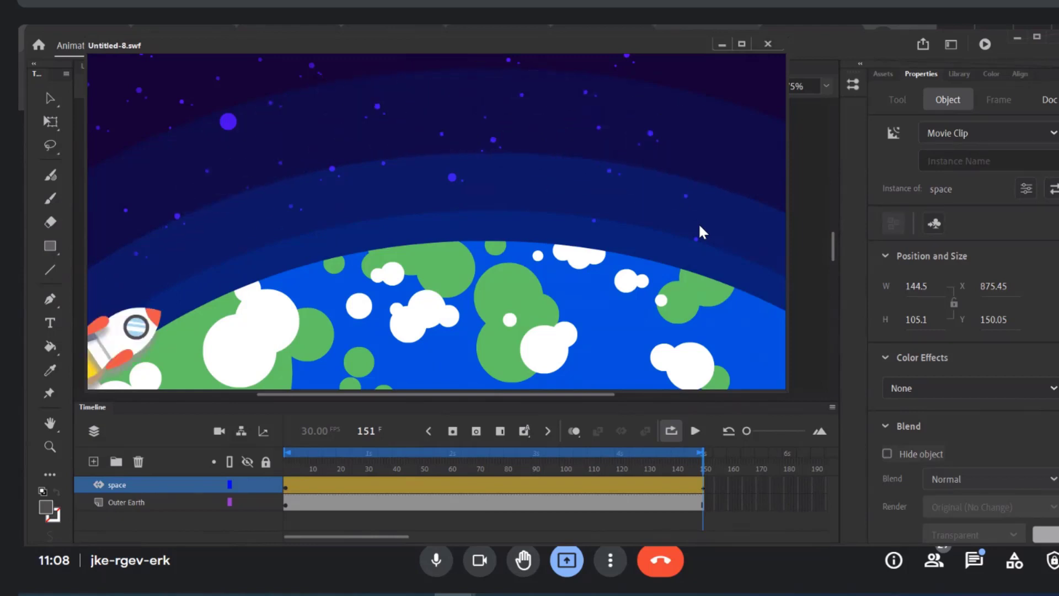
pyautogui.click(772, 48)
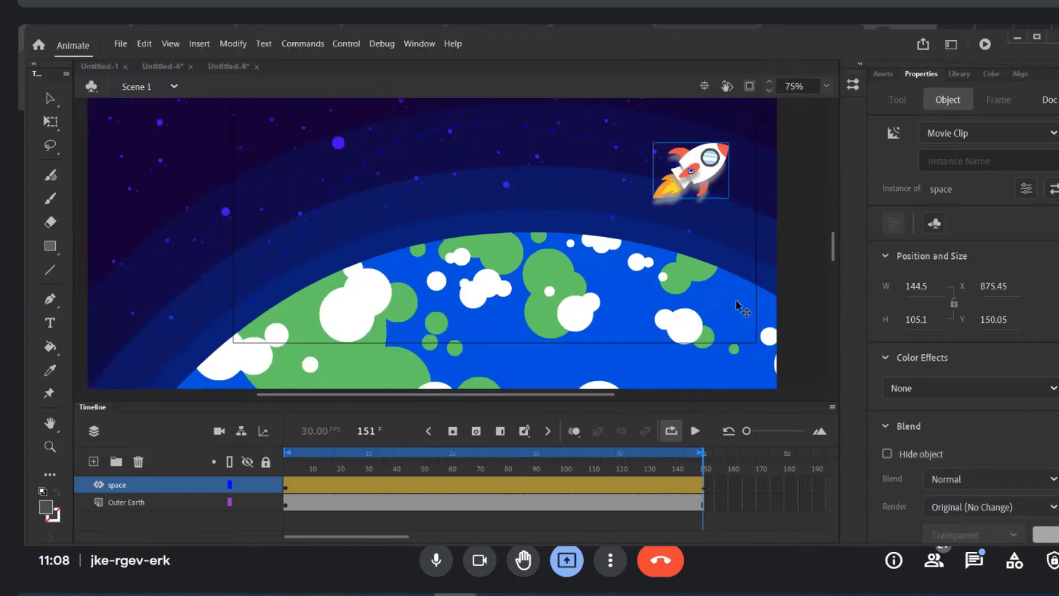
pyautogui.click(811, 333)
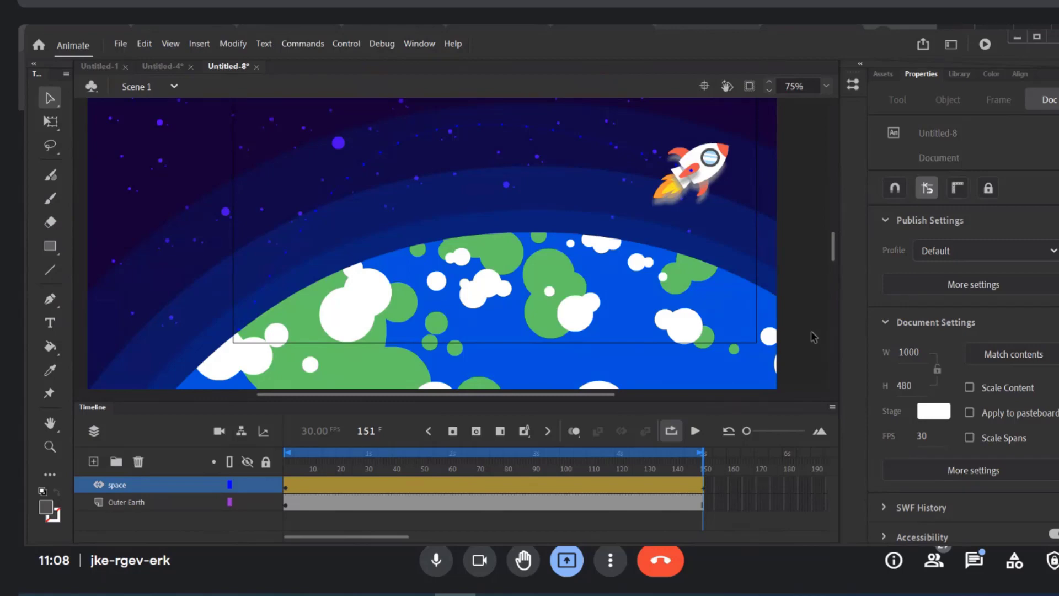
# Switch to Illustrator, move the ringed planet in space.ai to about X 157, Y 435 px, copy it, and return to Animate
pyautogui.scroll(3, 813, 336)
pyautogui.scroll(-3, 798, 349)
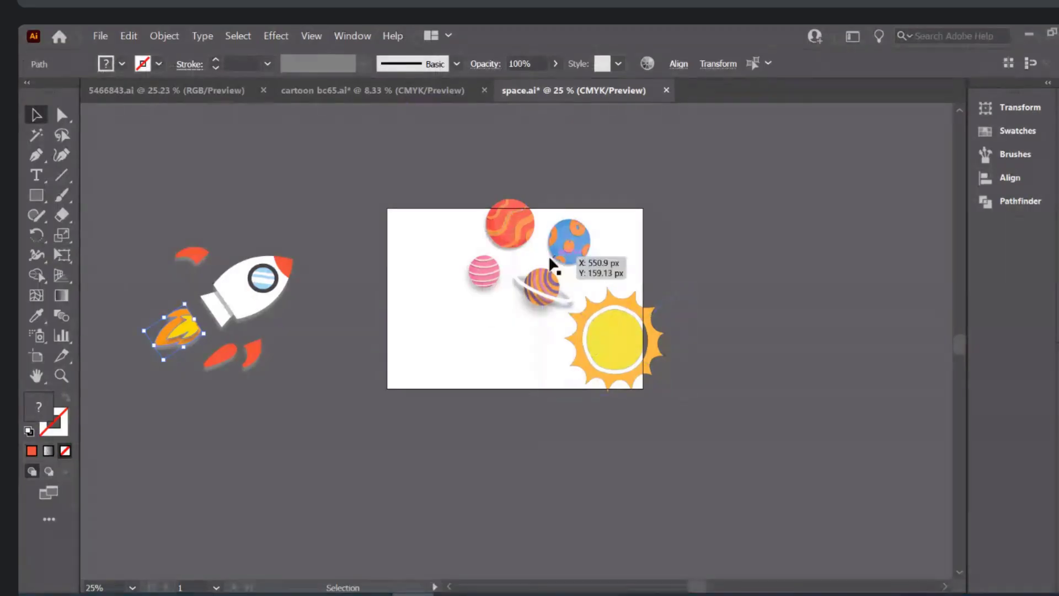
pyautogui.click(523, 285)
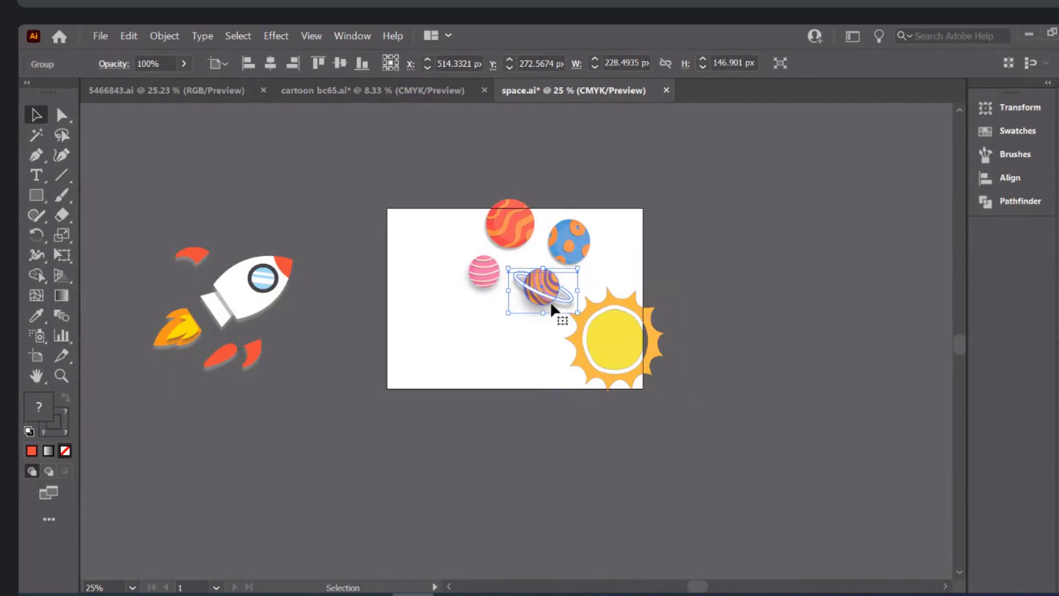
pyautogui.moveTo(546, 292); pyautogui.dragTo(434, 340)
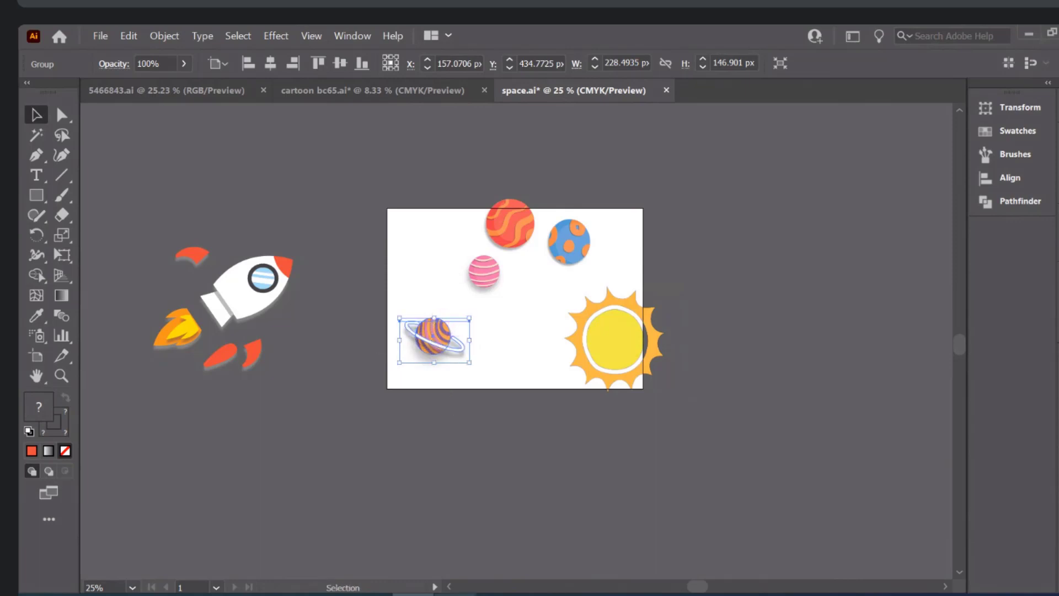
pyautogui.hotkey('alt', 'Tab')
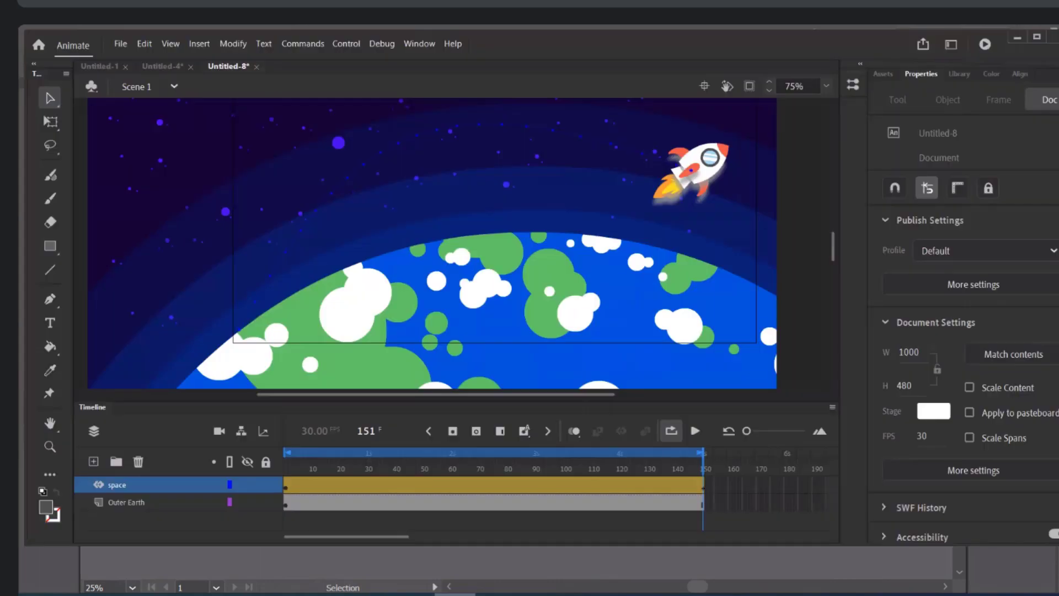
# Add a layer above the space layer and paste the copied ringed planet onto the stage
pyautogui.click(95, 461)
pyautogui.click(121, 484)
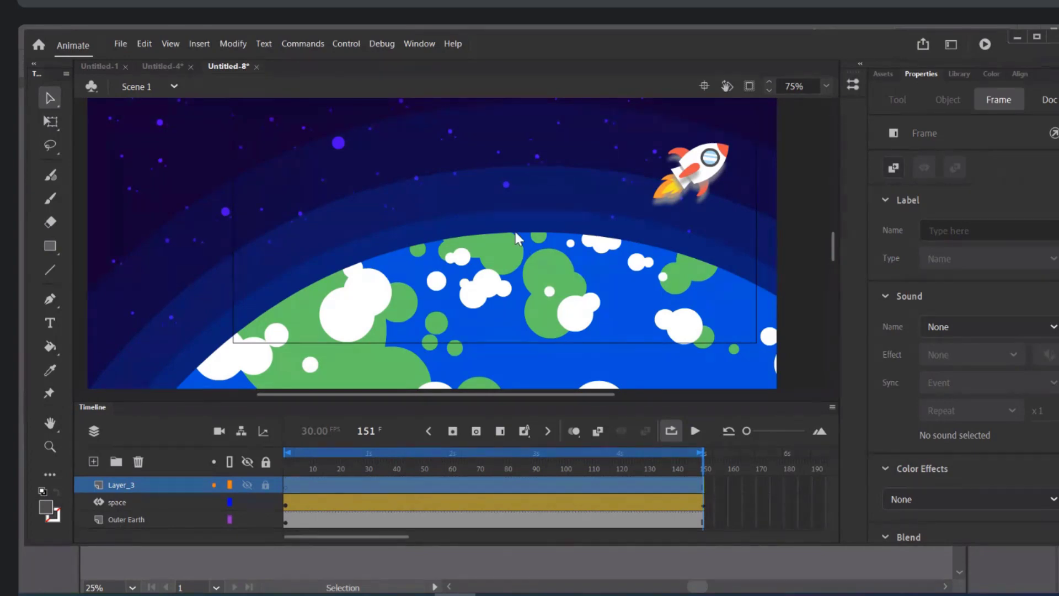
pyautogui.hotkey('ctrl', 'v')
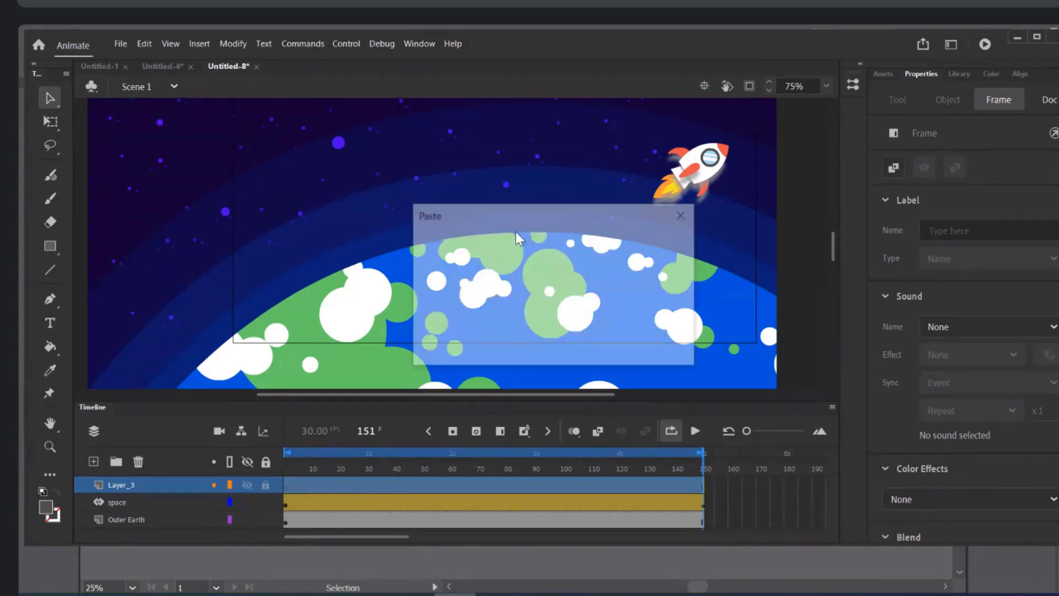
pyautogui.click(576, 347)
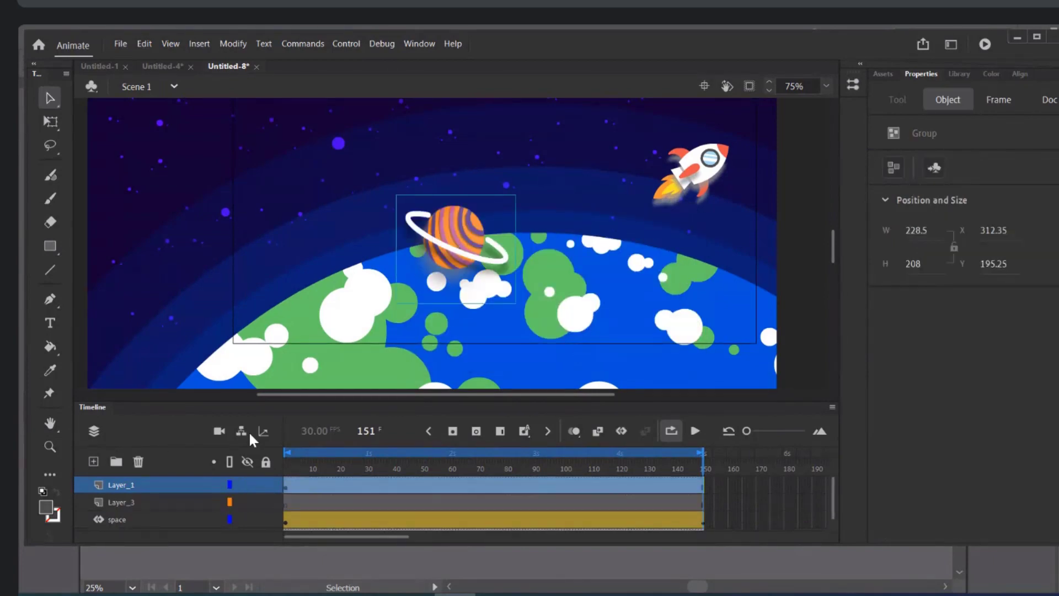
# Delete the empty Layer_3 between the planet's layer and the space layer
pyautogui.scroll(-1, 134, 502)
pyautogui.scroll(1, 134, 502)
pyautogui.click(134, 503)
pyautogui.click(137, 462)
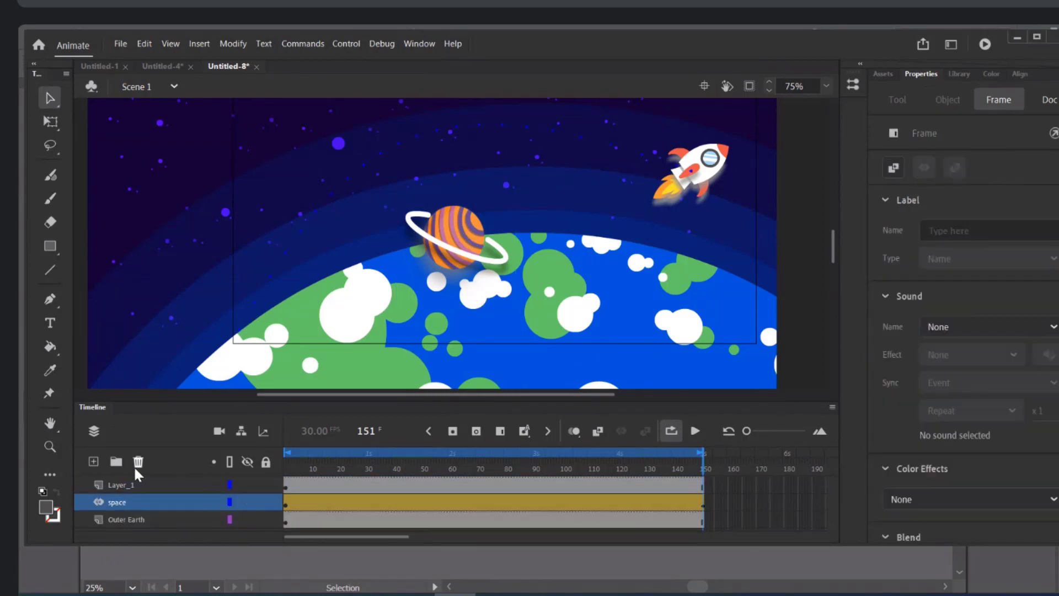
# Move the ringed planet to the upper left of the stage, at about X 24, Y 98
pyautogui.click(466, 243)
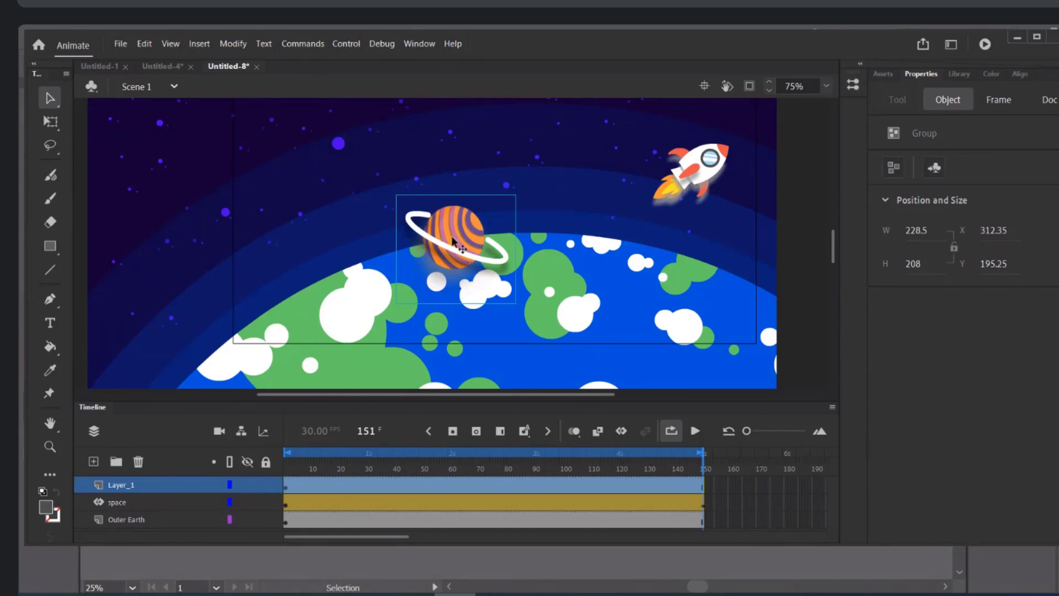
pyautogui.moveTo(453, 241); pyautogui.dragTo(298, 204)
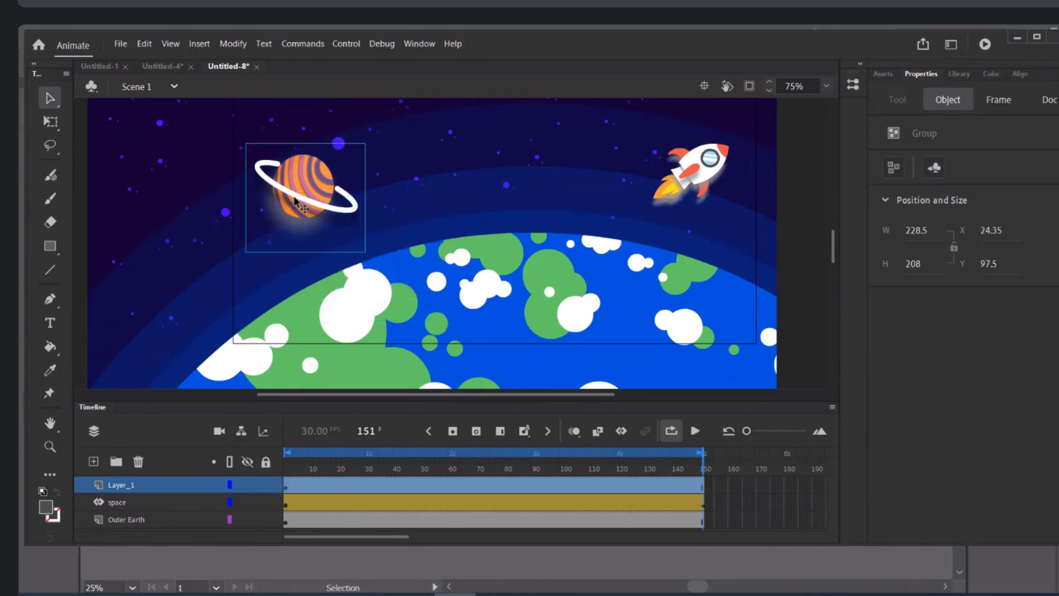
pyautogui.scroll(3, 316, 226)
pyautogui.scroll(-3, 314, 225)
# Rename the ringed planet's layer, Layer_1, as star
pyautogui.click(124, 480)
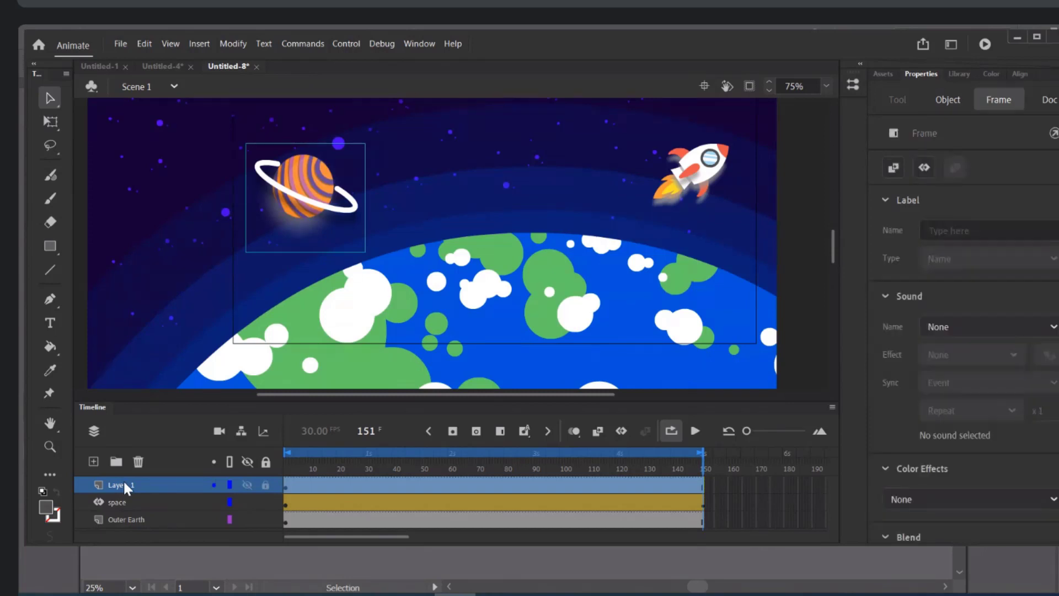
pyautogui.doubleClick(153, 485)
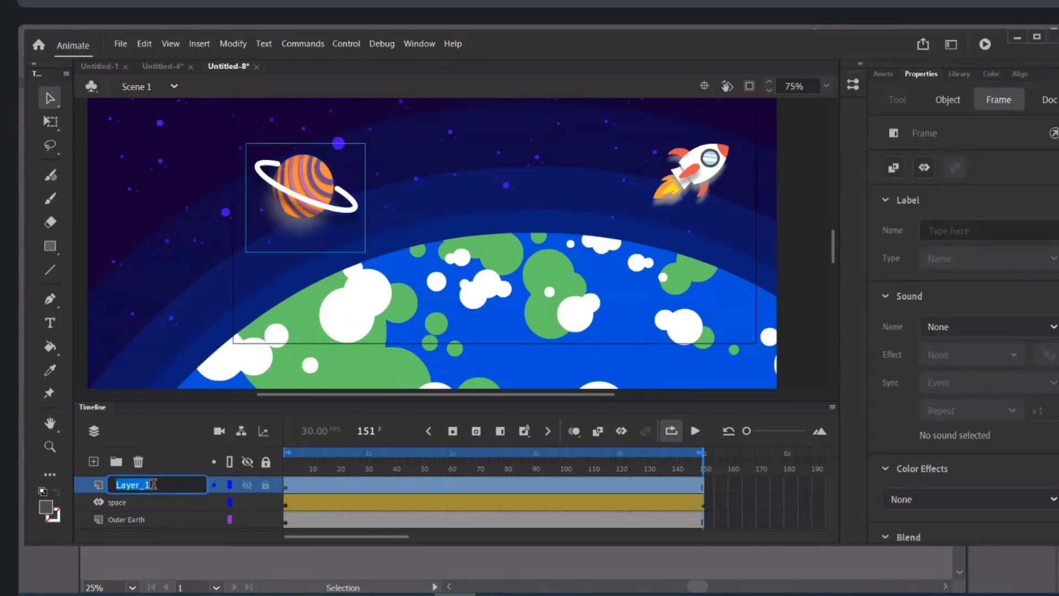
pyautogui.write('star')
pyautogui.press('Return')
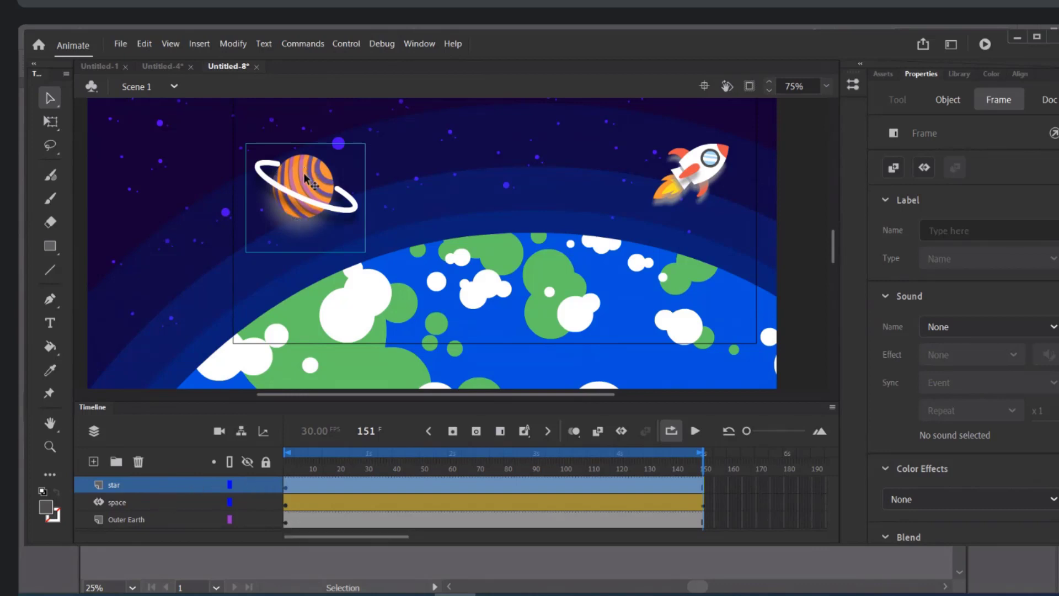
# Convert the ringed planet into a movie clip symbol named start
pyautogui.rightClick(304, 196)
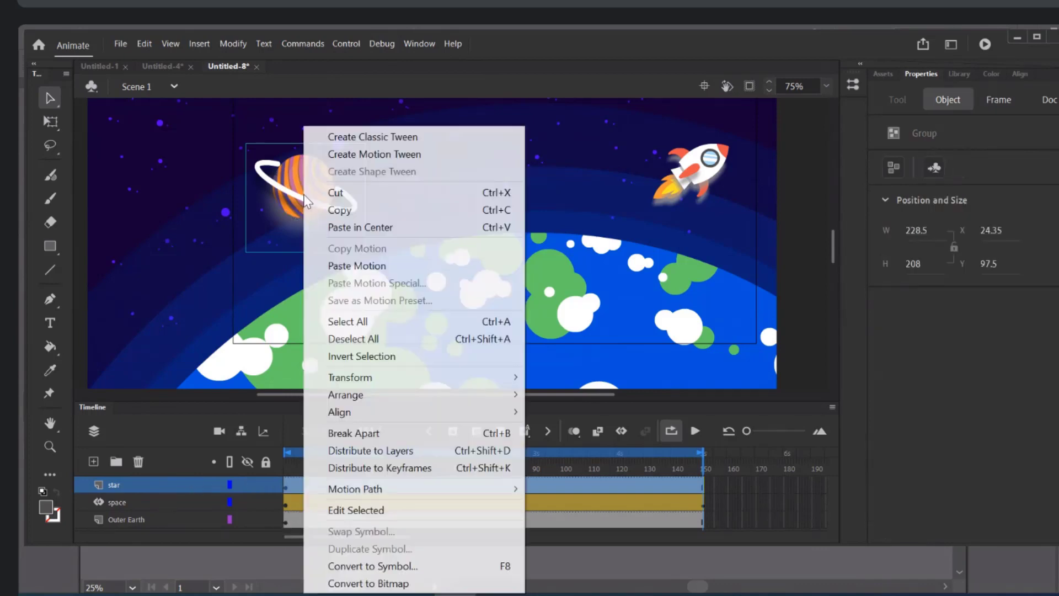
pyautogui.click(365, 571)
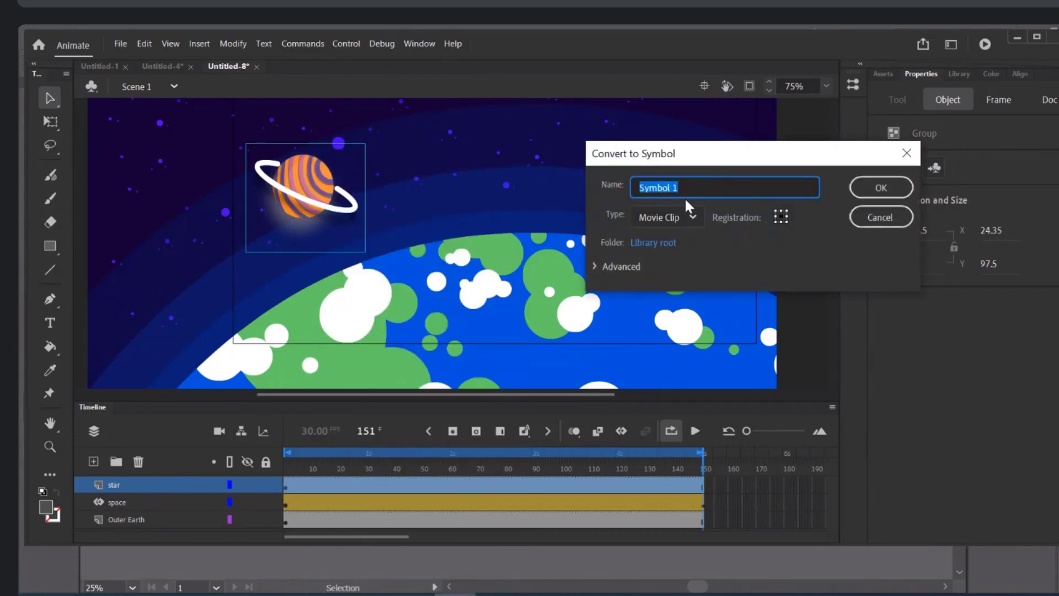
pyautogui.write('start')
pyautogui.press('Return')
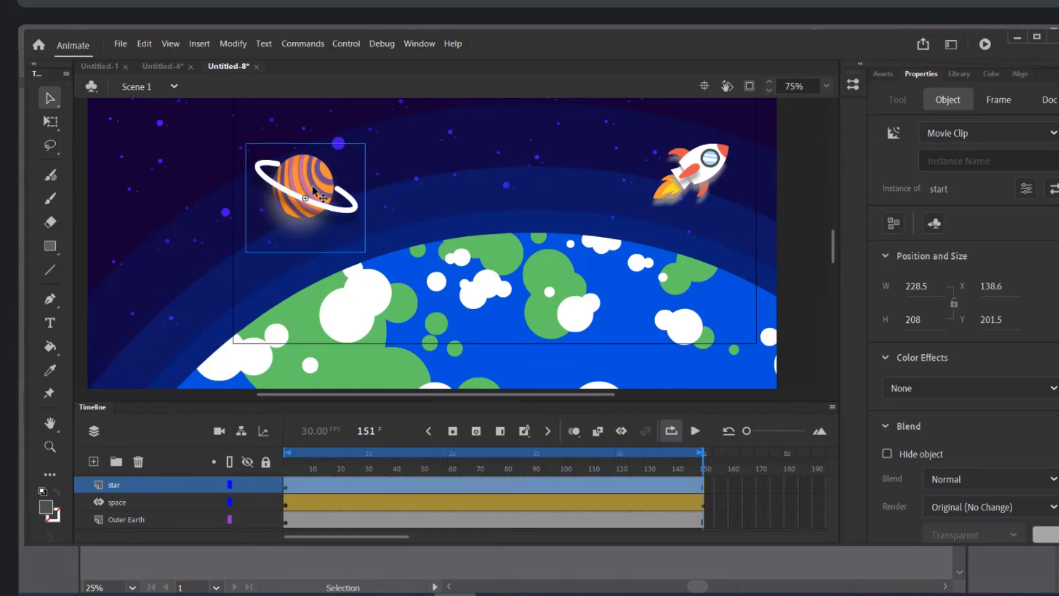
# Open the start movie clip for editing and insert a keyframe at frame 11 of its Layer_1
pyautogui.doubleClick(313, 187)
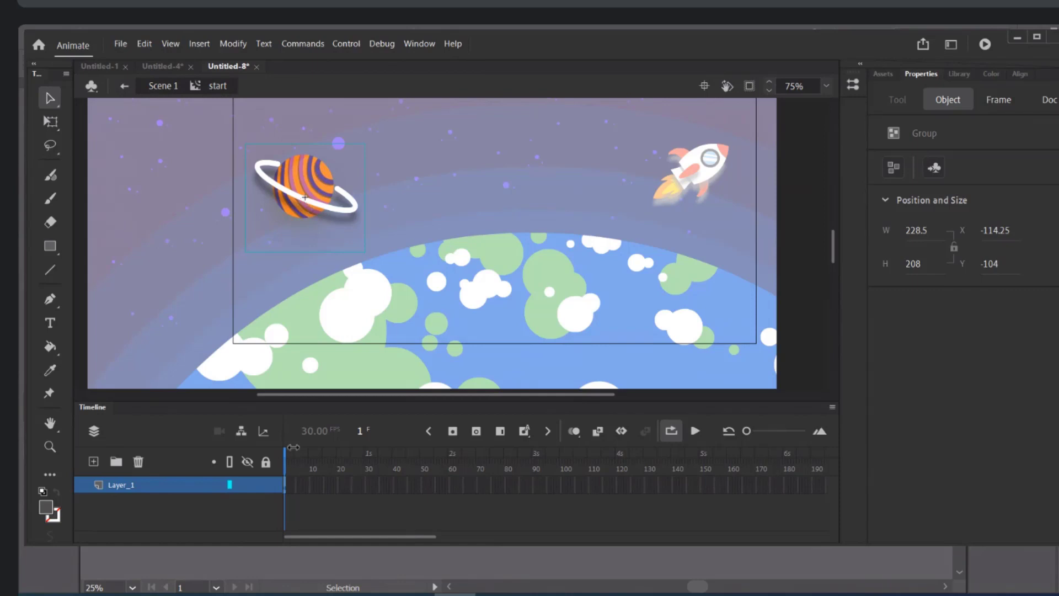
pyautogui.click(312, 485)
pyautogui.hotkey('ctrl', 'shift', 'a')
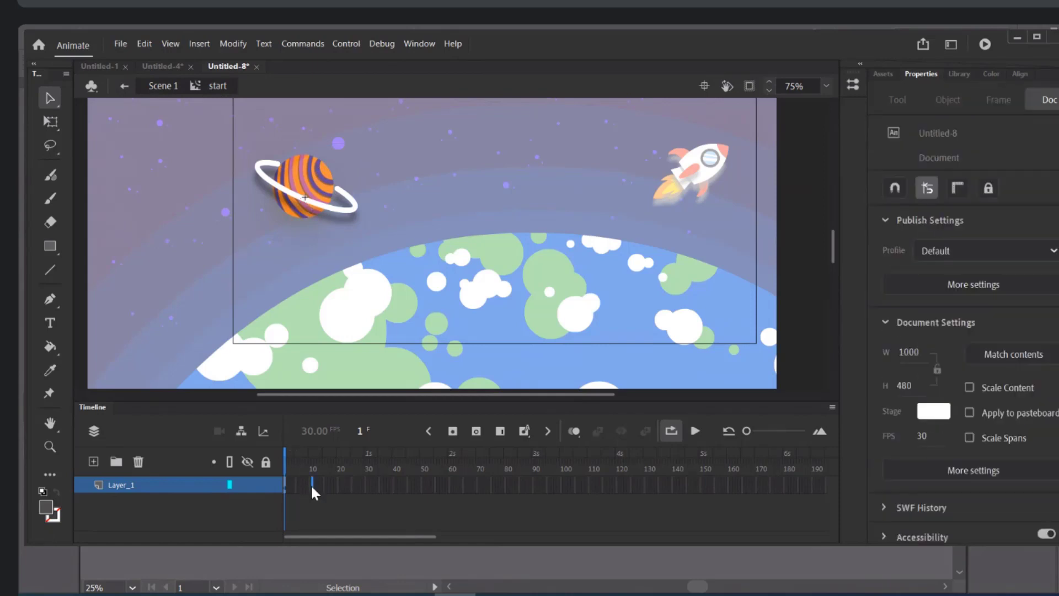
pyautogui.rightClick(312, 485)
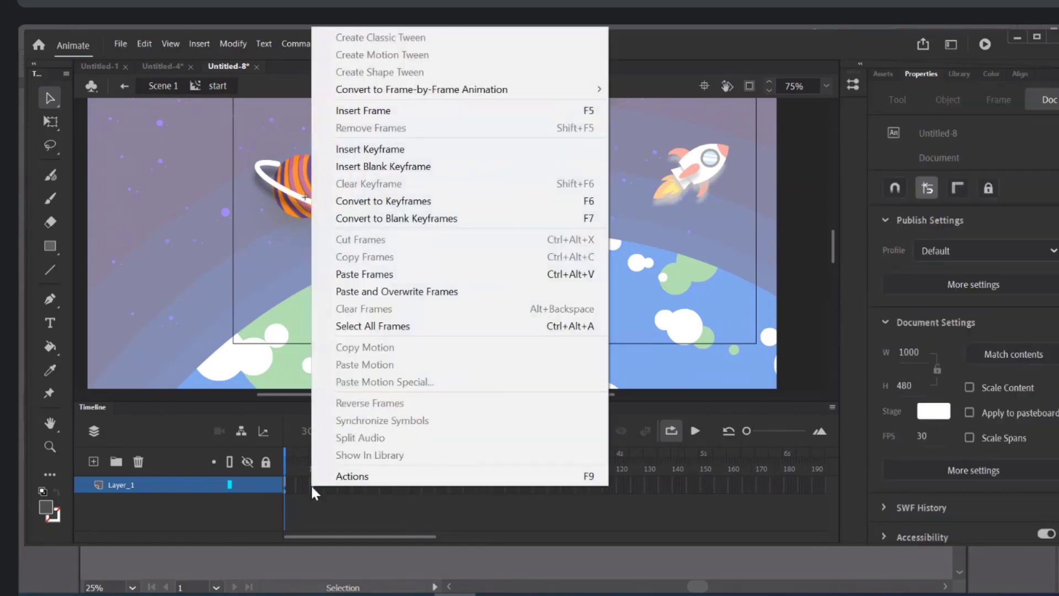
pyautogui.click(312, 486)
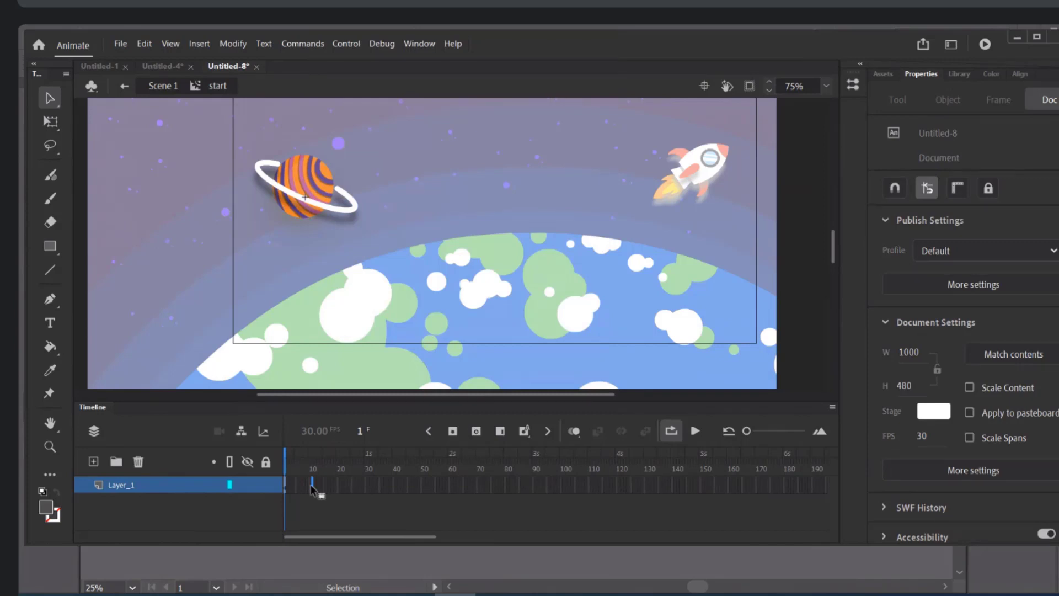
pyautogui.rightClick(312, 487)
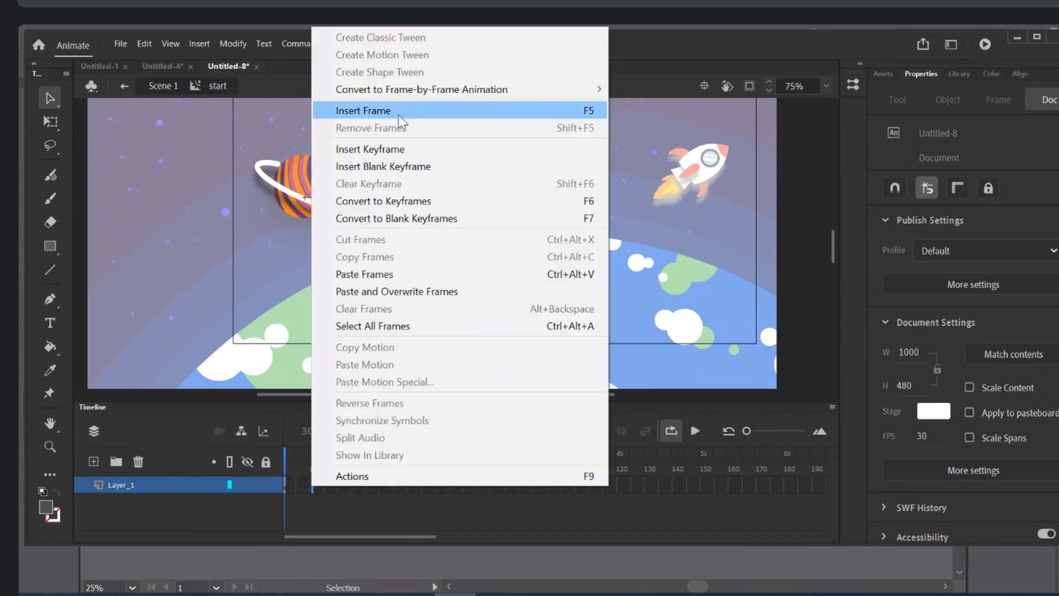
pyautogui.click(398, 149)
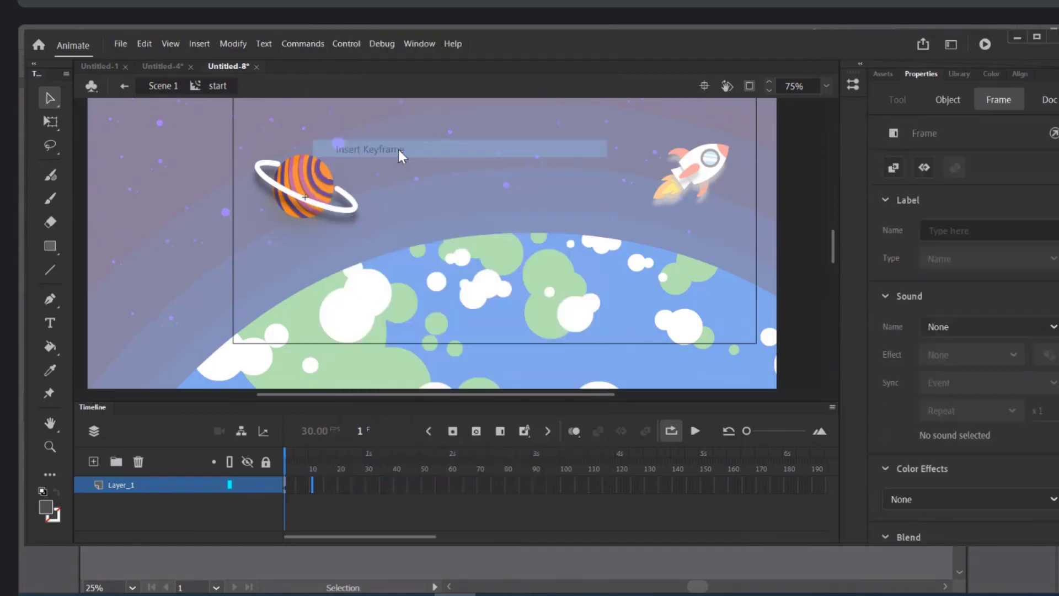
# Rotate the ringed planet clockwise at frame 11 until its ring stands nearly upright
pyautogui.click(313, 196)
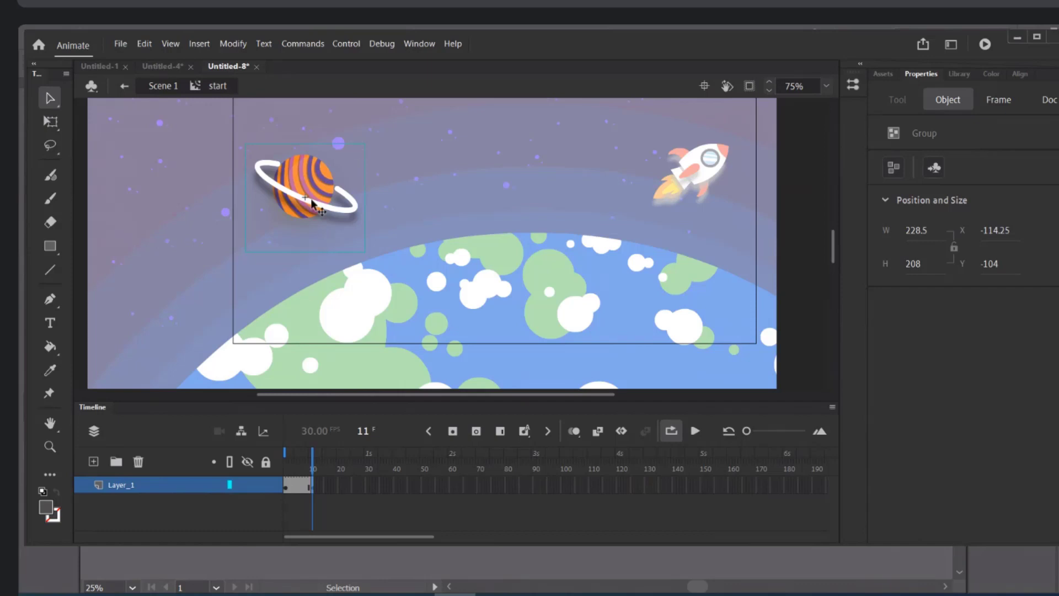
pyautogui.click(312, 486)
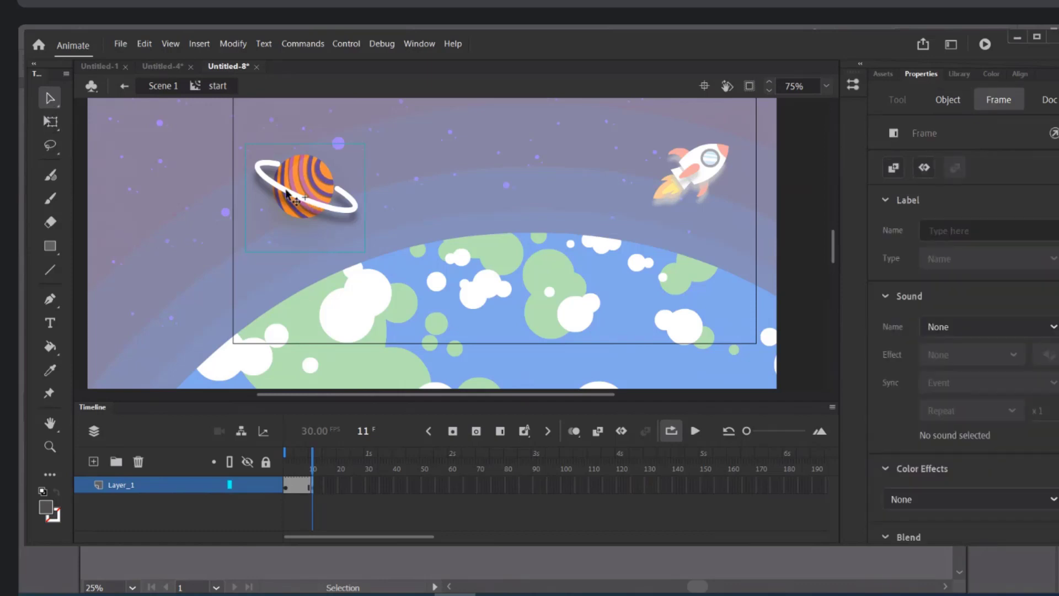
pyautogui.click(295, 208)
pyautogui.click(50, 121)
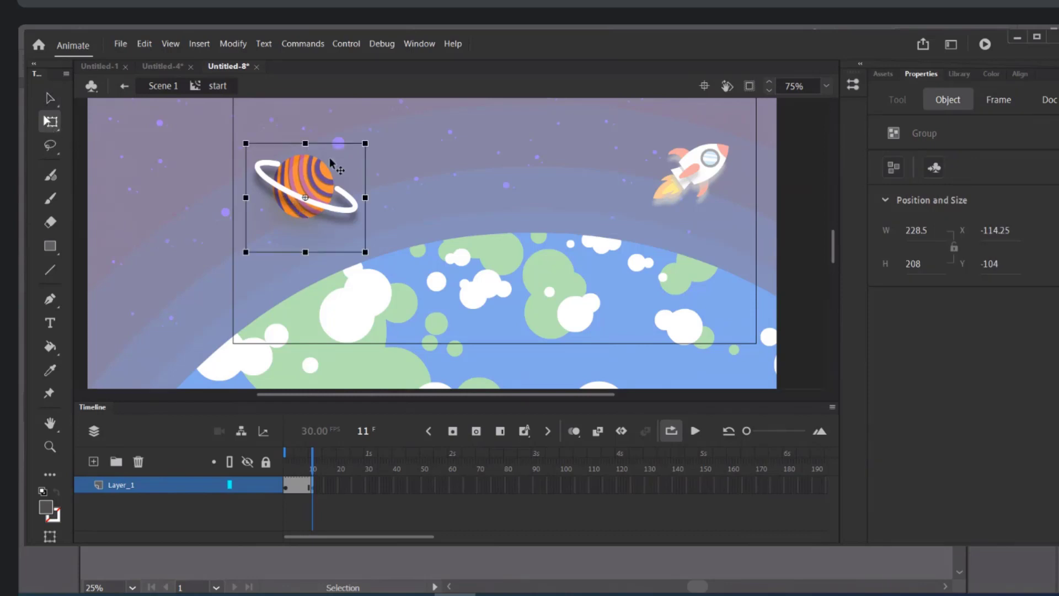
pyautogui.moveTo(375, 144); pyautogui.dragTo(388, 179)
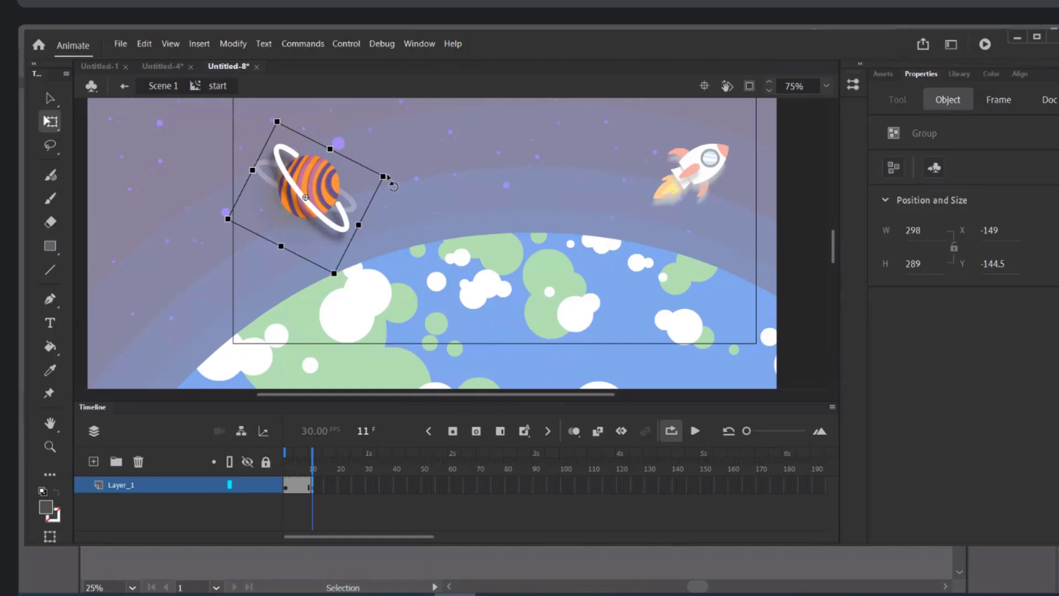
pyautogui.hotkey('ctrl', 'z')
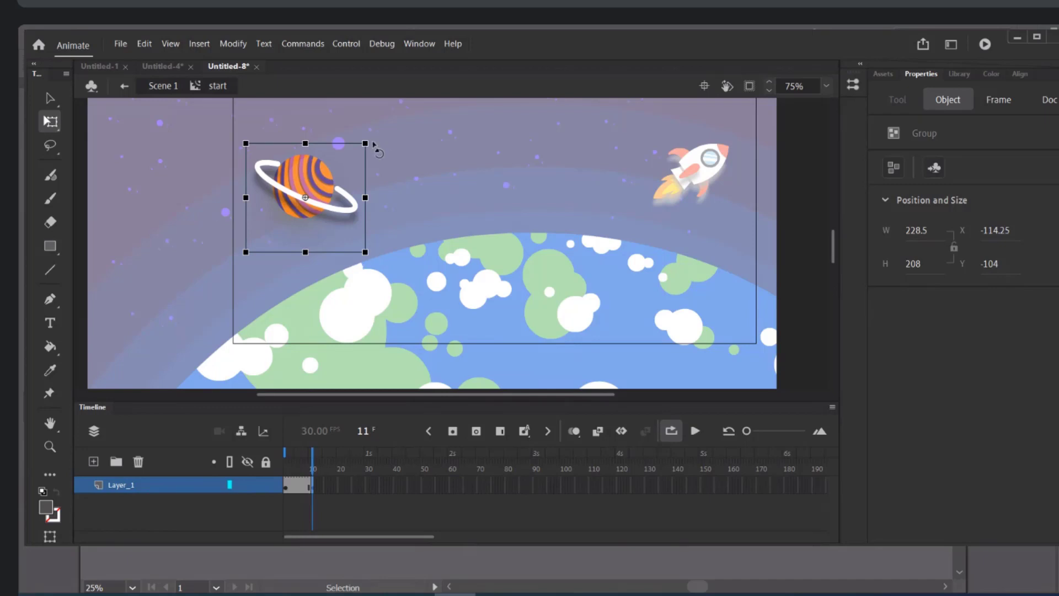
pyautogui.moveTo(373, 142); pyautogui.dragTo(396, 200)
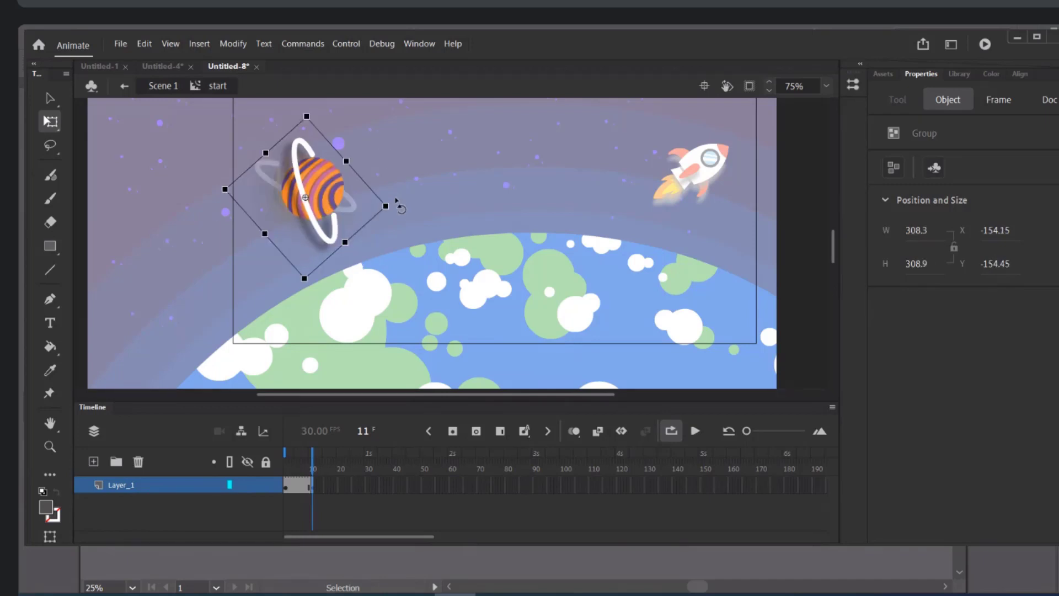
# Insert a keyframe at frame 21 and rotate the planet further clockwise until its ring slopes up to the right
pyautogui.click(339, 484)
pyautogui.rightClick(338, 485)
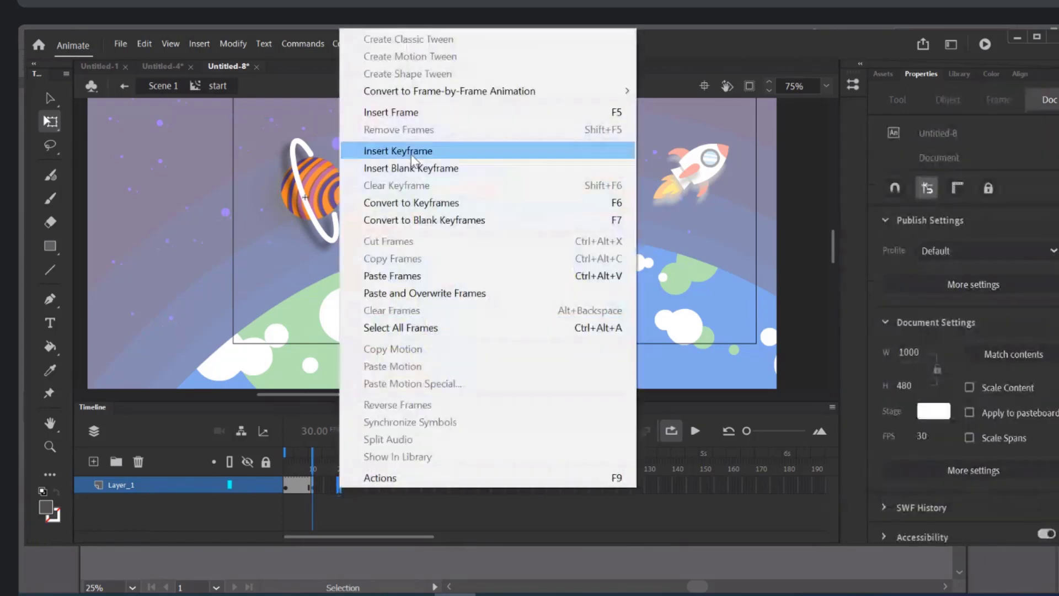
pyautogui.click(411, 154)
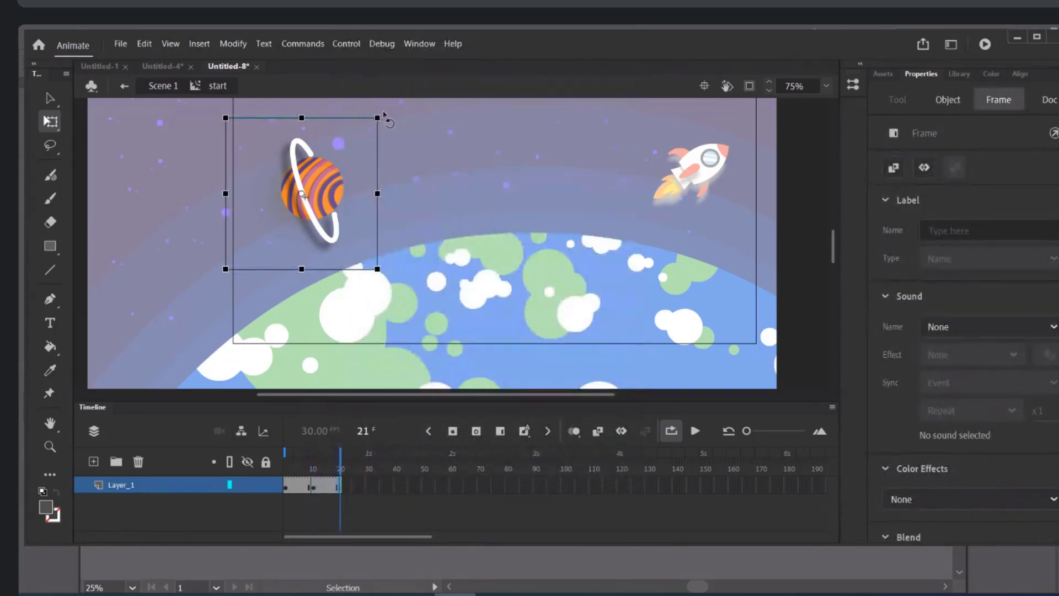
pyautogui.moveTo(392, 124); pyautogui.dragTo(395, 245)
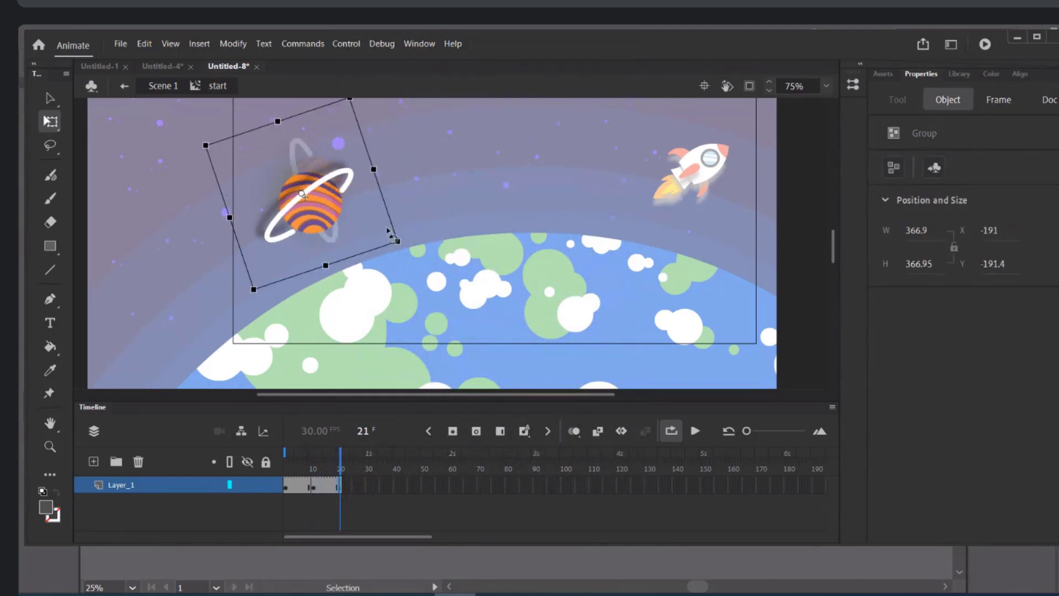
pyautogui.click(368, 489)
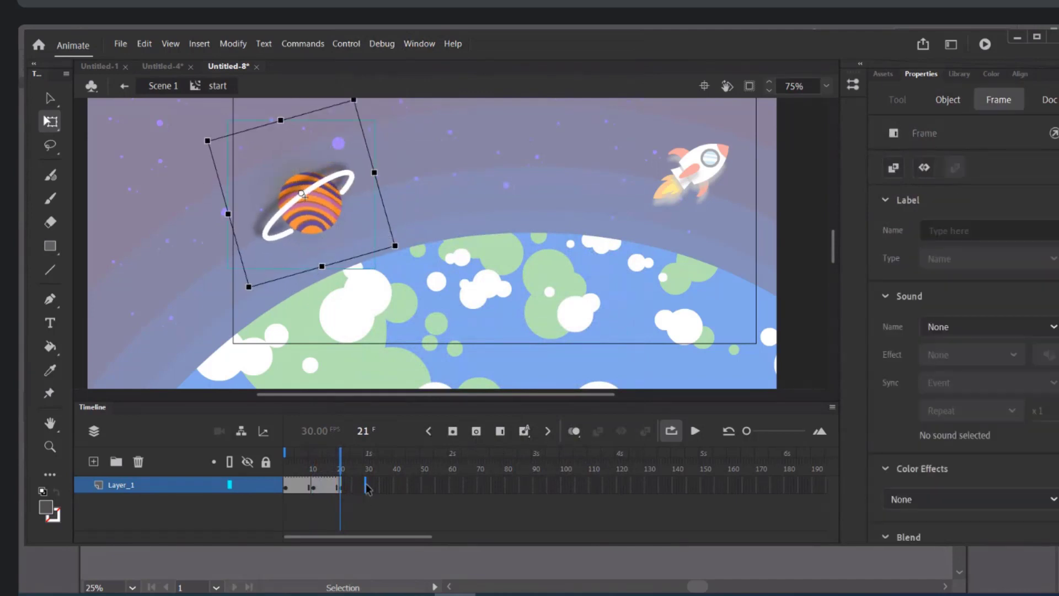
pyautogui.rightClick(367, 488)
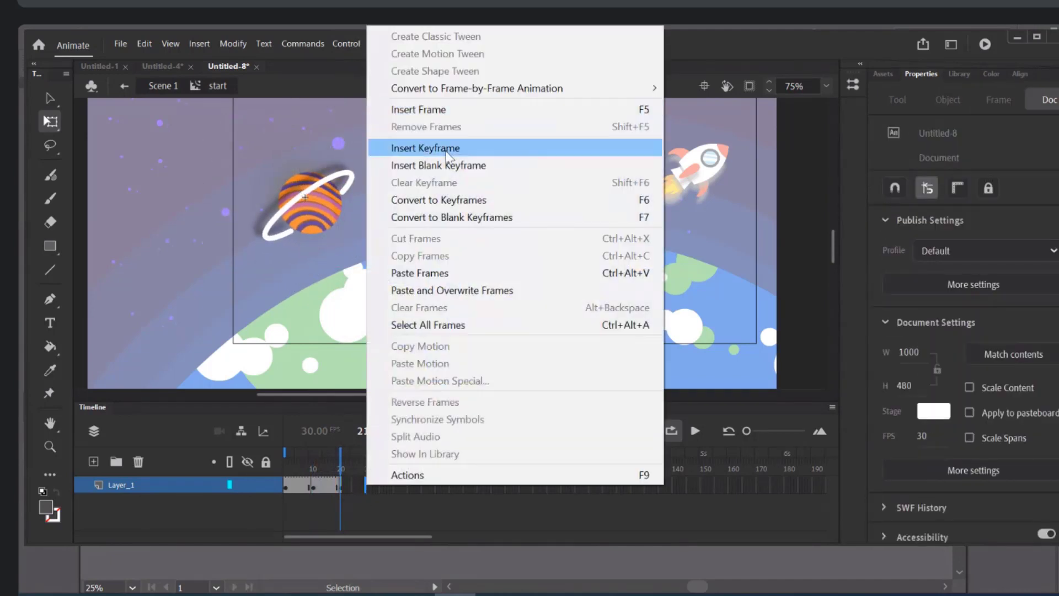
pyautogui.click(451, 164)
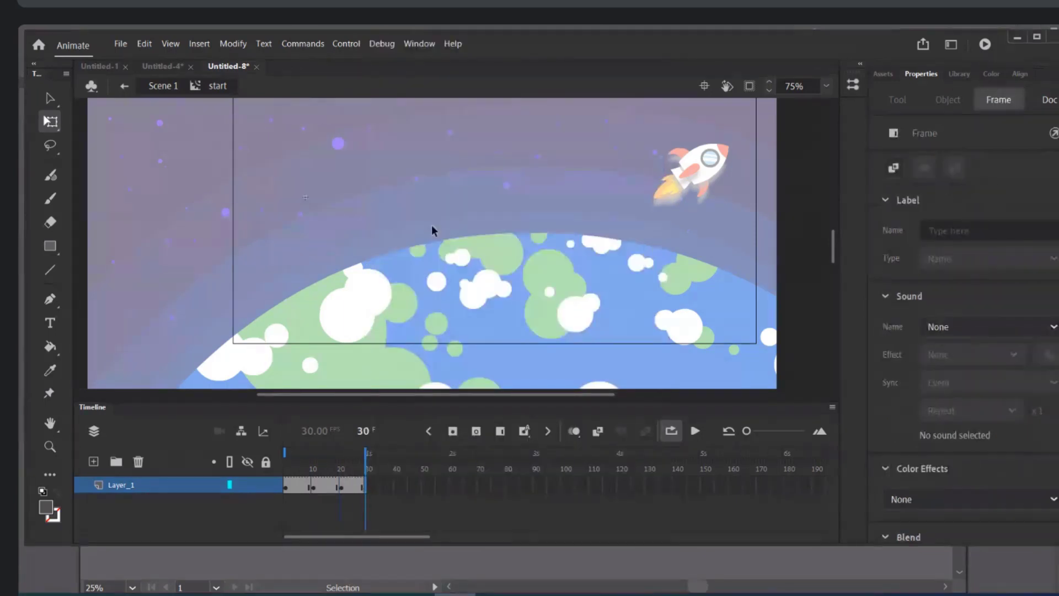
pyautogui.hotkey('ctrl', 'z')
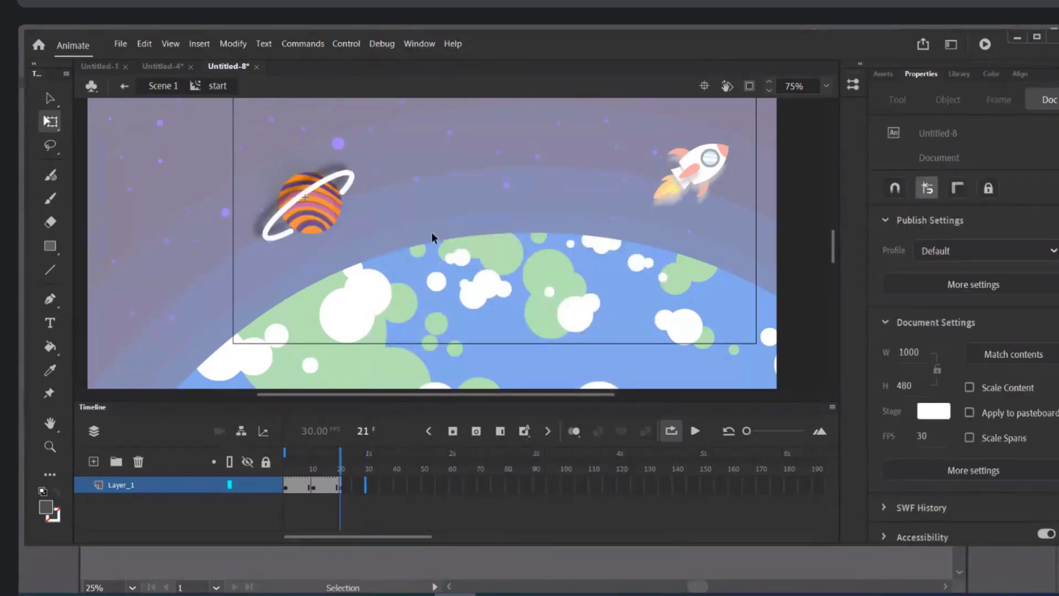
# Insert a keyframe at frame 30 and rotate the planet further clockwise until its ring slopes down to the right
pyautogui.rightClick(364, 494)
pyautogui.click(423, 154)
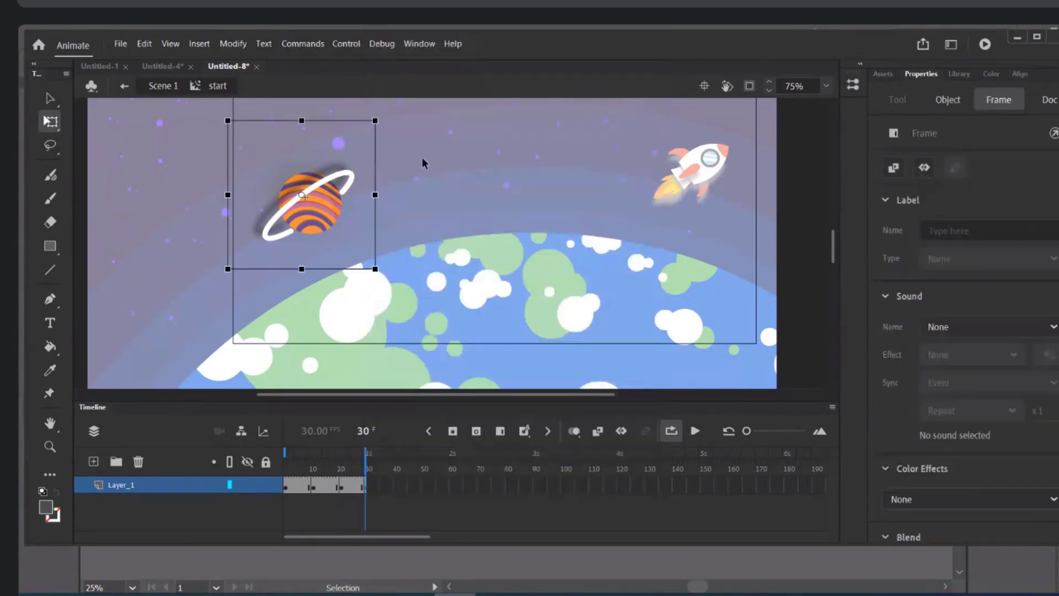
pyautogui.moveTo(384, 128); pyautogui.dragTo(404, 222)
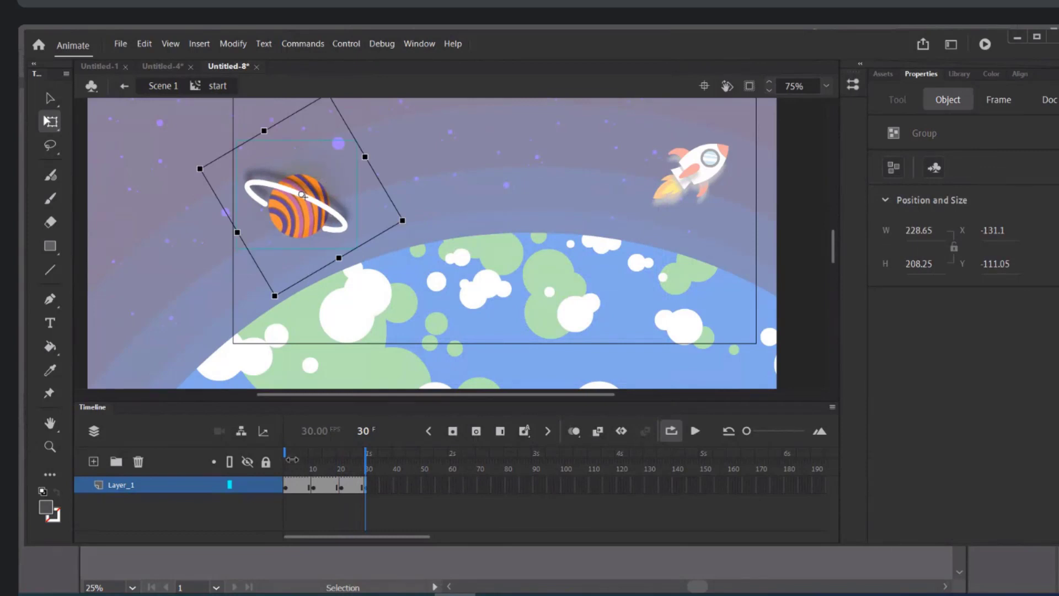
# Create classic tweens in the three spans between the planet's keyframes at frames 1, 11, 21 and 30
pyautogui.click(294, 489)
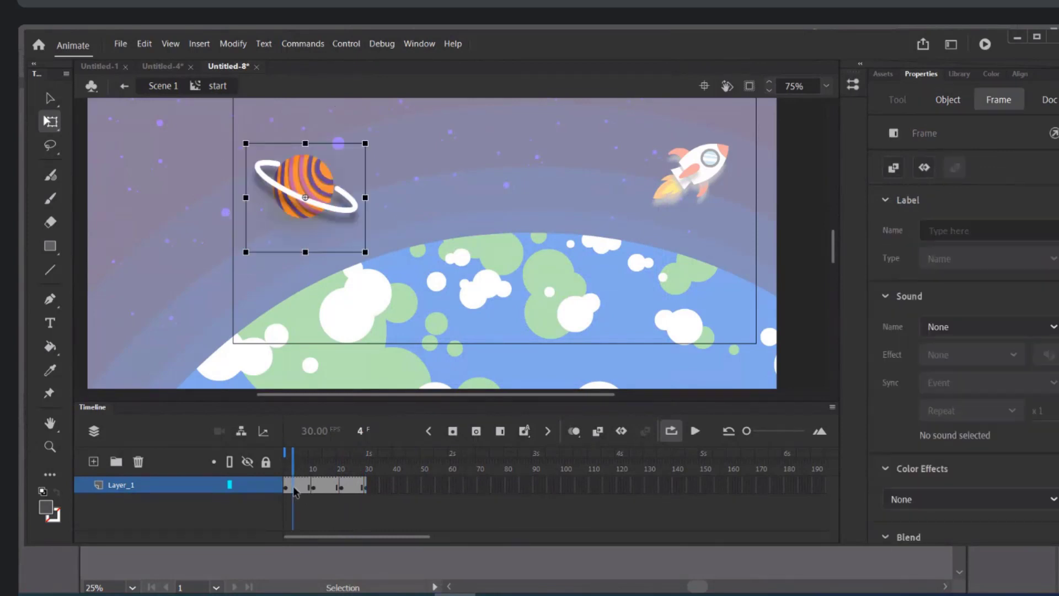
pyautogui.moveTo(296, 491); pyautogui.dragTo(299, 492)
pyautogui.rightClick(296, 488)
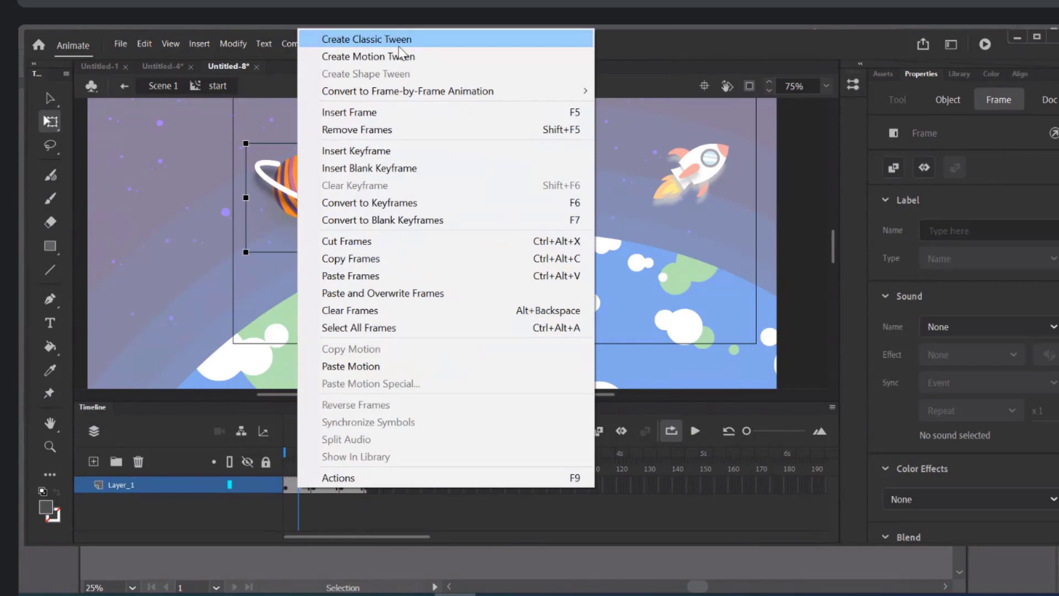
pyautogui.click(398, 40)
pyautogui.click(321, 487)
pyautogui.rightClick(321, 488)
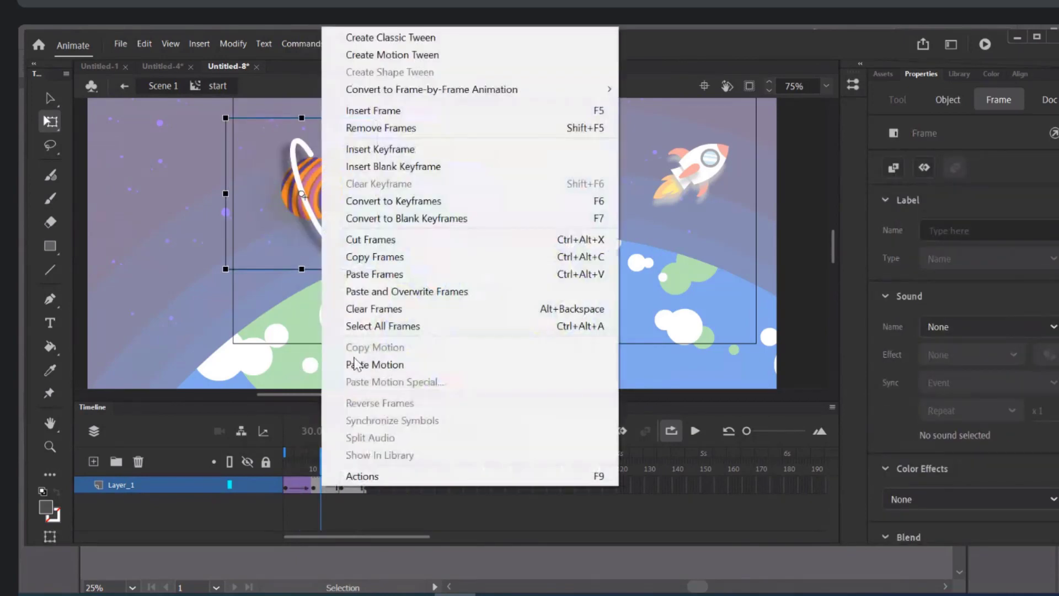
pyautogui.click(391, 36)
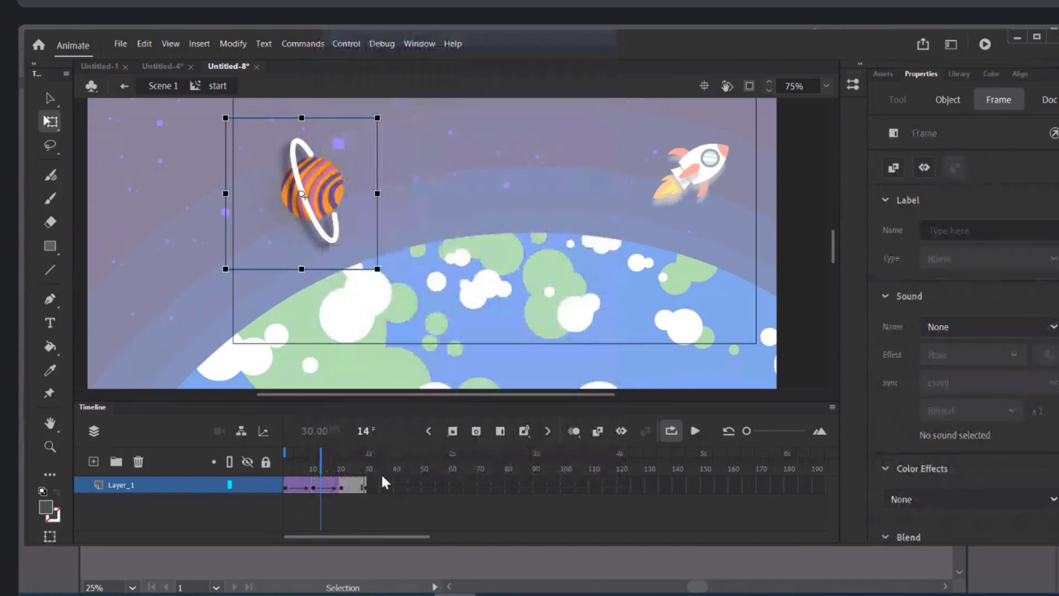
pyautogui.click(353, 487)
pyautogui.rightClick(353, 487)
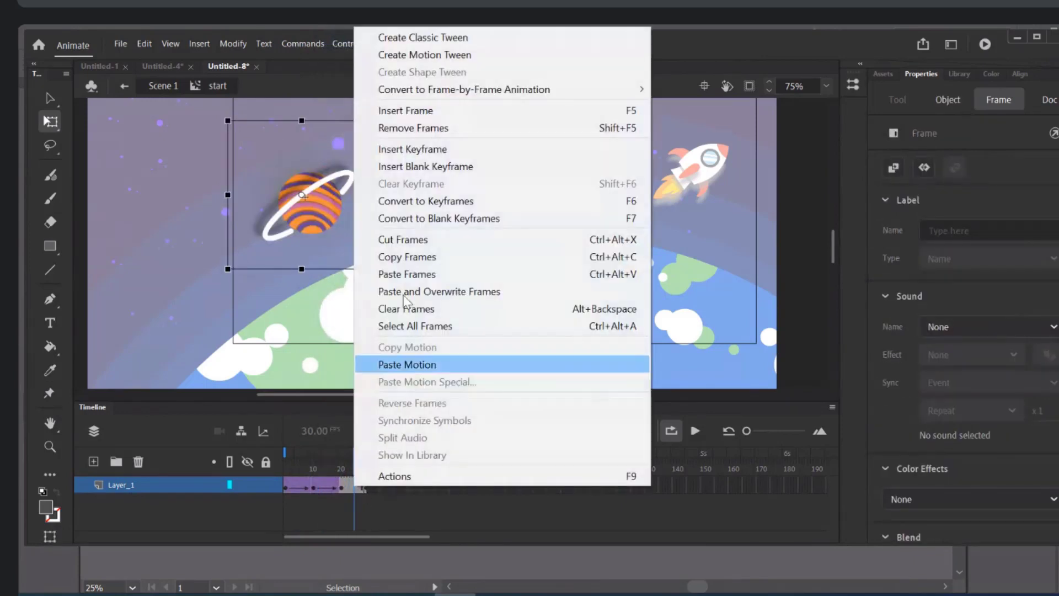
pyautogui.click(425, 37)
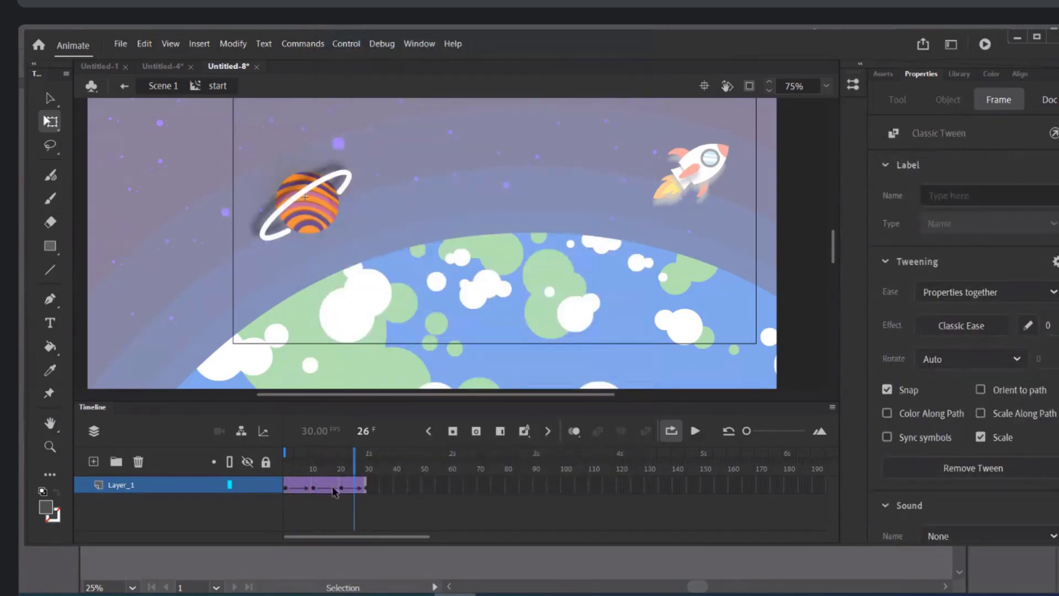
# Examine the planet's rotation at various frames of the tweened spans and return to Scene 1
pyautogui.click(286, 488)
pyautogui.click(314, 489)
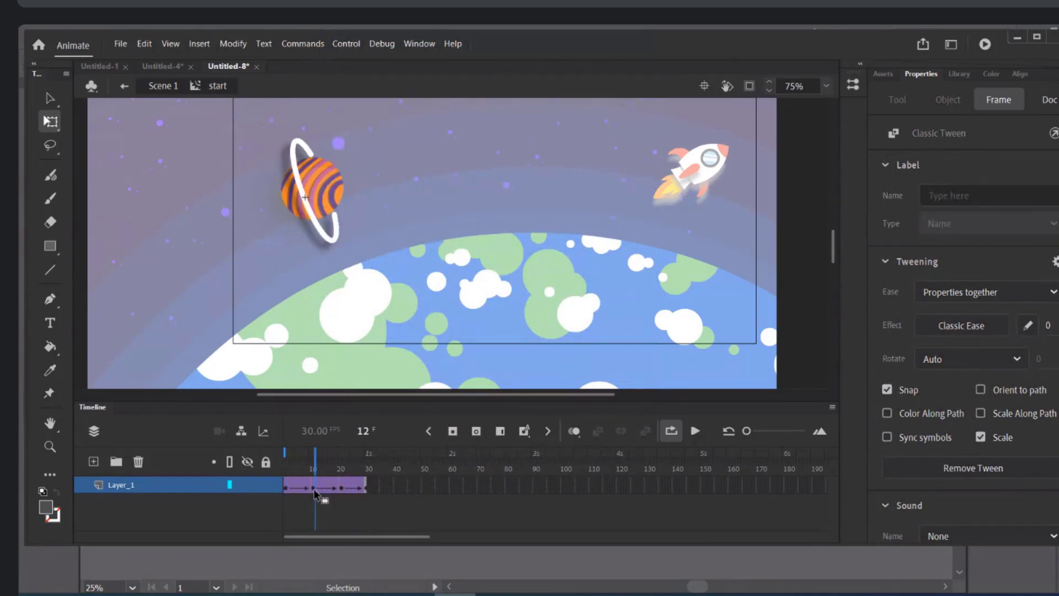
pyautogui.click(347, 489)
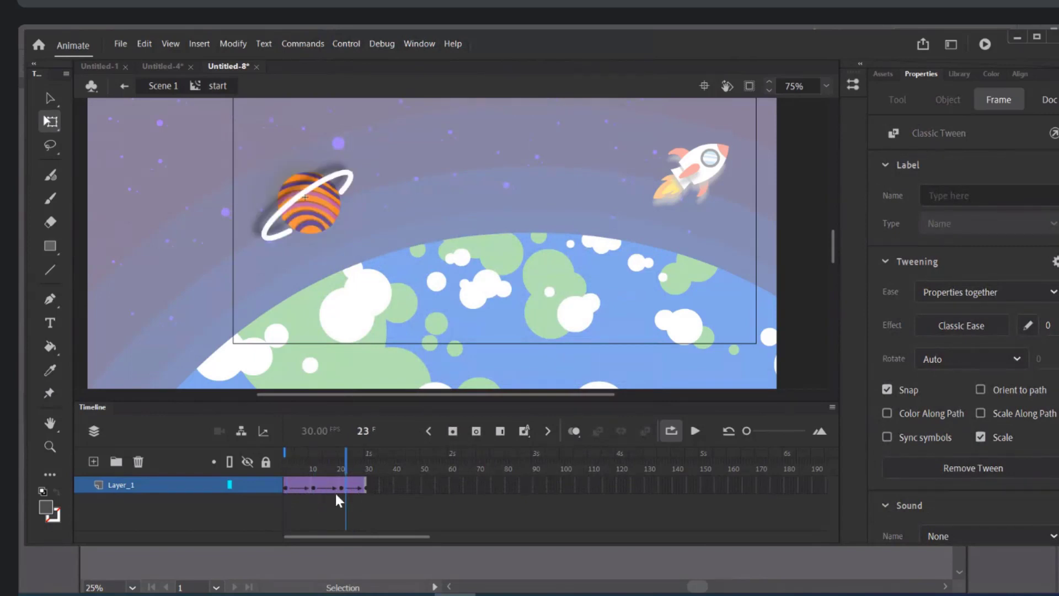
pyautogui.click(367, 490)
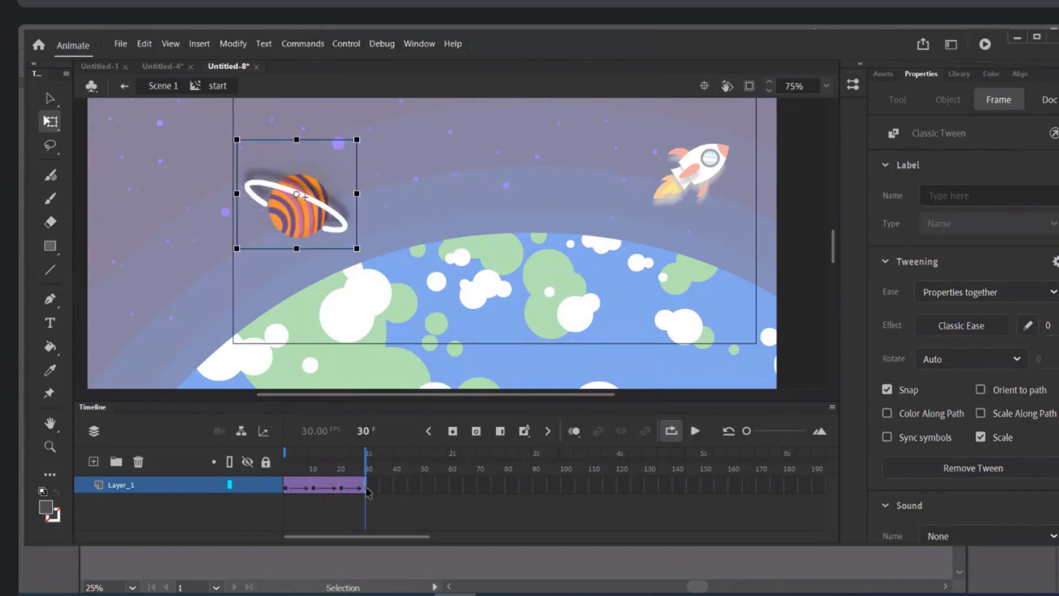
pyautogui.click(301, 489)
pyautogui.click(323, 489)
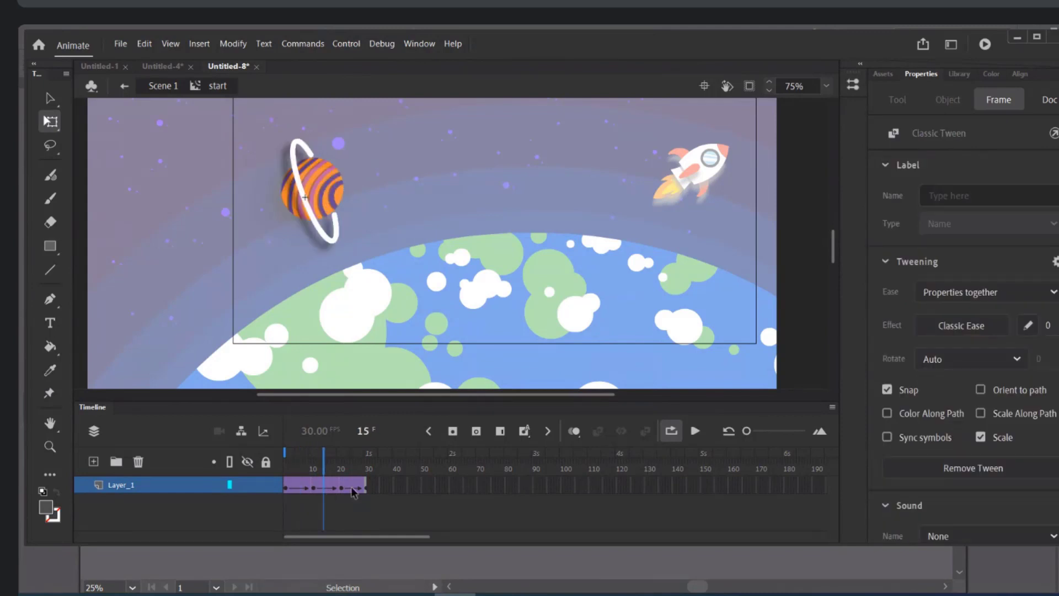
pyautogui.click(351, 489)
pyautogui.click(302, 488)
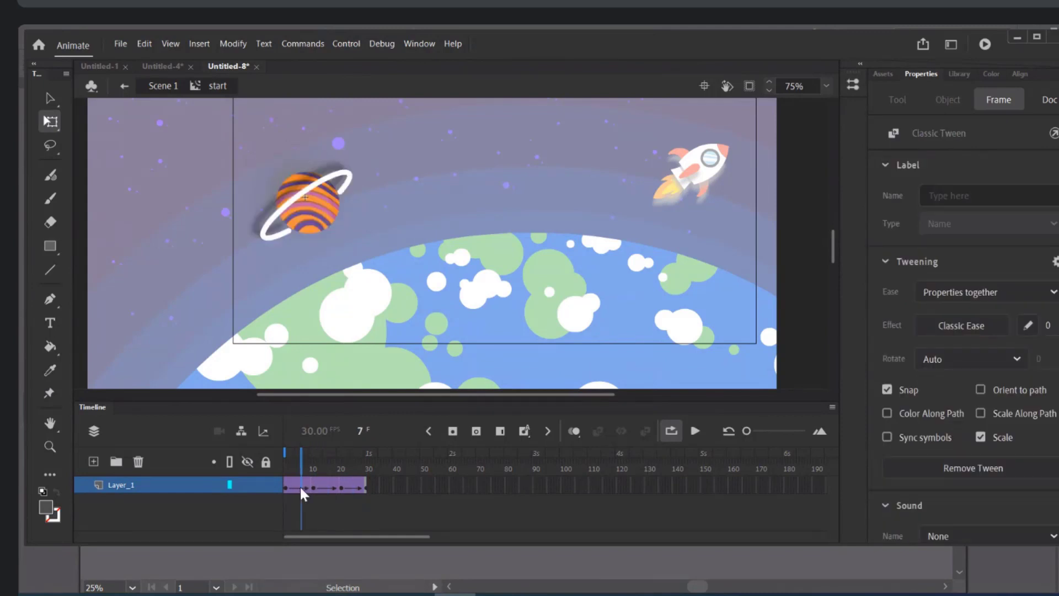
pyautogui.click(321, 488)
pyautogui.click(345, 488)
pyautogui.click(327, 489)
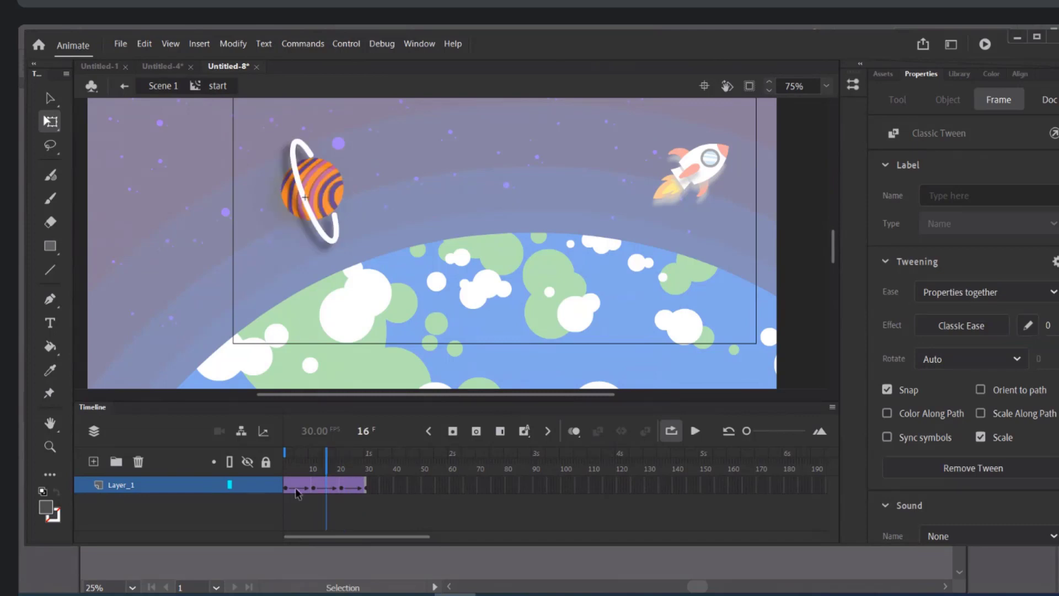
pyautogui.click(297, 489)
pyautogui.click(348, 487)
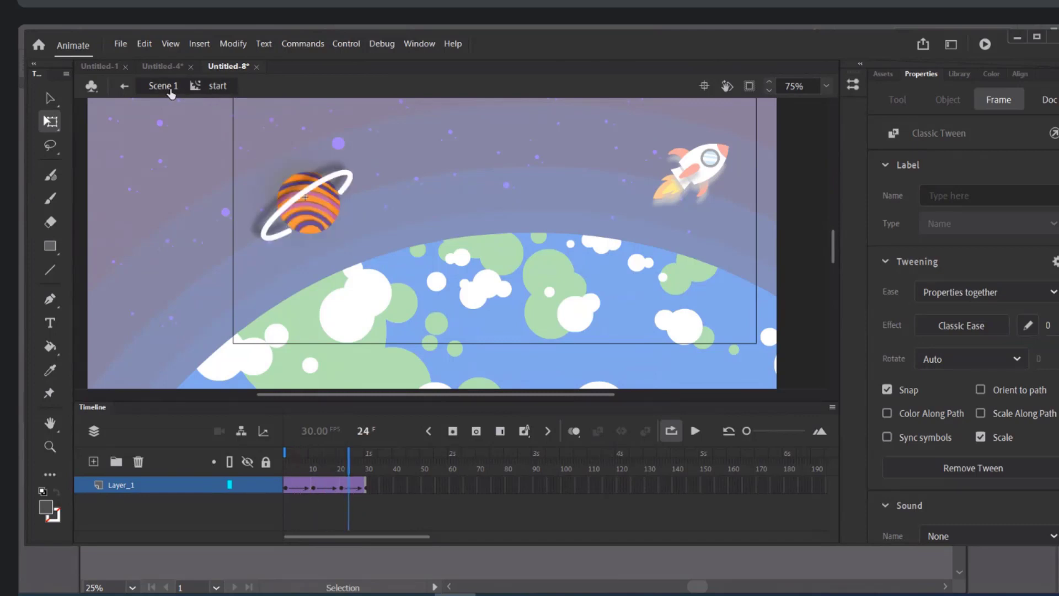
pyautogui.click(308, 489)
pyautogui.click(325, 488)
pyautogui.click(348, 489)
pyautogui.click(165, 87)
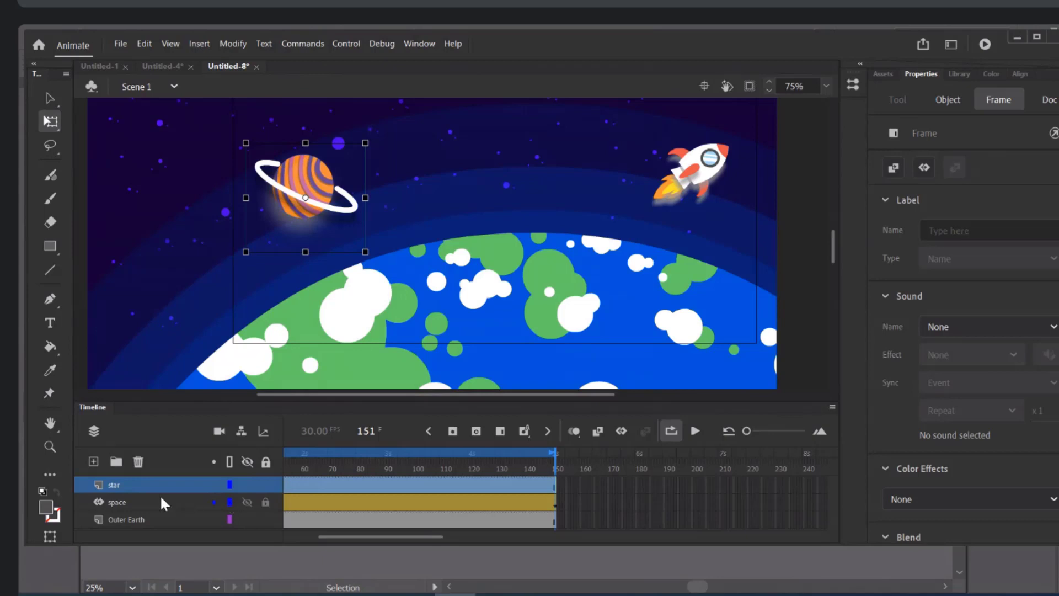
# Examine the star layer's frame span from frame 1 to frame 151, checking how far the planet lasts alongside the space layer's tween
pyautogui.click(296, 486)
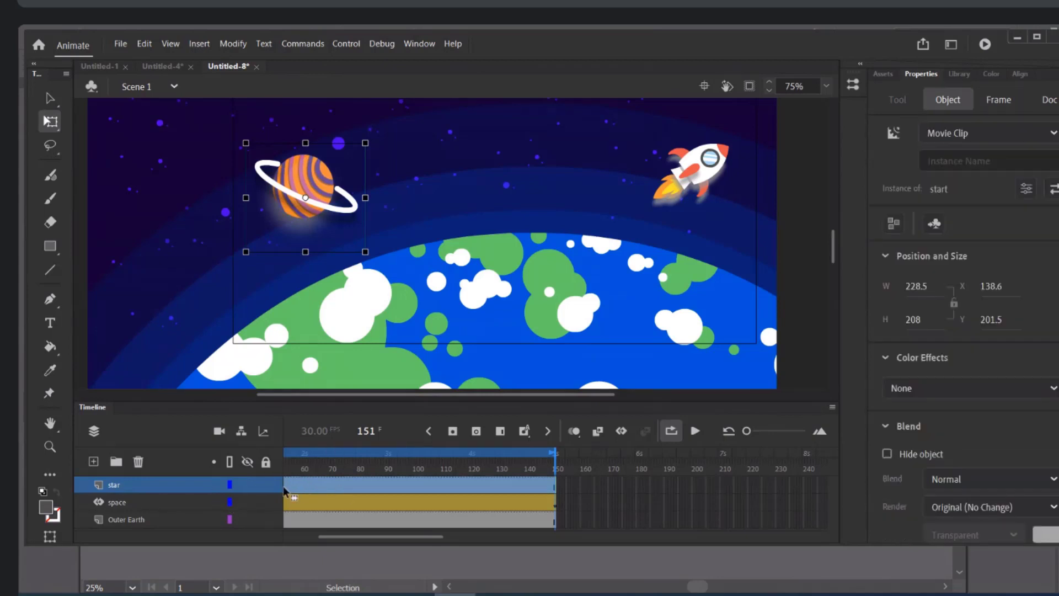
pyautogui.click(285, 489)
pyautogui.click(554, 491)
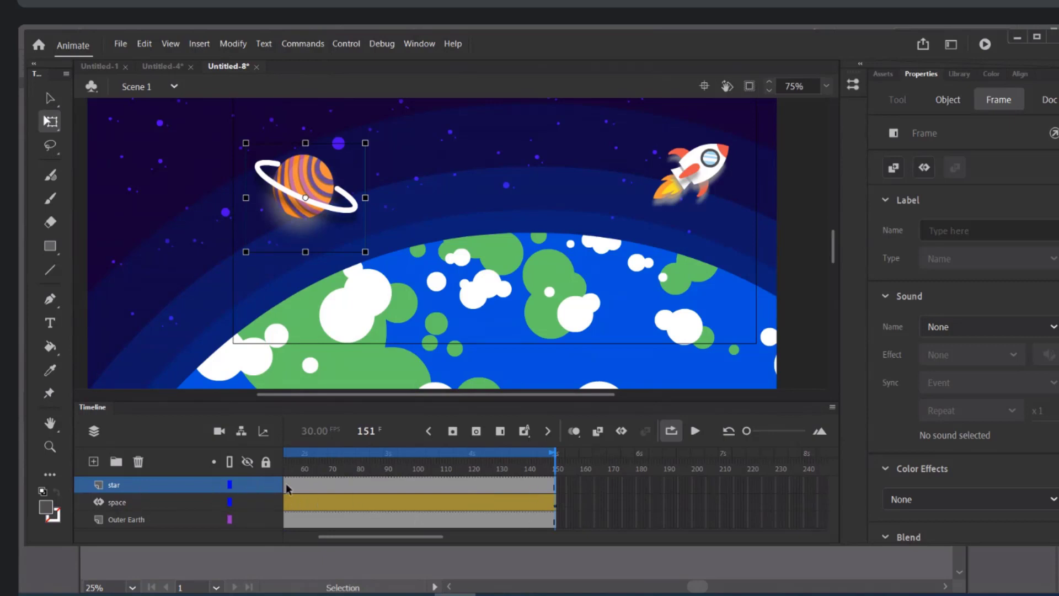
pyautogui.moveTo(286, 487); pyautogui.dragTo(551, 500)
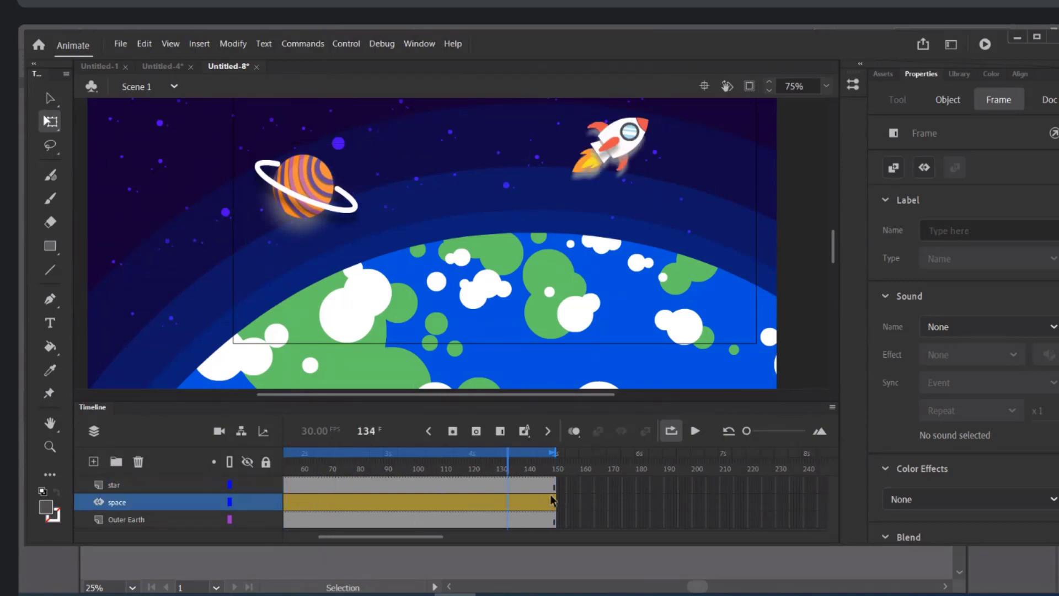
pyautogui.click(553, 499)
pyautogui.click(553, 488)
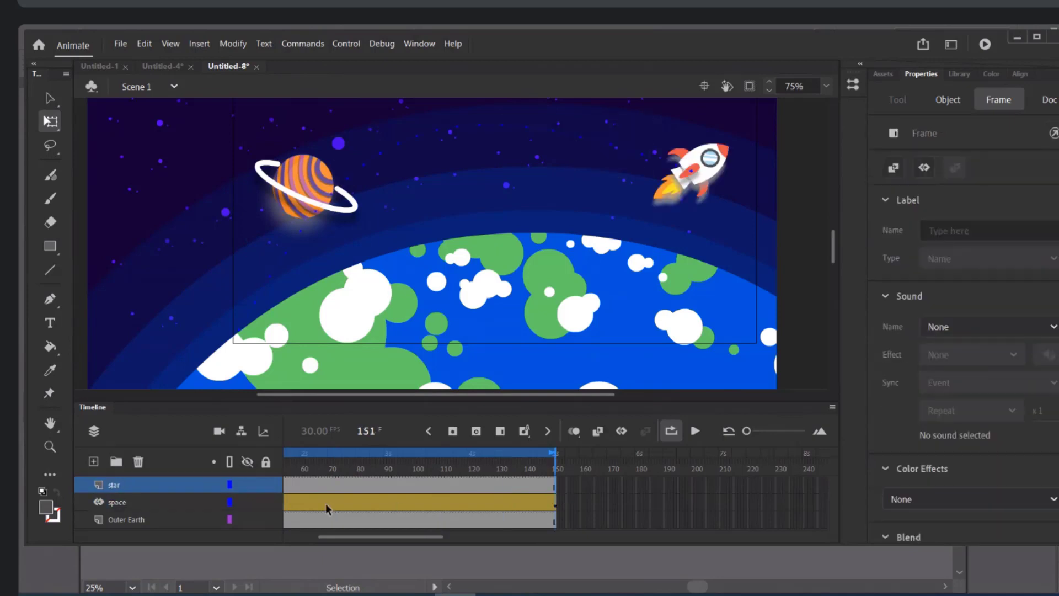
pyautogui.click(288, 483)
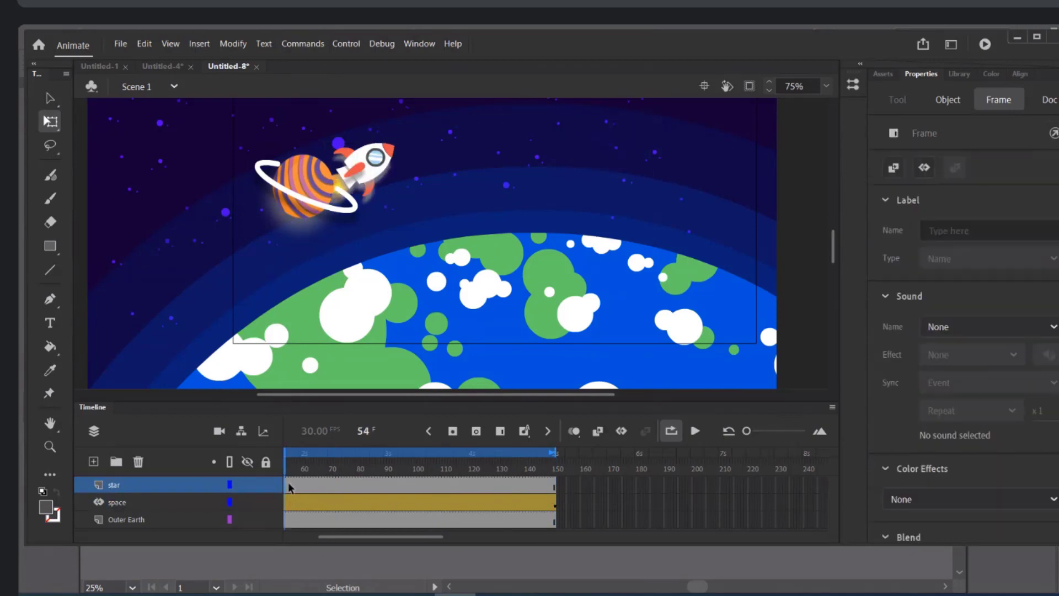
pyautogui.click(555, 489)
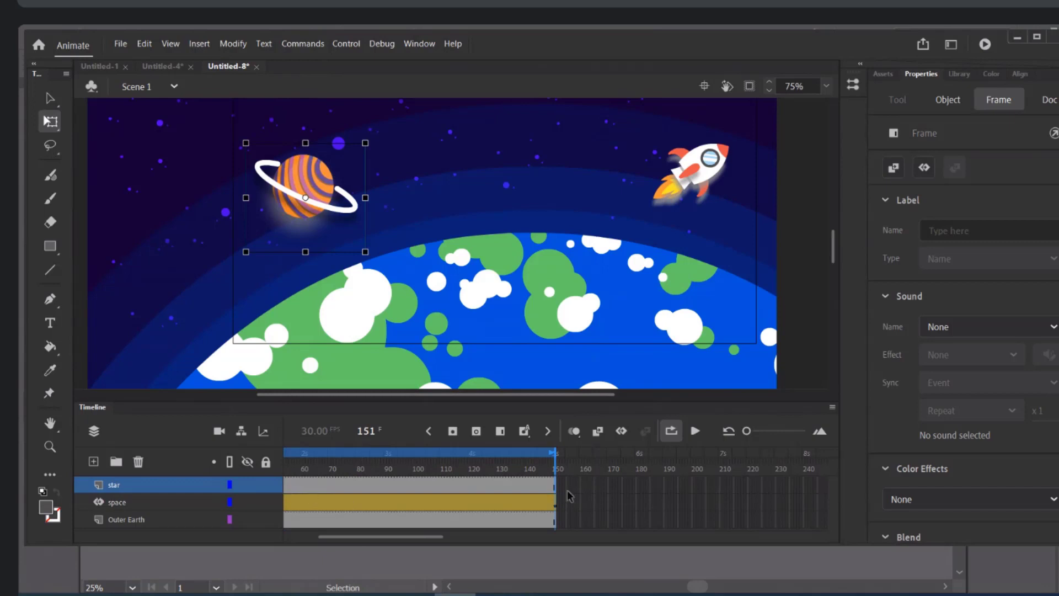
pyautogui.moveTo(568, 491); pyautogui.dragTo(256, 487)
pyautogui.click(256, 487)
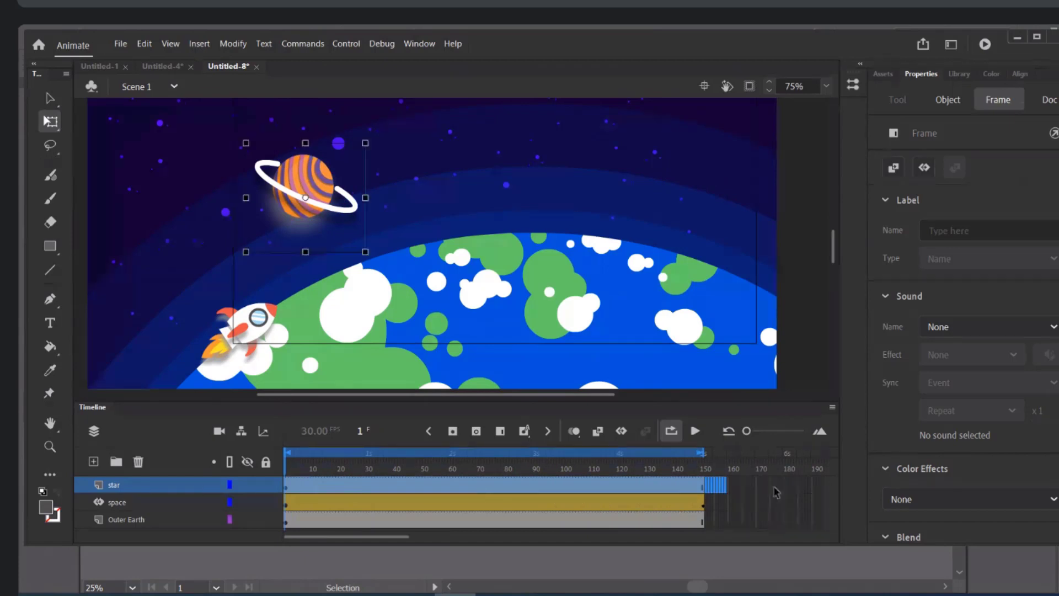
pyautogui.click(758, 499)
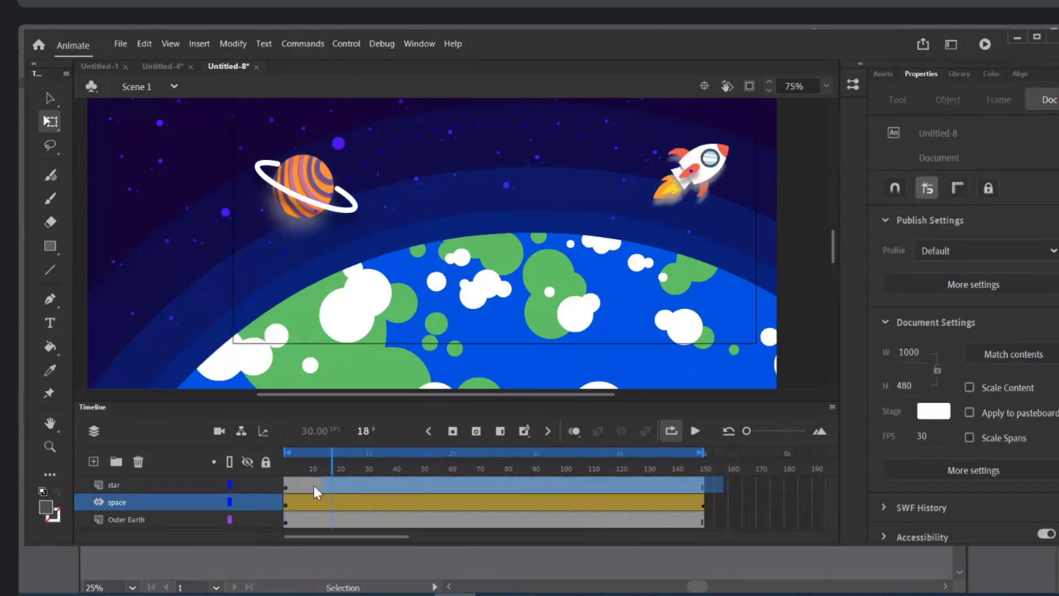
pyautogui.click(290, 485)
pyautogui.moveTo(290, 486); pyautogui.dragTo(286, 483)
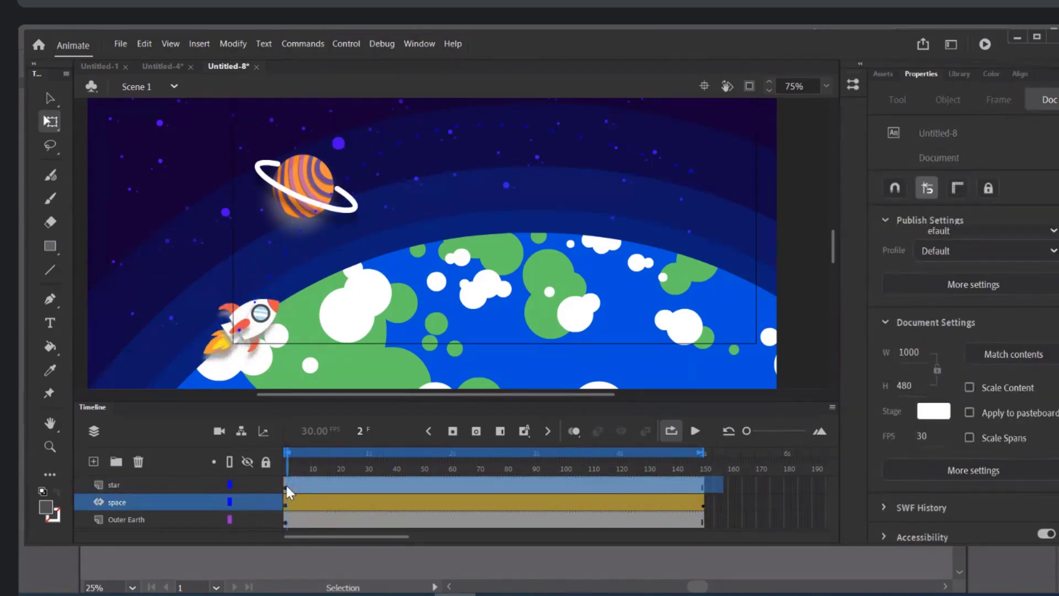
pyautogui.click(286, 483)
pyautogui.click(703, 493)
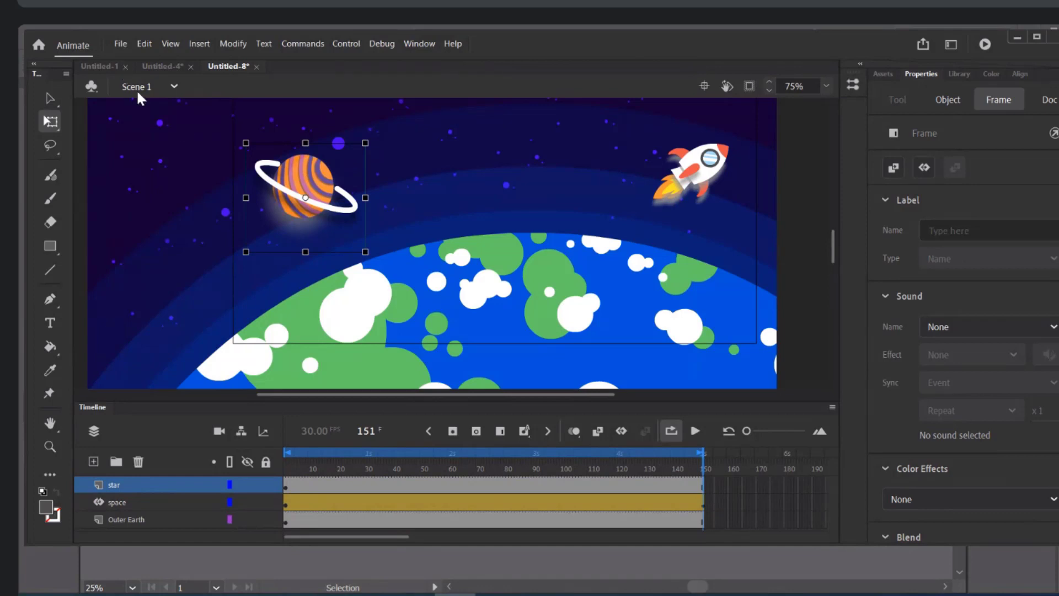
# Test the movie in a maximized preview to watch the rocket and the rotating planet, and close the preview
pyautogui.click(985, 48)
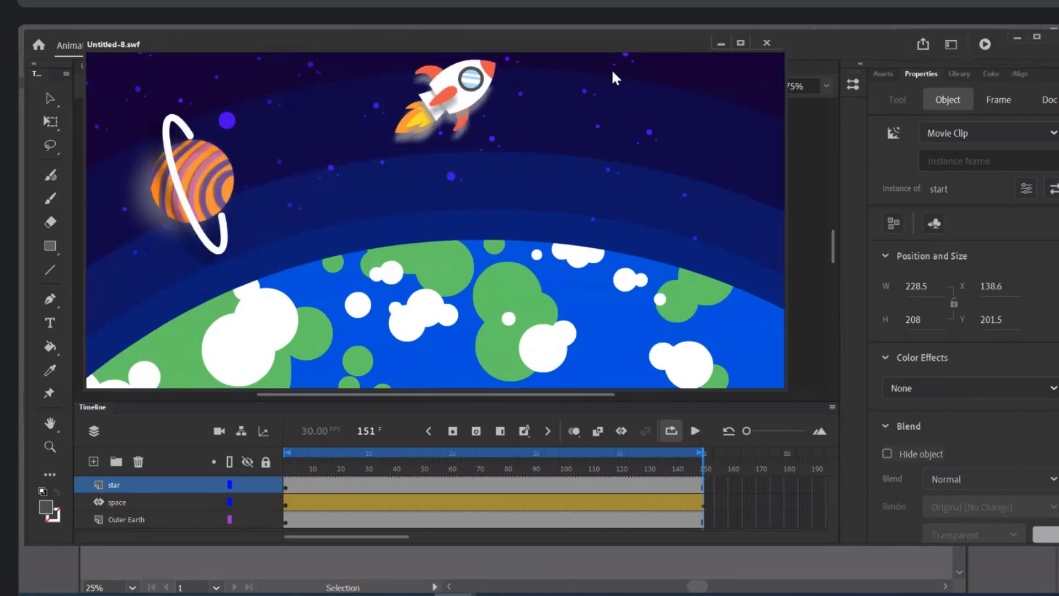
pyautogui.click(740, 42)
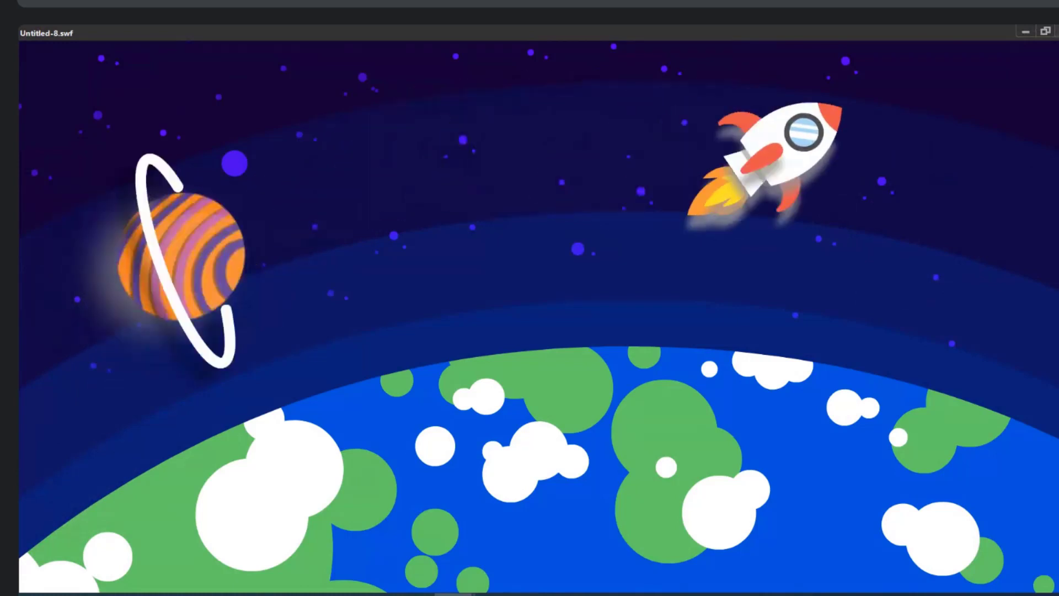
pyautogui.hotkey('ctrl', 'w')
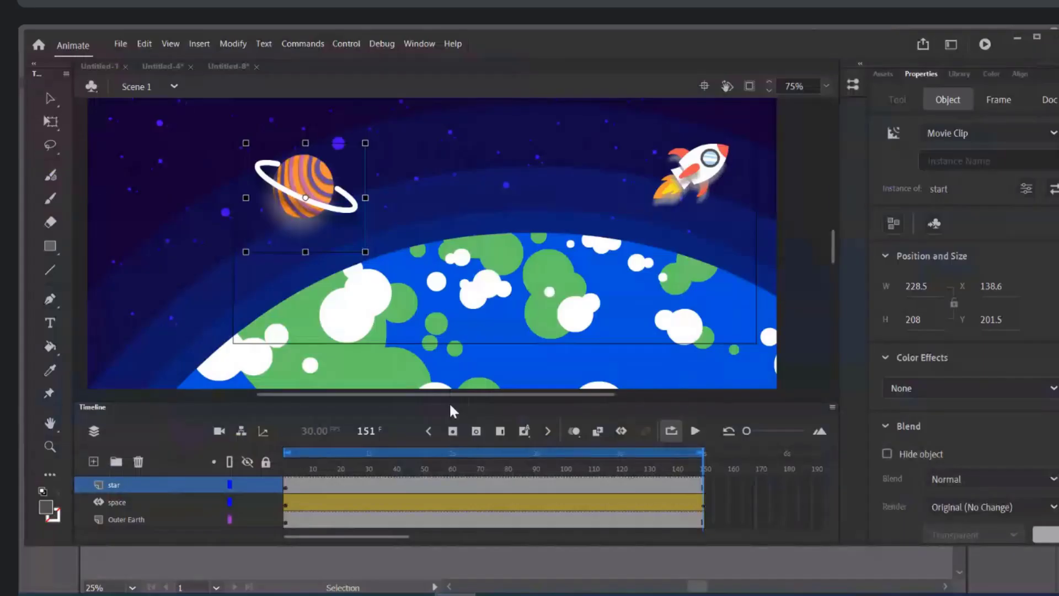
# Move the space layer above the star layer and test the movie in a maximized preview
pyautogui.moveTo(116, 501); pyautogui.dragTo(118, 481)
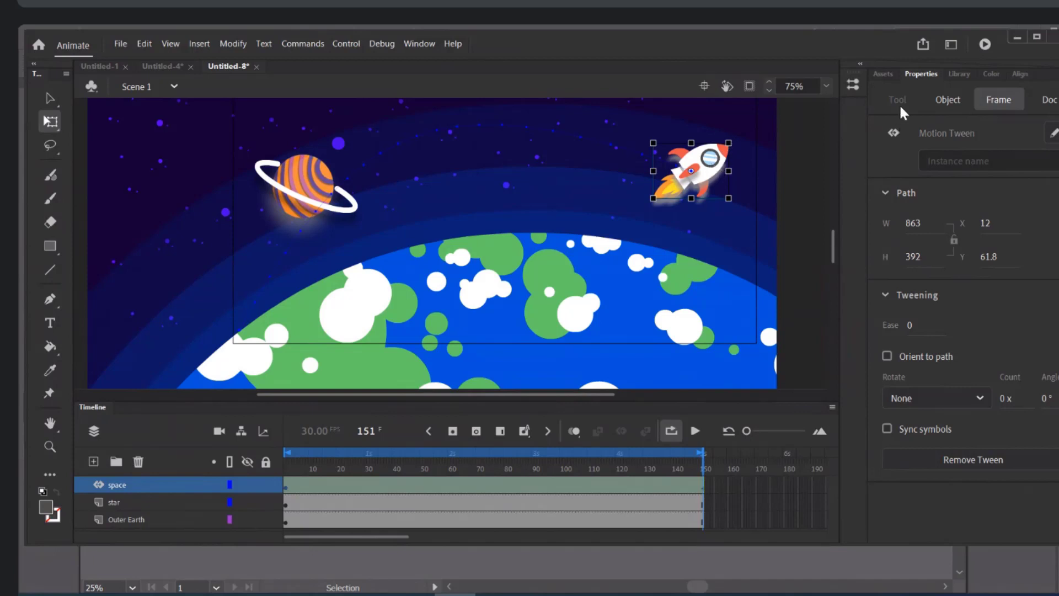
pyautogui.click(983, 46)
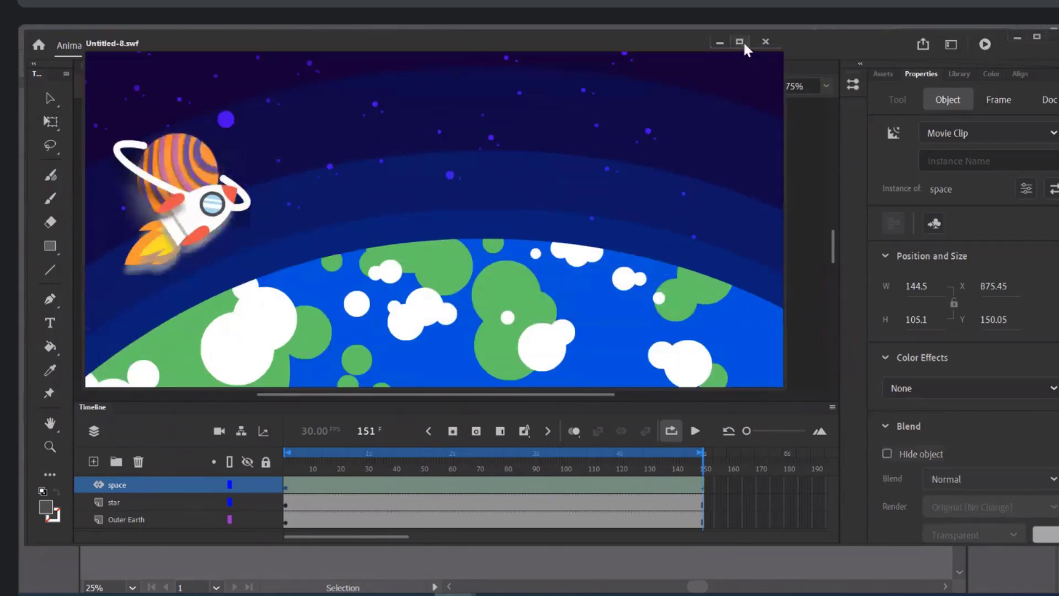
pyautogui.click(743, 42)
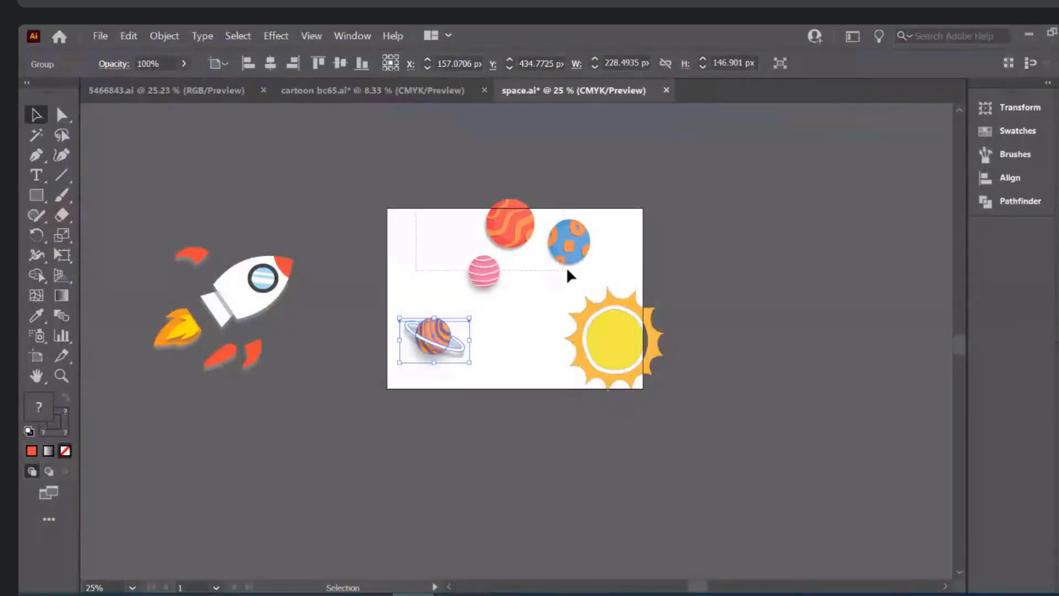
# In Illustrator's space.ai, move the ringed planet off the artboard's lower-left corner, beneath the rocket parts
pyautogui.keyDown('shift'); pyautogui.click(649, 335); pyautogui.keyUp('shift')
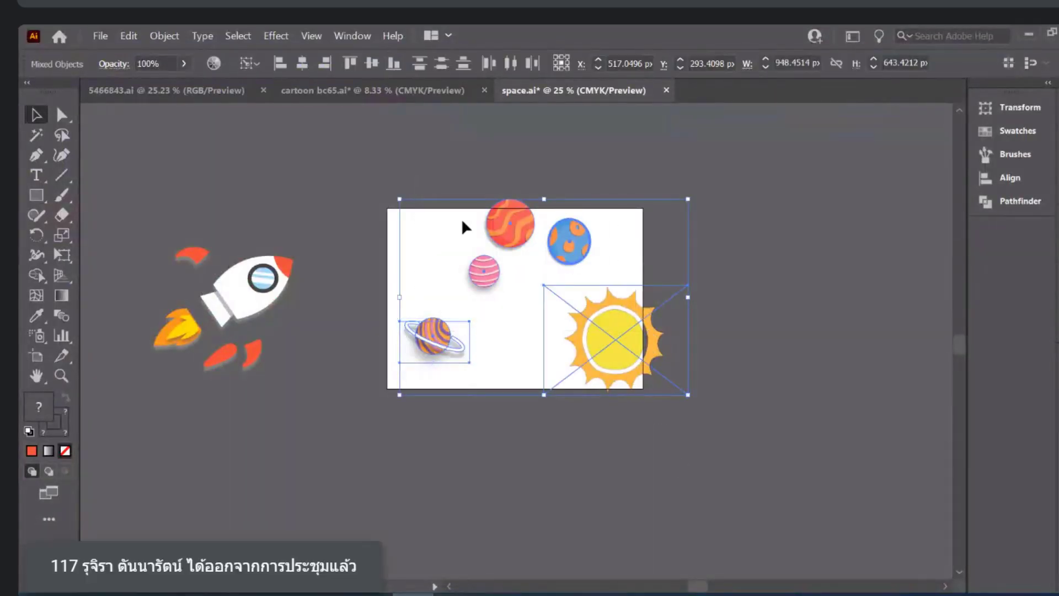
pyautogui.click(440, 190)
pyautogui.hotkey('ctrl', 'z')
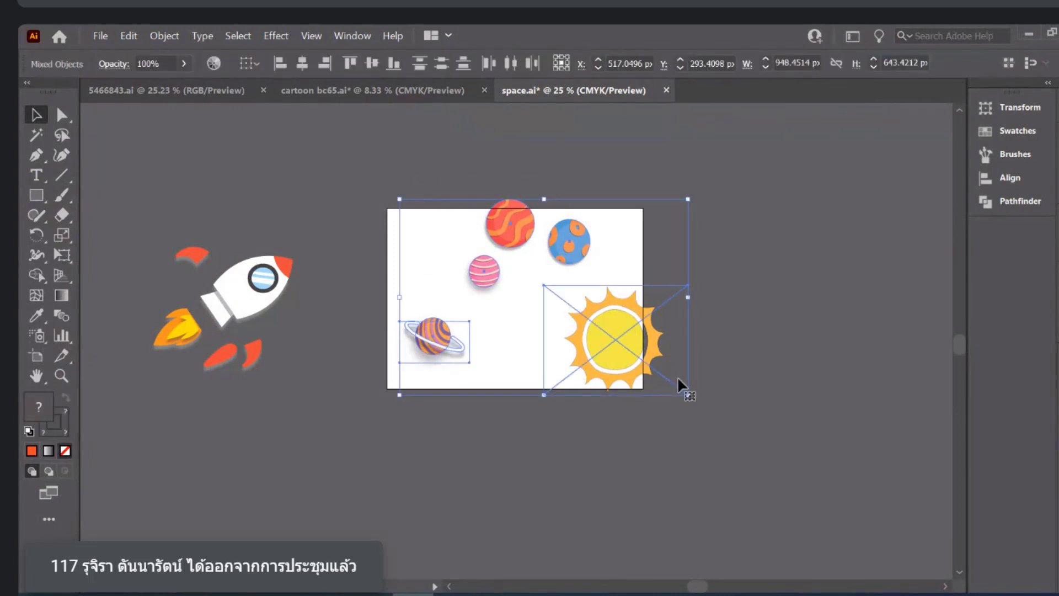
pyautogui.click(368, 386)
pyautogui.moveTo(461, 354); pyautogui.dragTo(372, 390)
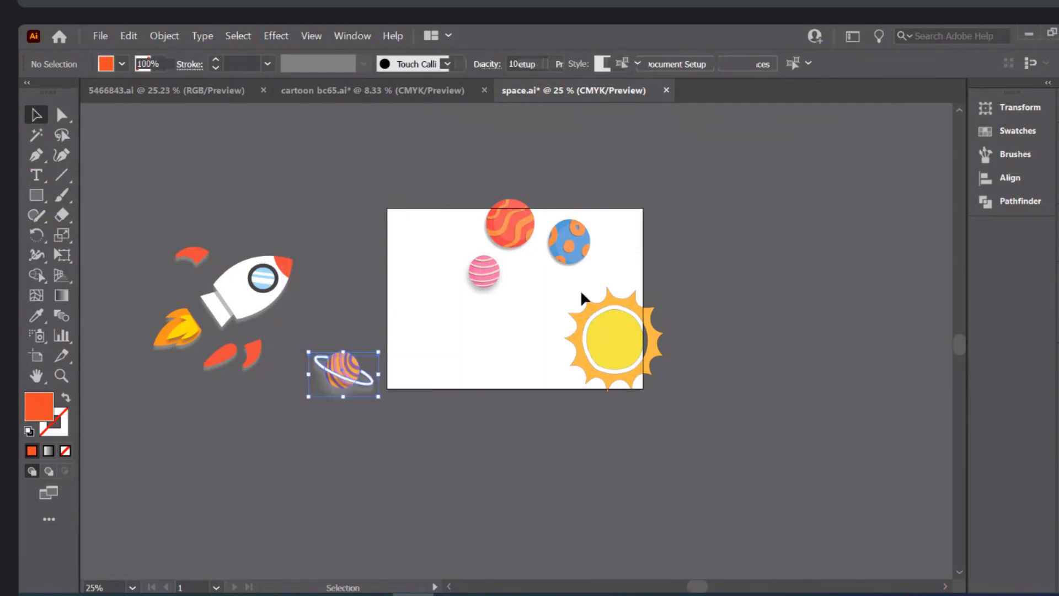
# Move the sun and the three round planets together up and to the right, and reselect them as a group
pyautogui.click(650, 354)
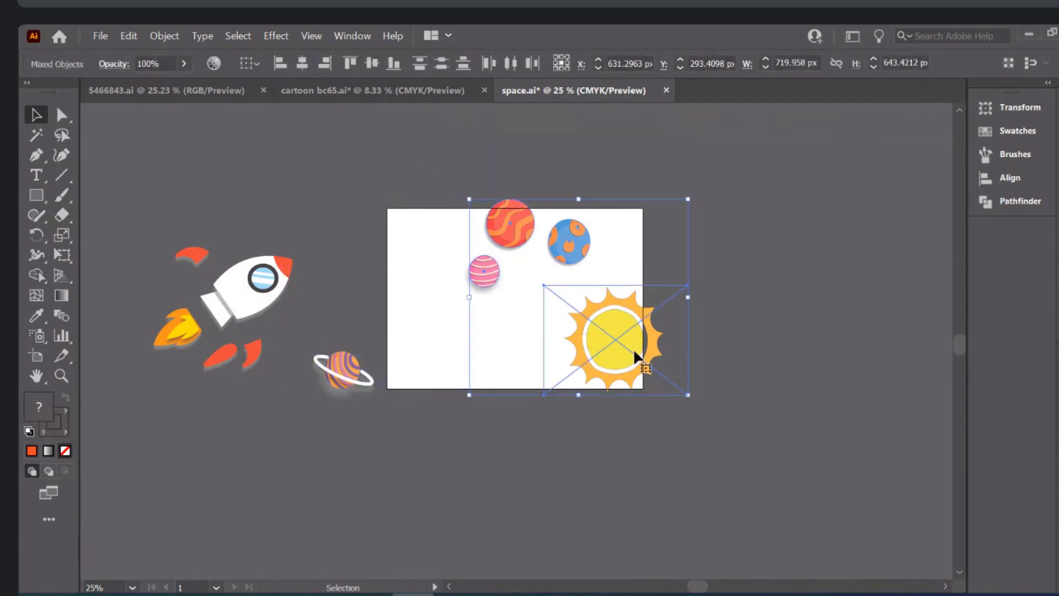
pyautogui.moveTo(616, 355); pyautogui.dragTo(658, 313)
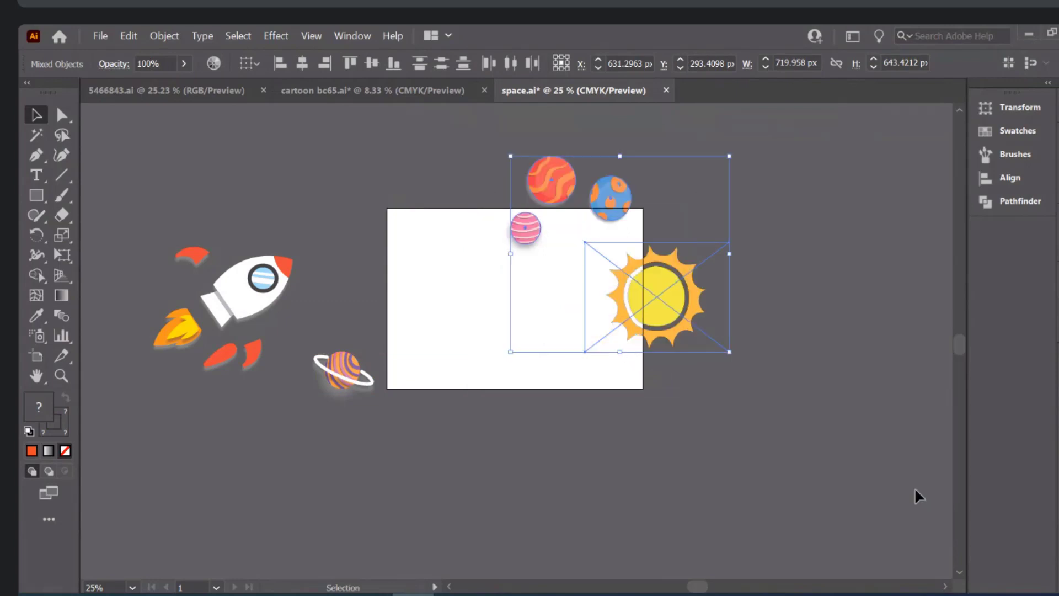
pyautogui.click(513, 302)
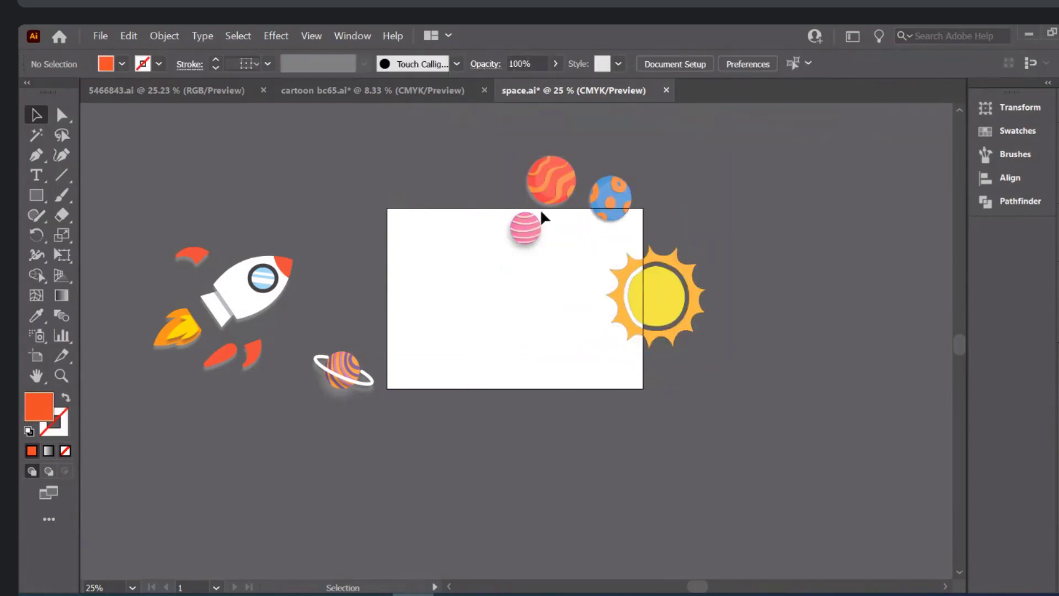
pyautogui.moveTo(457, 212); pyautogui.dragTo(686, 337)
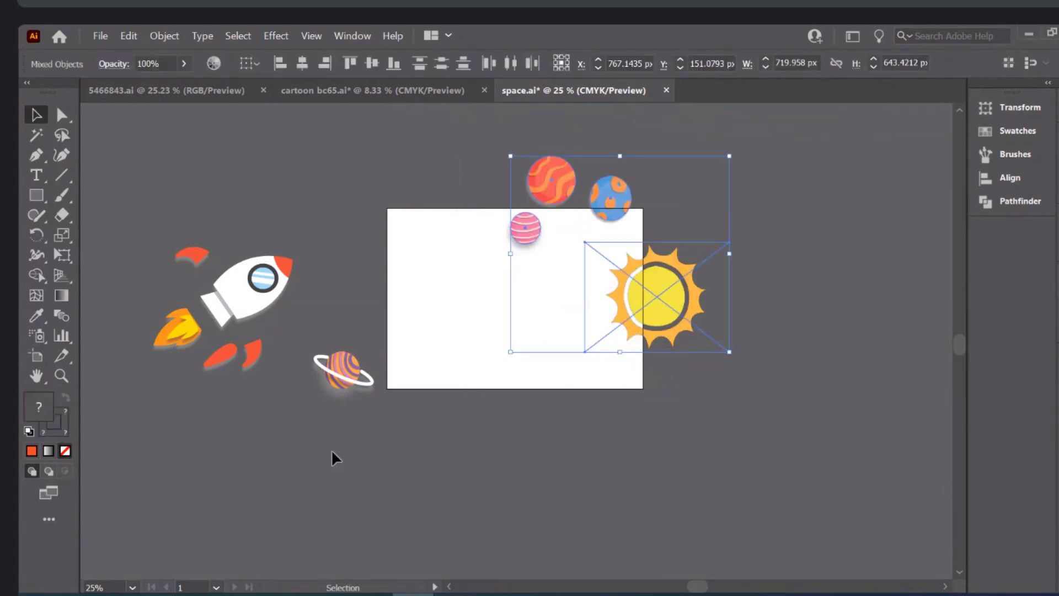
# Switch back to the Untitled-8.swf movie preview in Animate, watch it and close it
pyautogui.moveTo(455, 593)
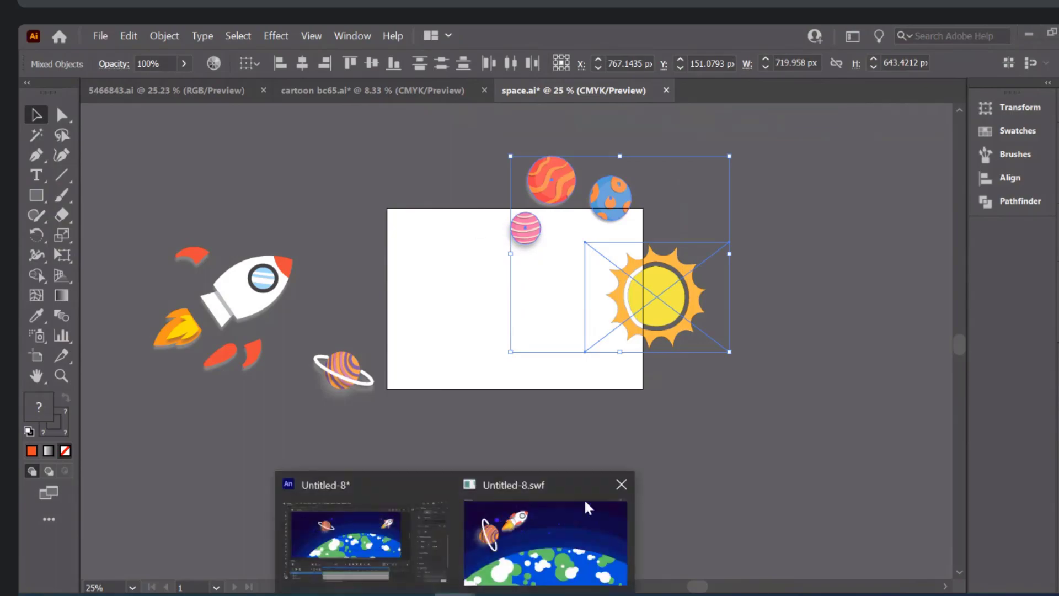
pyautogui.click(544, 532)
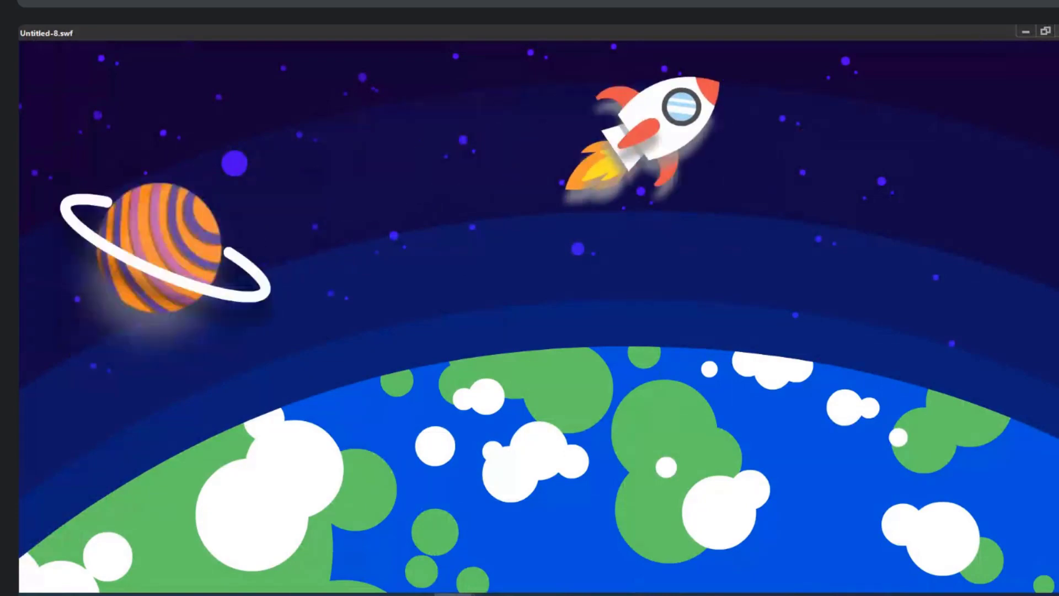
pyautogui.hotkey('ctrl', 'w')
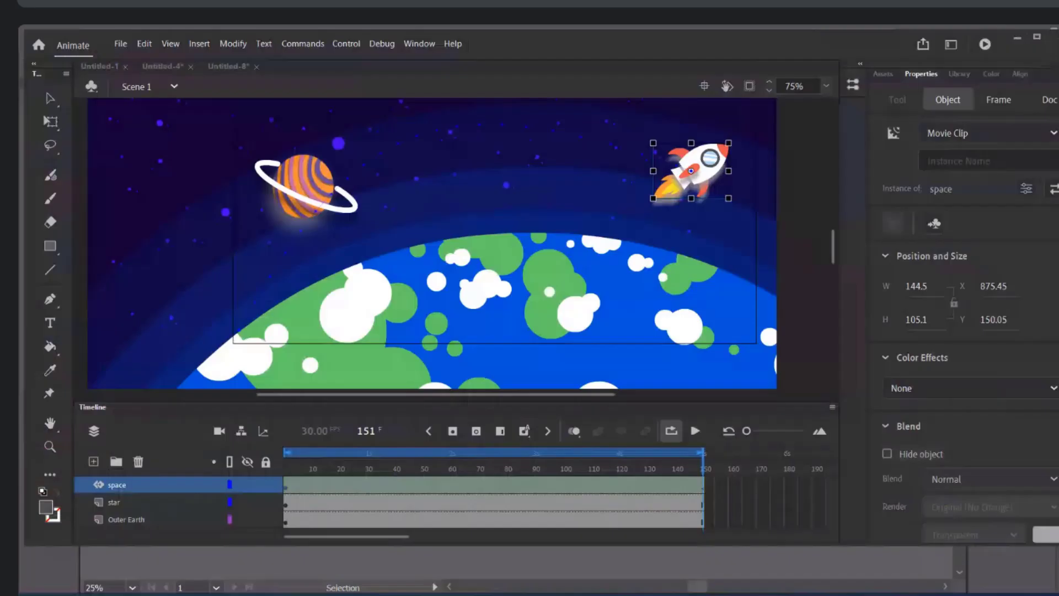
# Review the Save As settings for the Animate document and leave without saving
pyautogui.click(121, 45)
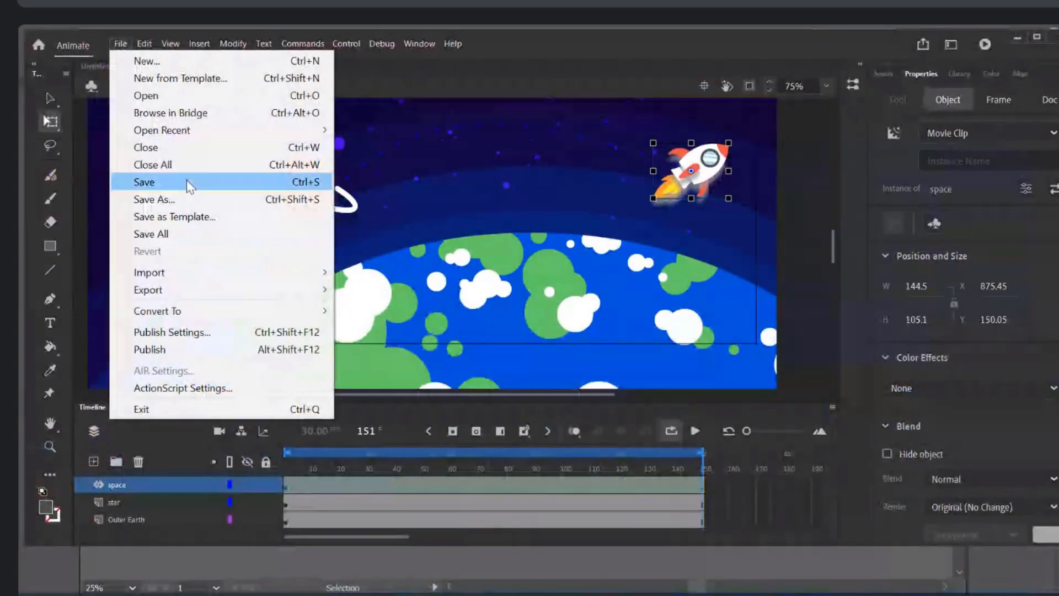
pyautogui.click(187, 199)
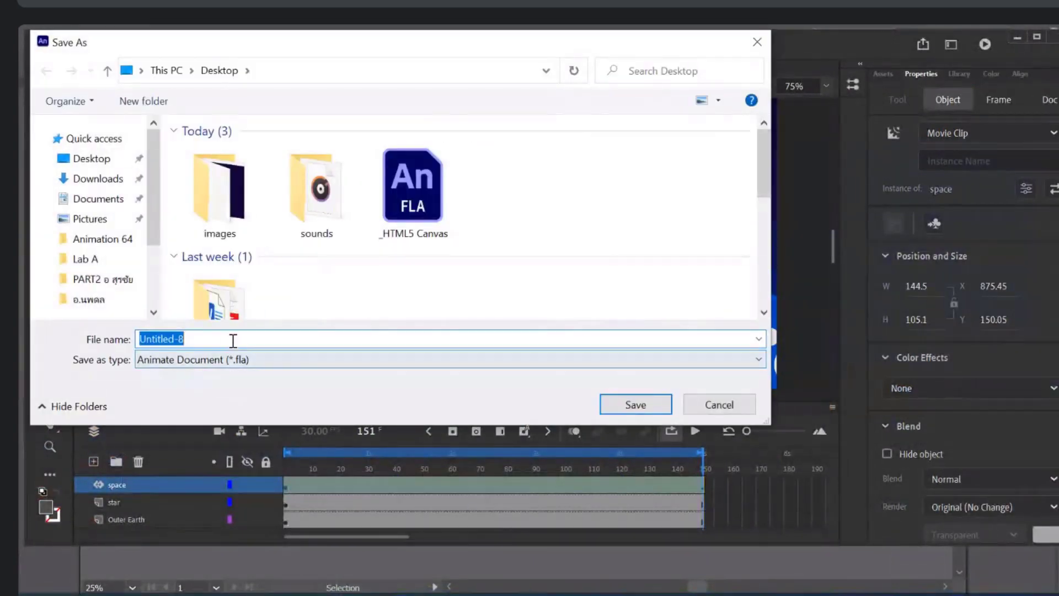
pyautogui.click(739, 398)
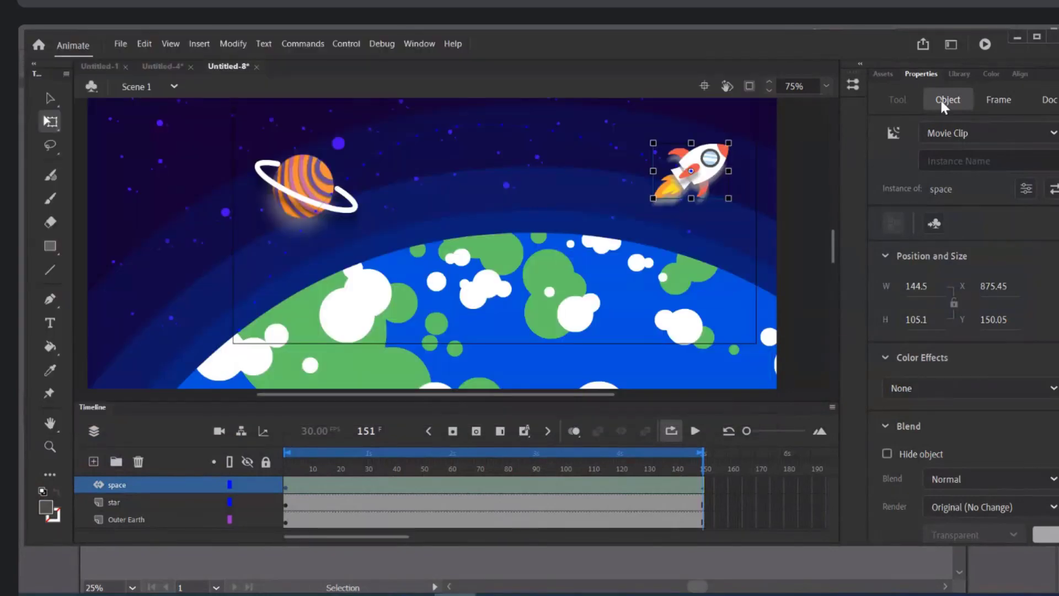
# Review the quick publish formats, choose Animated GIF (.gif), and leave without publishing by selecting the ringed planet
pyautogui.click(924, 46)
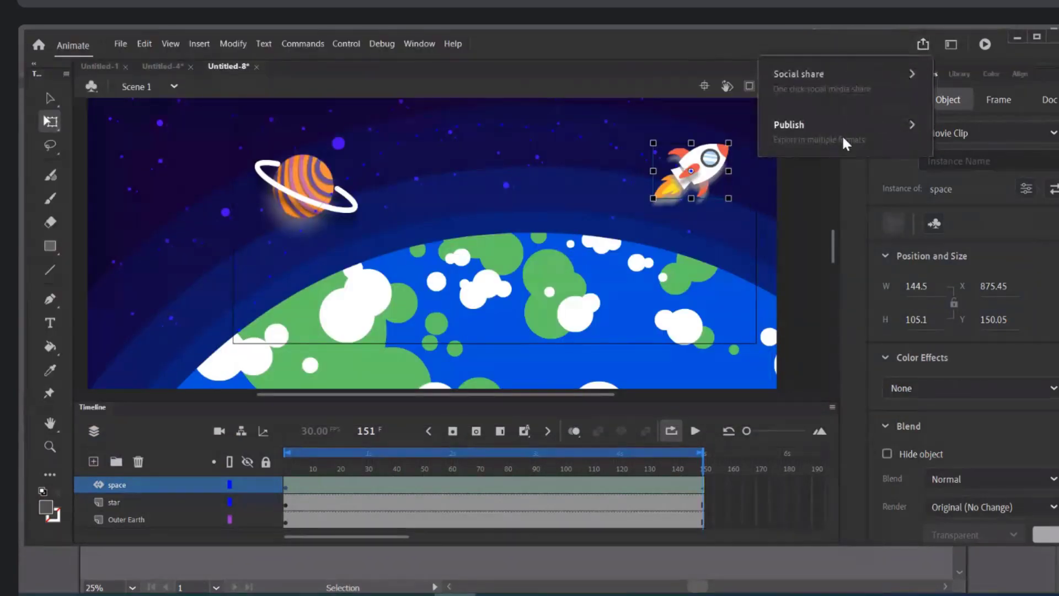
pyautogui.click(883, 130)
pyautogui.click(829, 123)
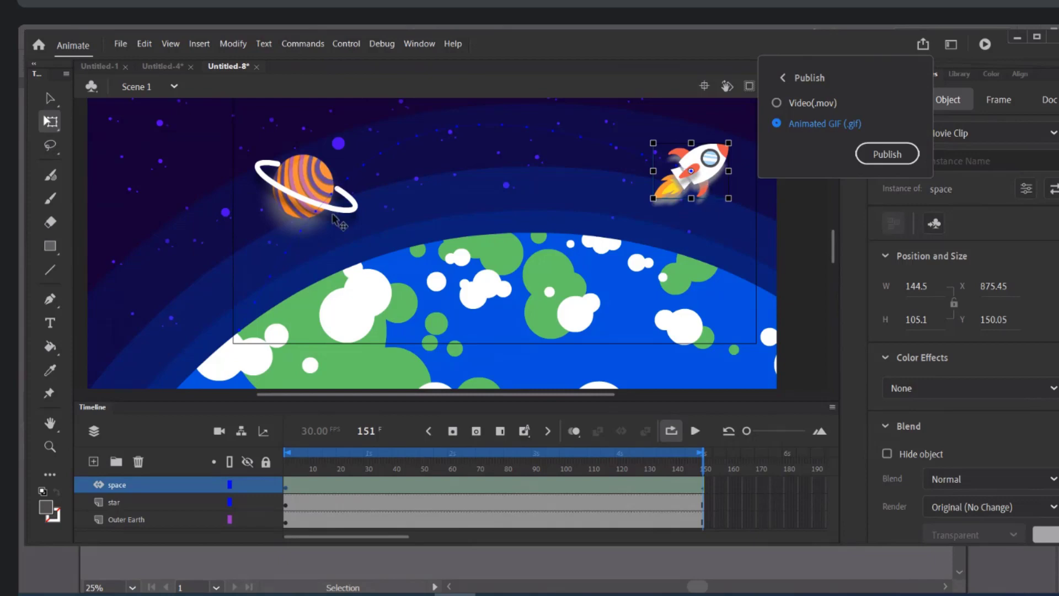
pyautogui.click(303, 216)
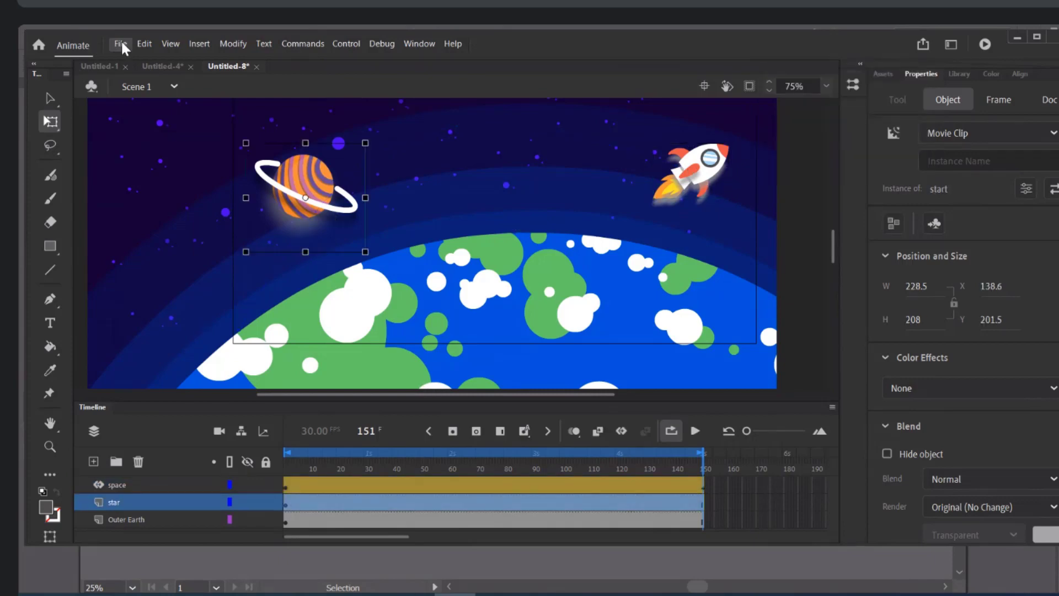
# Examine the document's export and conversion commands and the Save As file type, and cancel the save
pyautogui.click(121, 44)
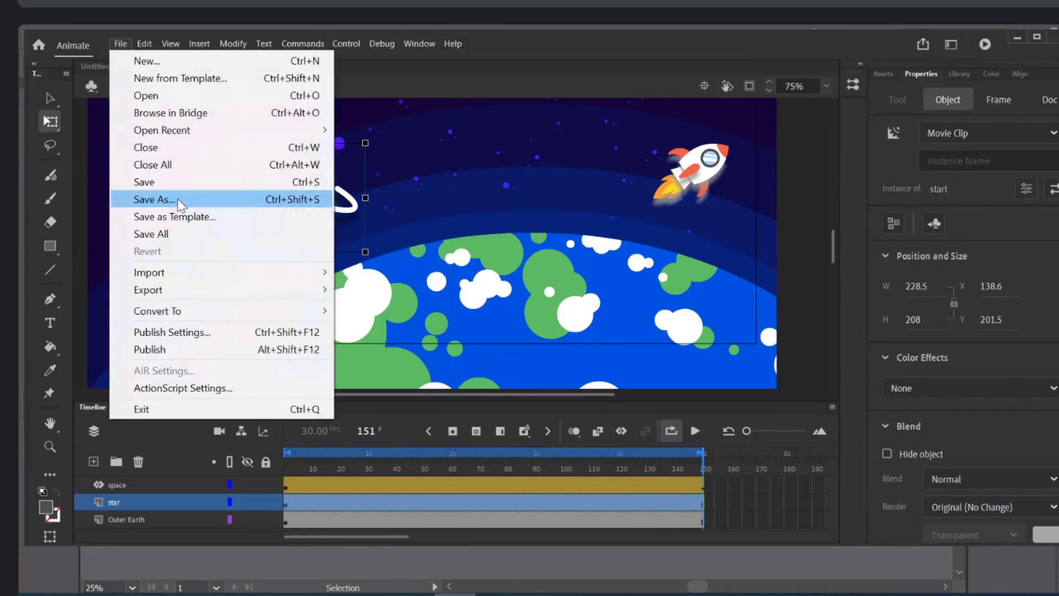
pyautogui.moveTo(184, 292)
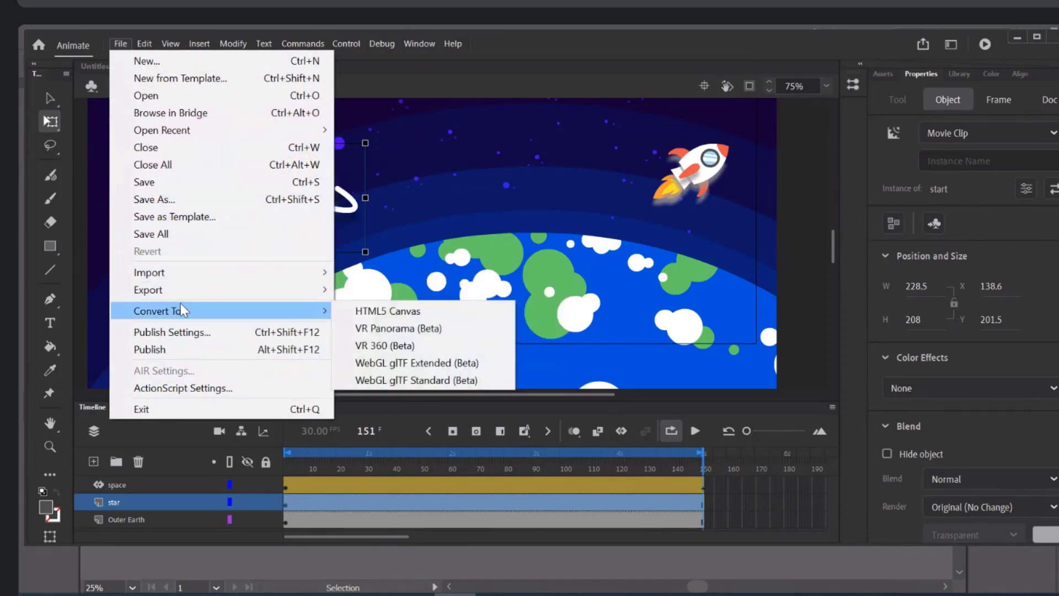
pyautogui.click(175, 199)
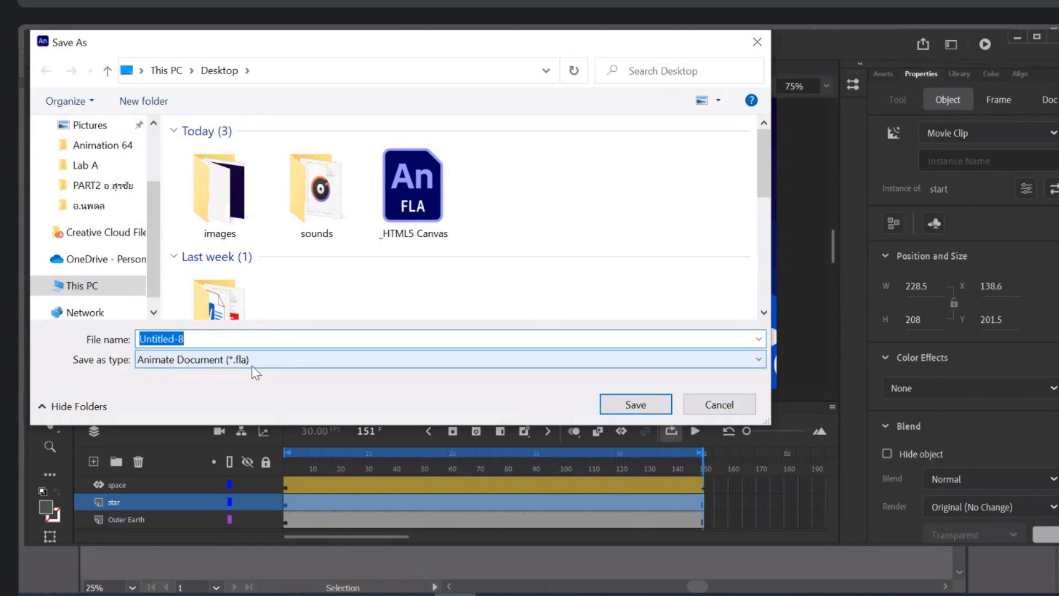
pyautogui.click(712, 406)
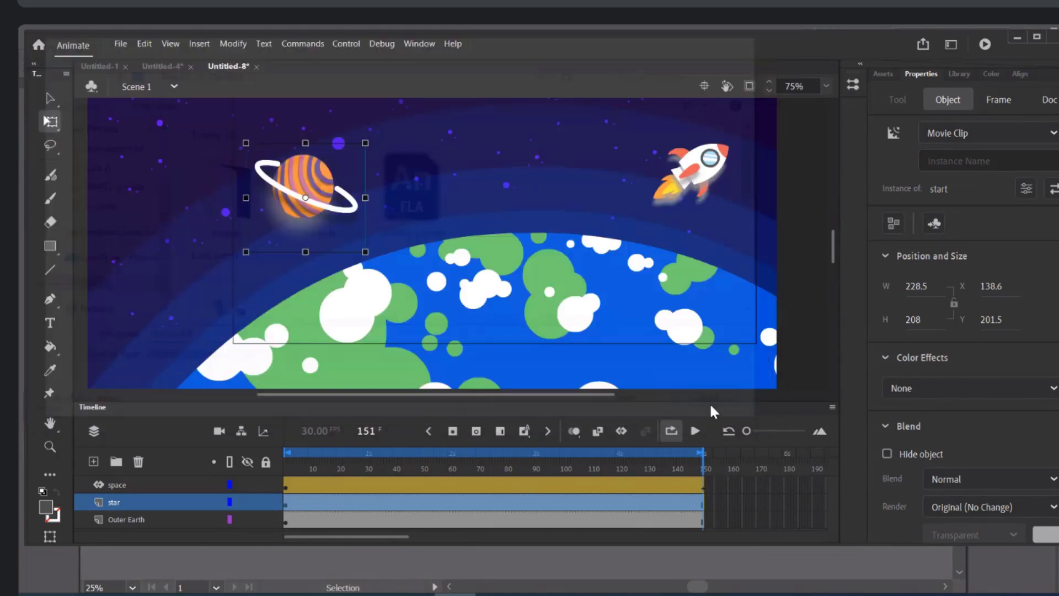